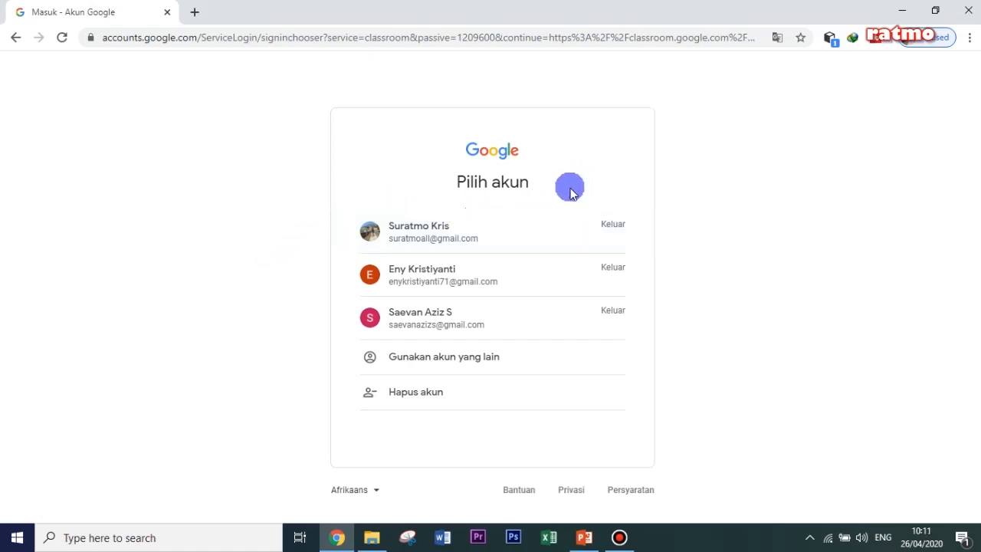
# - Sign in to Google Classroom with the teacher's account, the second one listed, by entering its account password
pyautogui.click(416, 231)
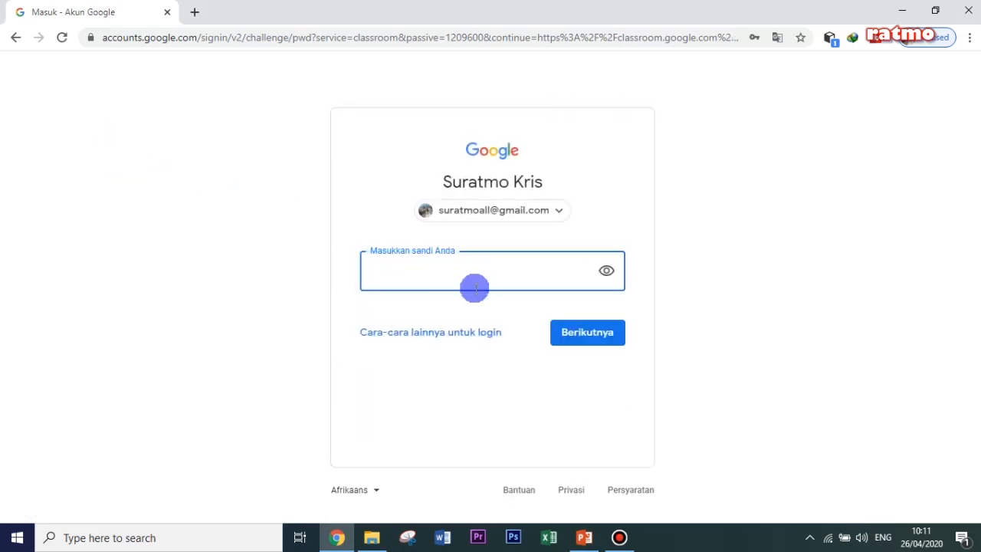
pyautogui.click(16, 38)
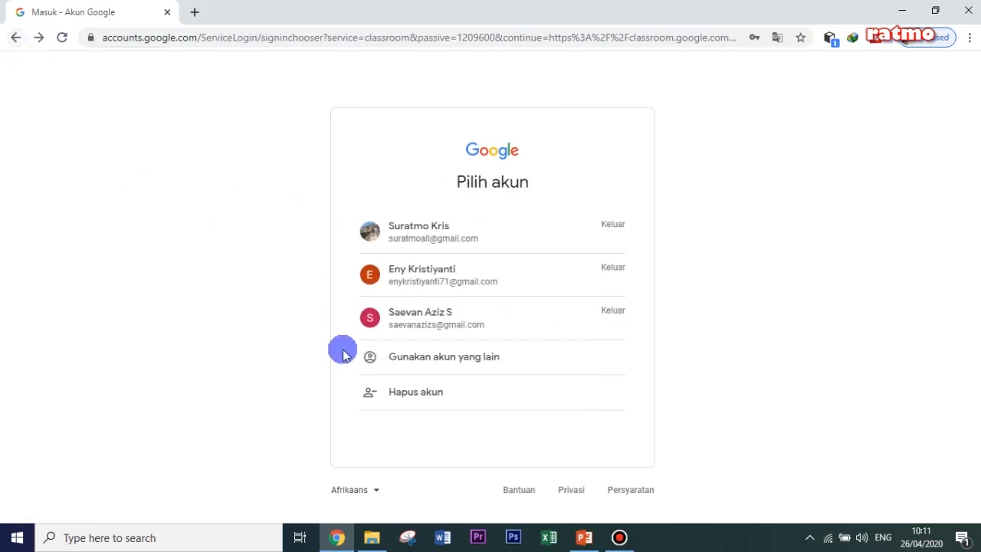
pyautogui.click(415, 276)
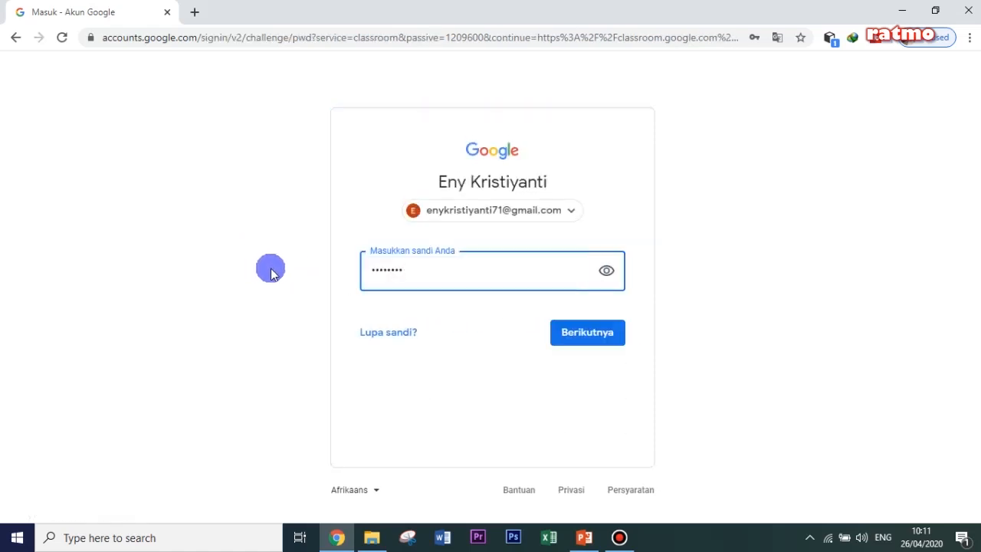
pyautogui.press('BackSpace')
pyautogui.write('•••')
pyautogui.click(599, 340)
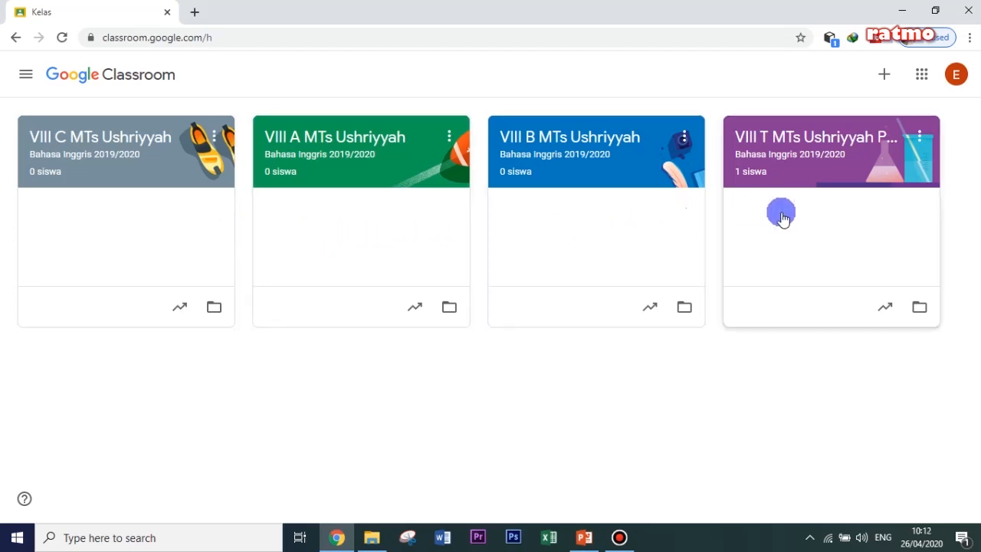
# - Open the class VIII T MTs Ushriyyah Pbg and review its forum, ending in the comment field of the 24 Apr post
pyautogui.click(822, 176)
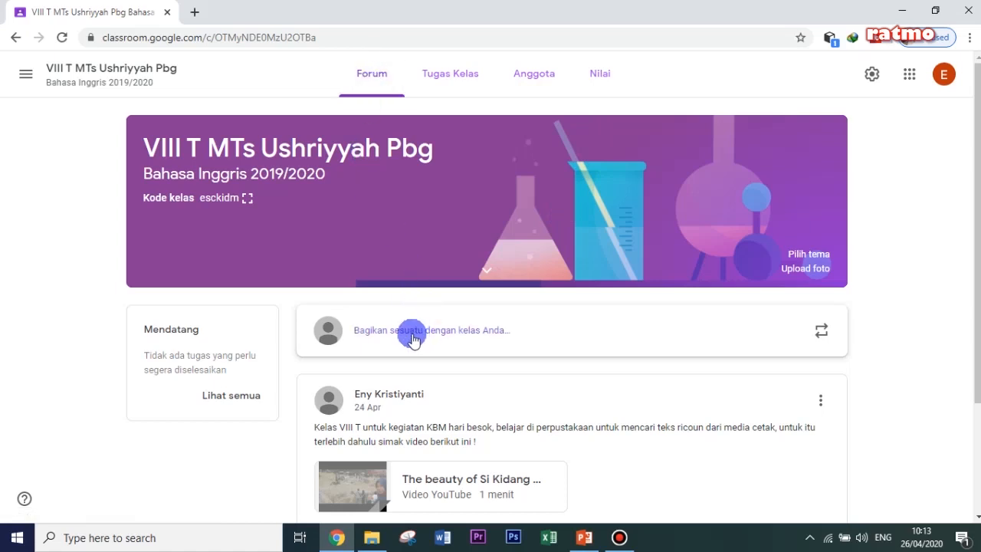
pyautogui.scroll(-1, 417, 380)
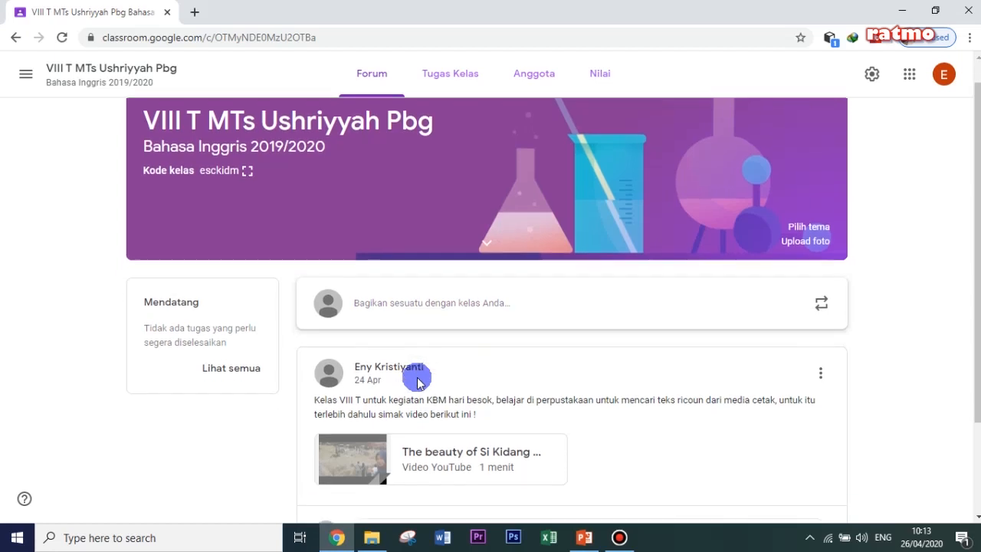
pyautogui.scroll(-1, 417, 379)
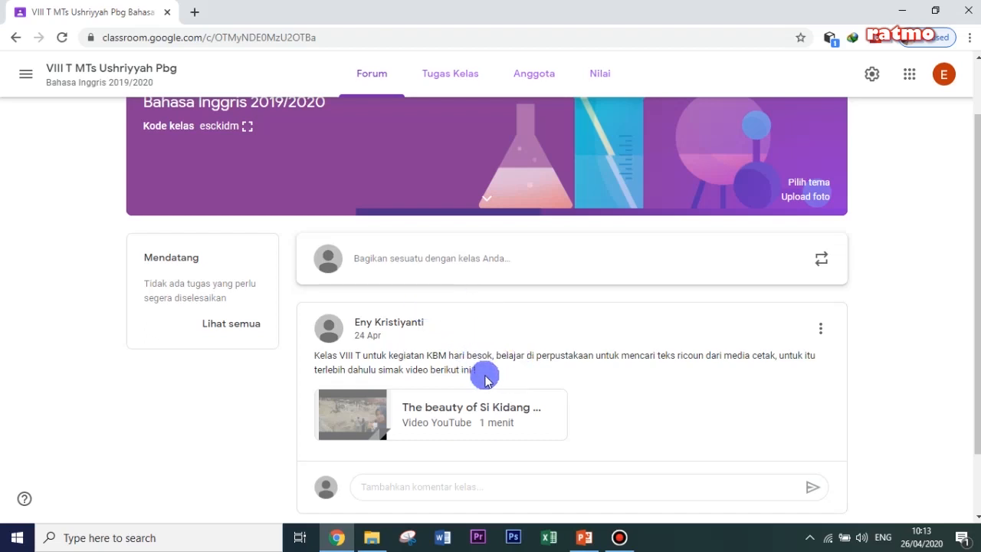
pyautogui.scroll(-2, 480, 373)
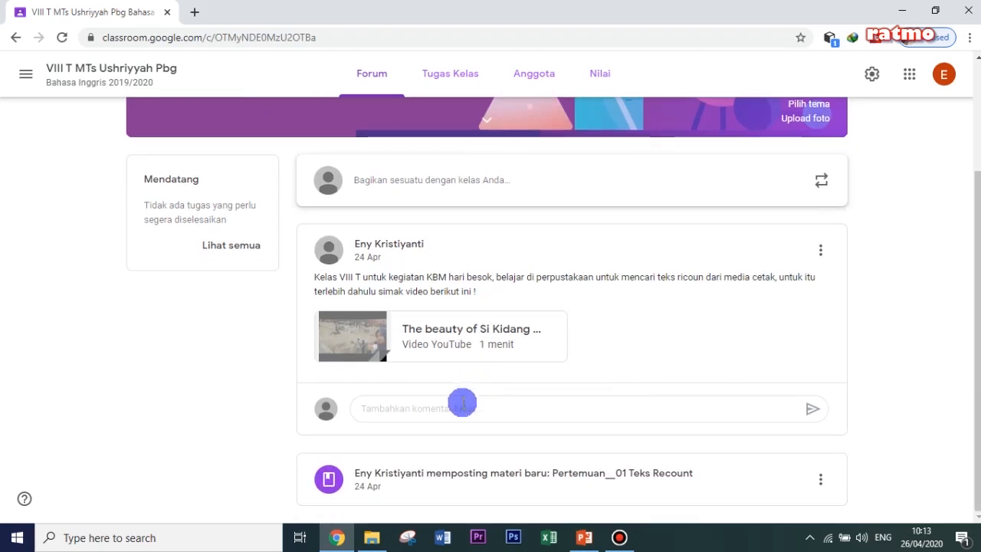
pyautogui.click(457, 408)
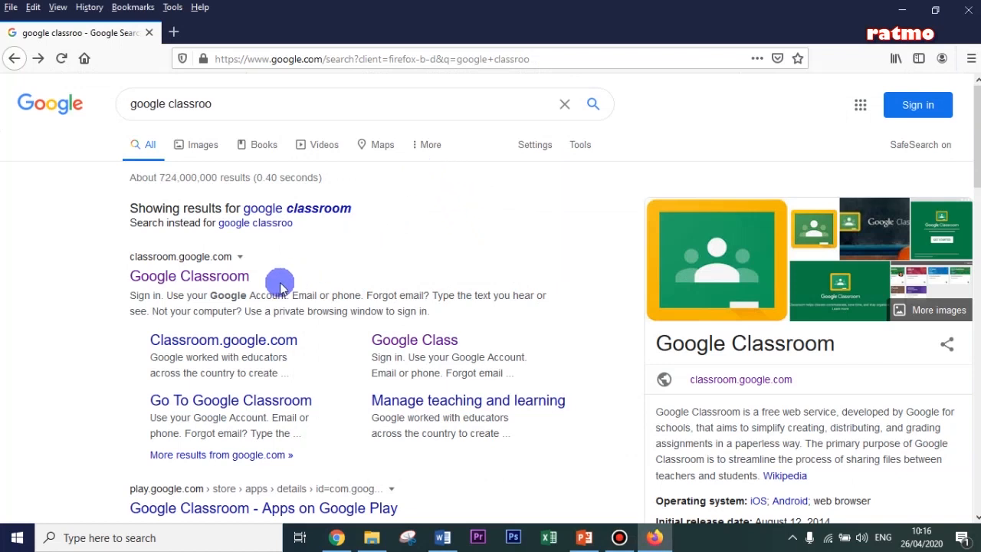
# - In Firefox, sign in to Google Classroom with the student's account, the third one listed, using its password, and decline saving the login
pyautogui.click(204, 282)
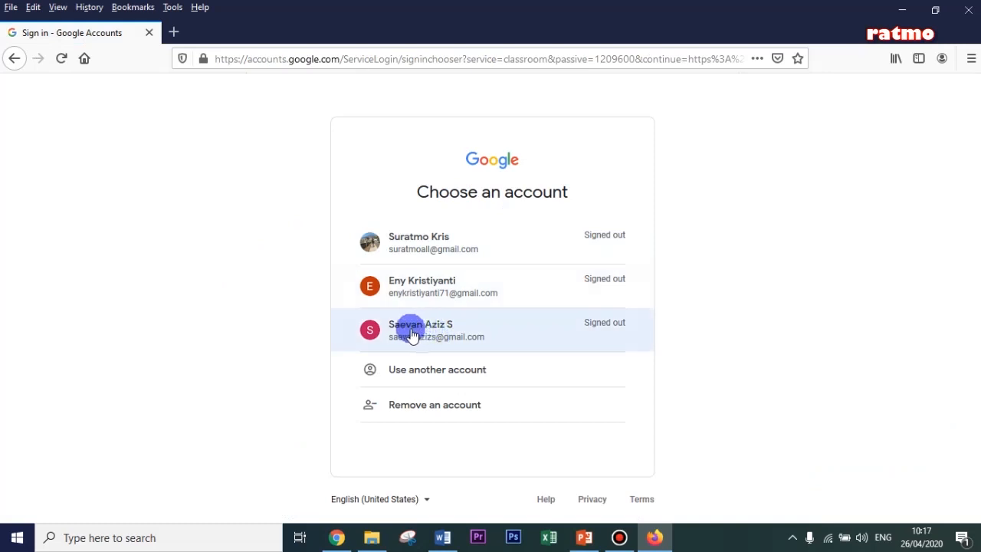
pyautogui.click(411, 335)
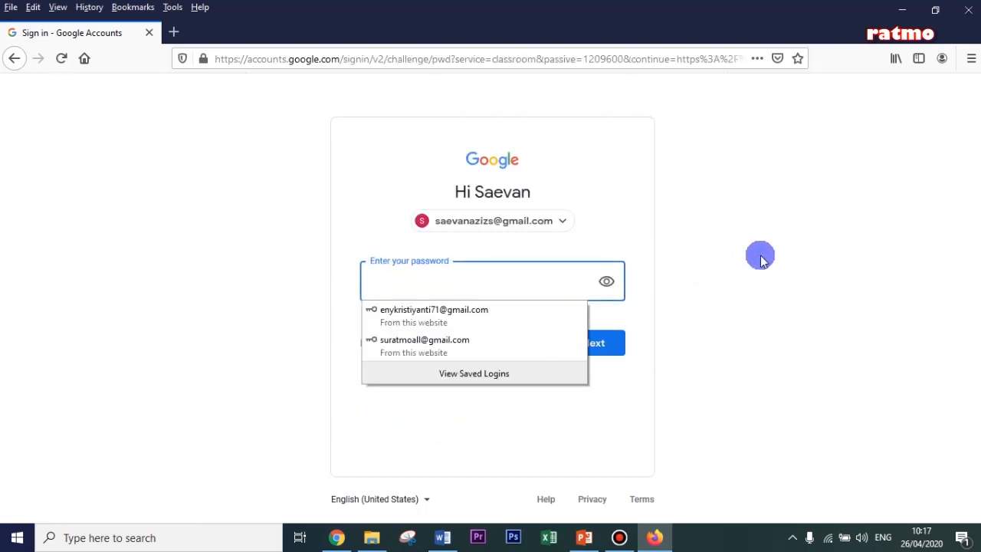
pyautogui.rightClick(434, 280)
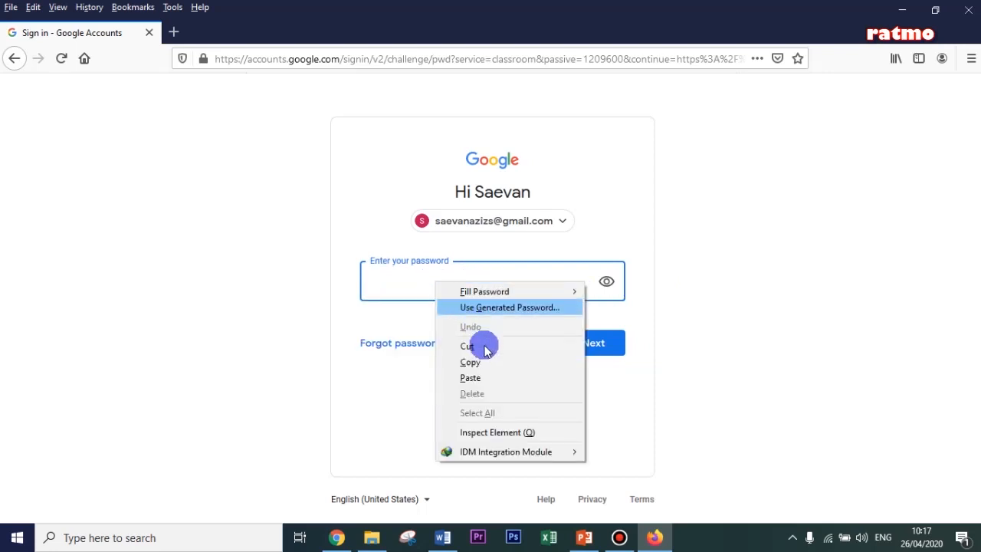
pyautogui.click(486, 376)
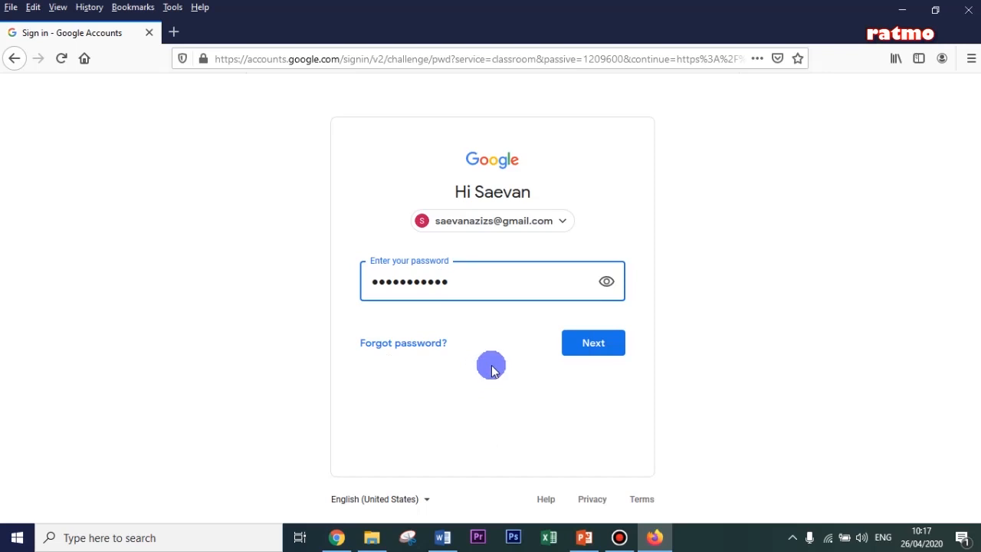
pyautogui.click(595, 342)
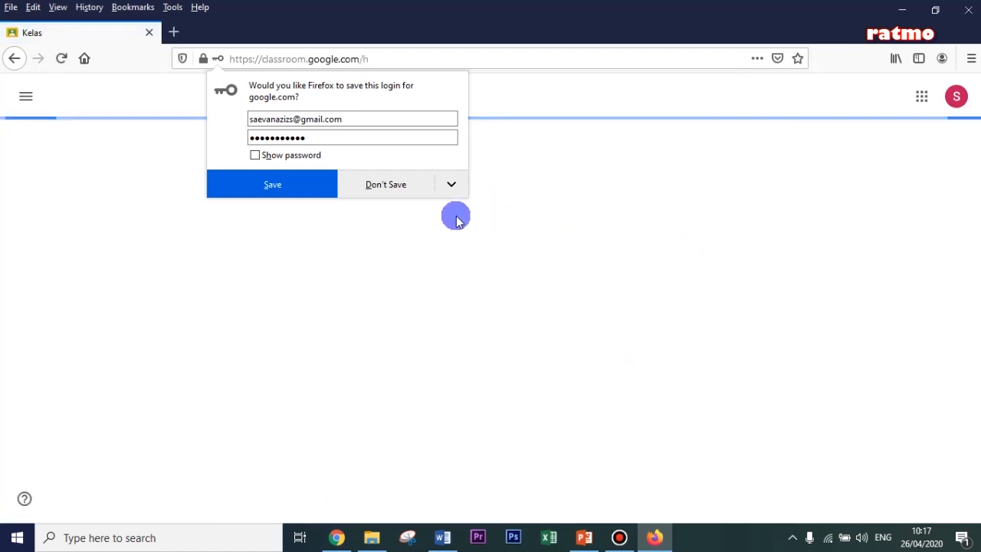
pyautogui.click(400, 190)
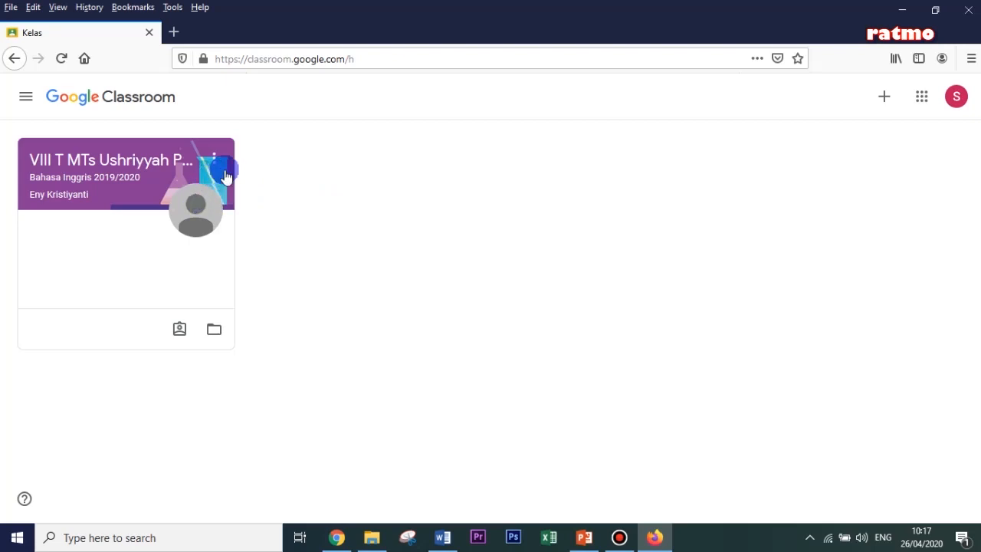
# - Start joining a class as the student, and copy the class code from the teacher's VIII T class page in Chrome
pyautogui.click(884, 97)
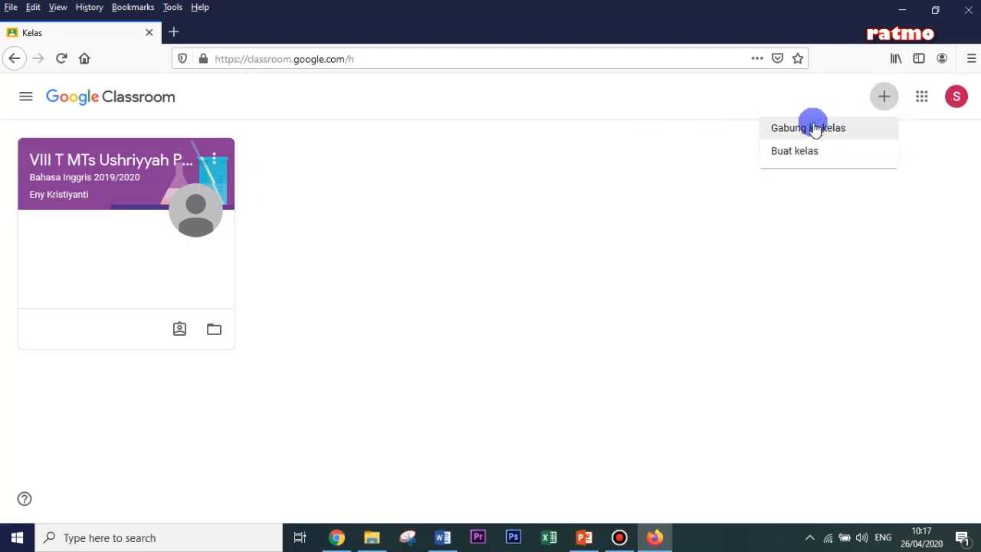
pyautogui.click(812, 130)
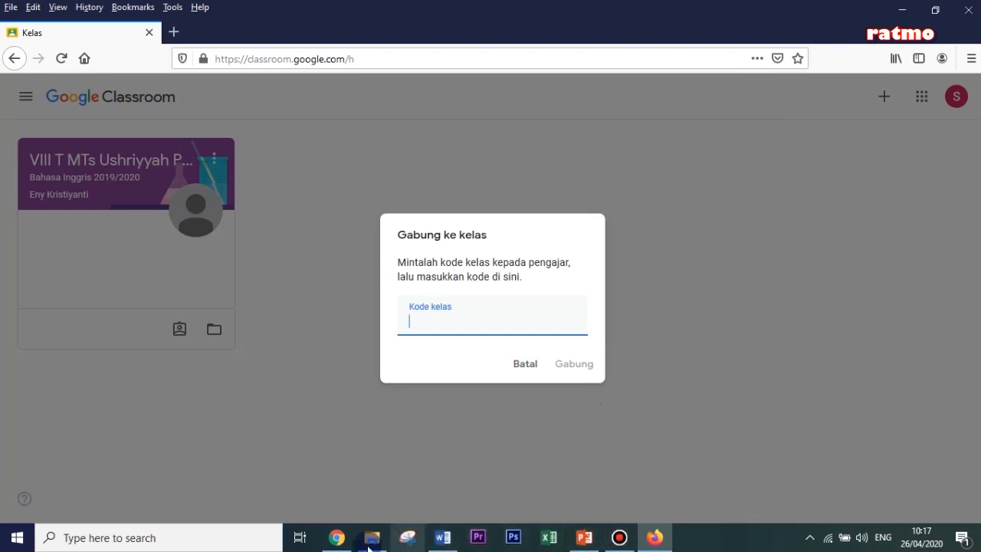
pyautogui.moveTo(338, 544)
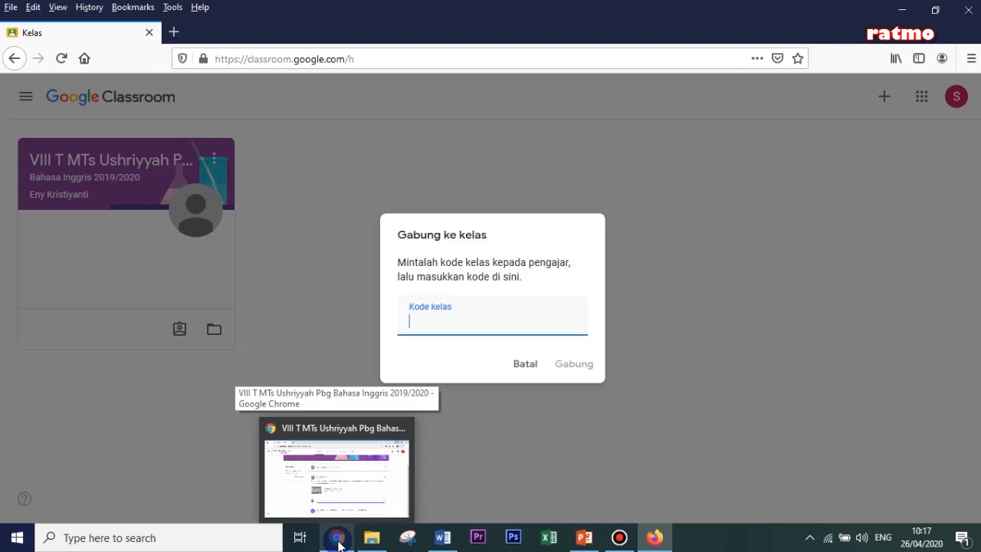
pyautogui.click(338, 540)
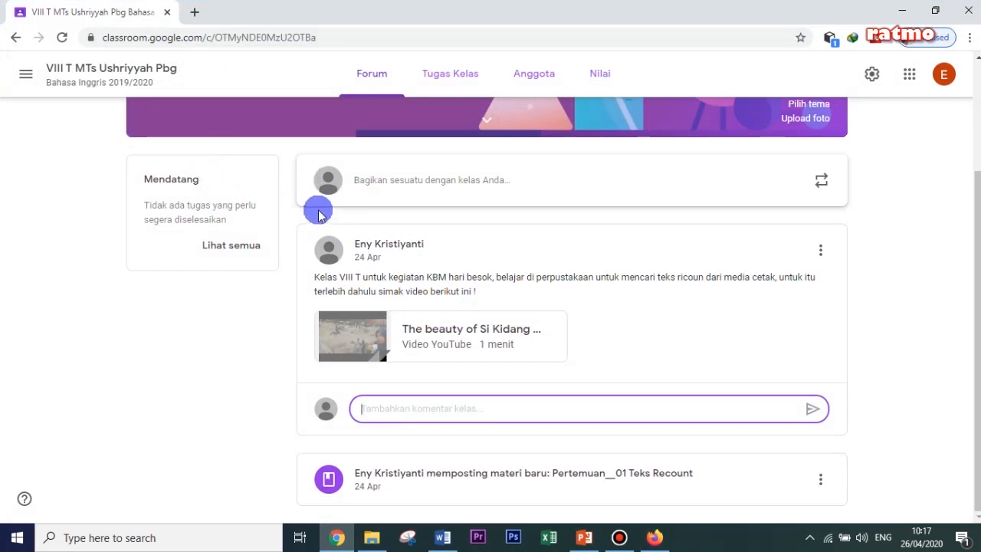
pyautogui.scroll(2, 318, 213)
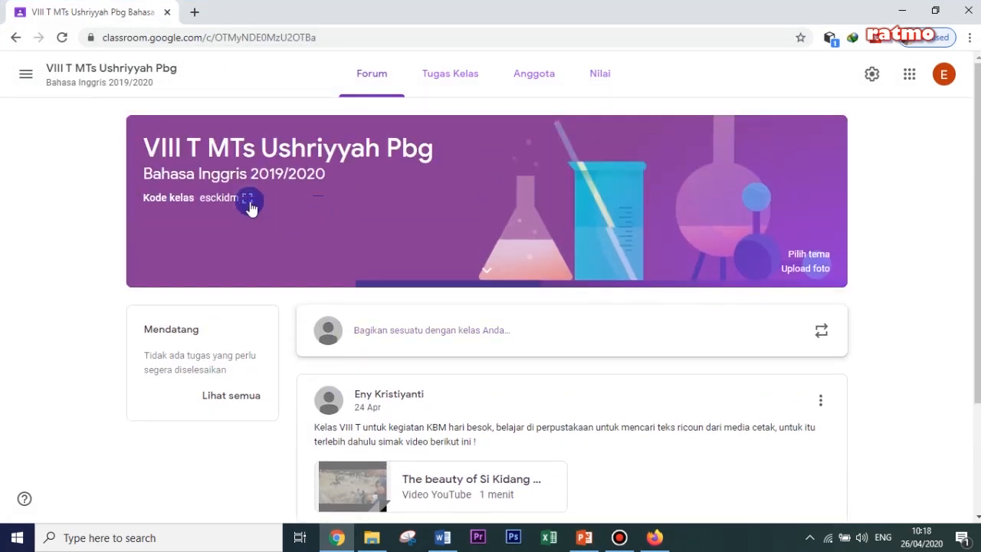
pyautogui.click(247, 199)
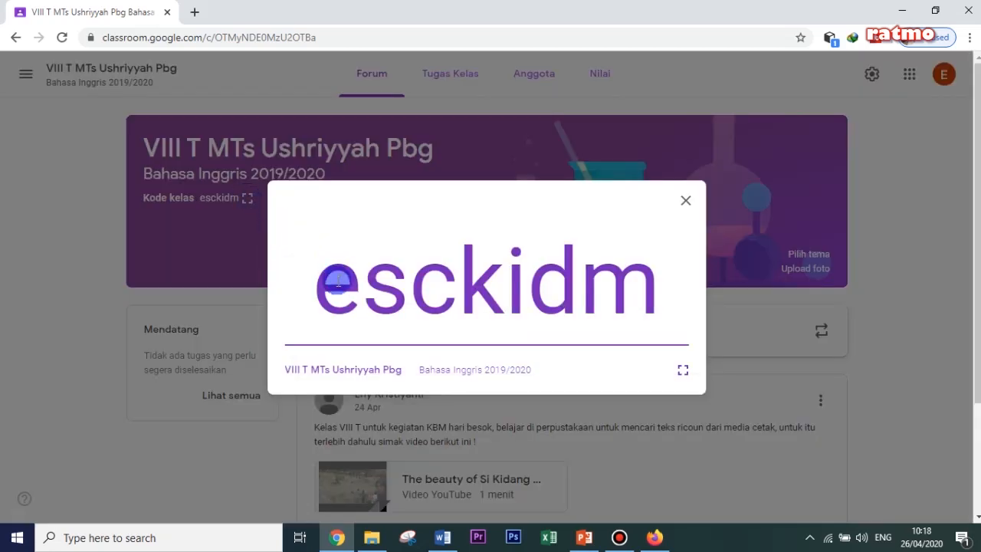
pyautogui.moveTo(323, 286); pyautogui.dragTo(688, 315)
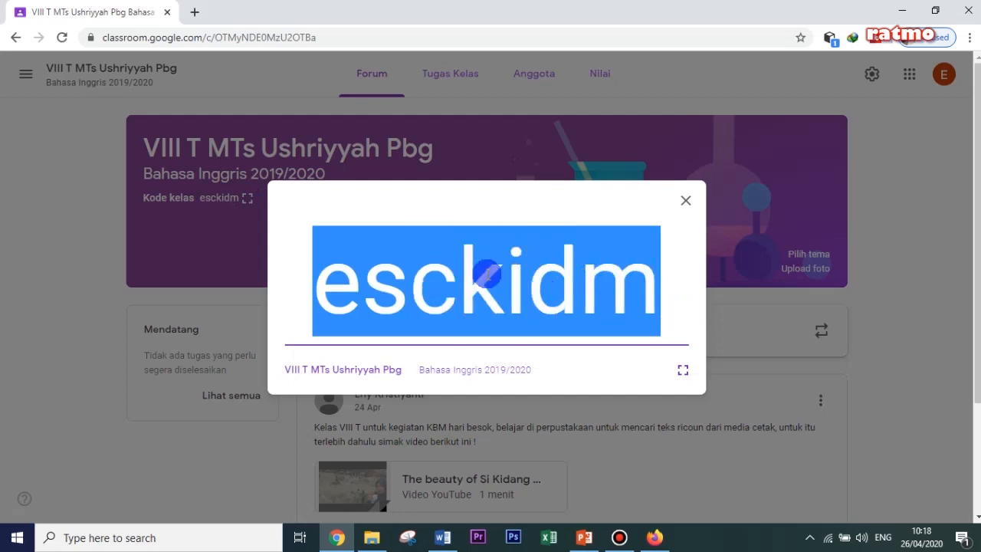
pyautogui.rightClick(458, 264)
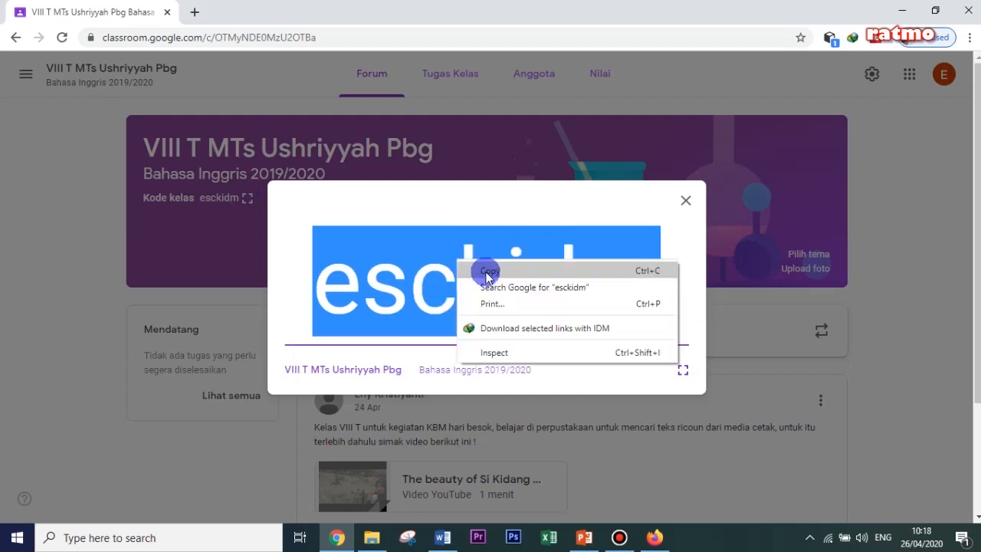
pyautogui.click(476, 269)
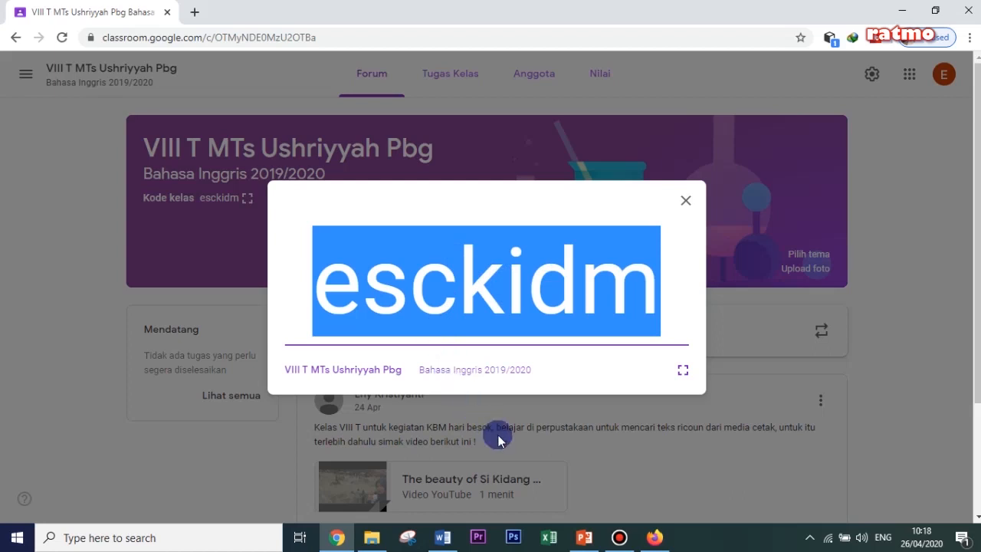
# - Return to the student's join-class form in Firefox, paste the copied class code and join the class
pyautogui.click(670, 542)
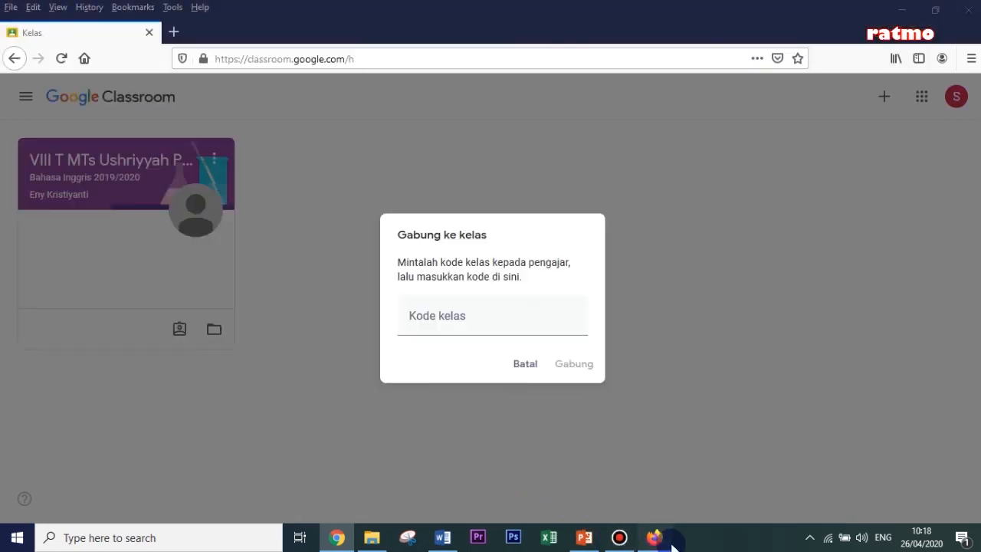
pyautogui.click(408, 295)
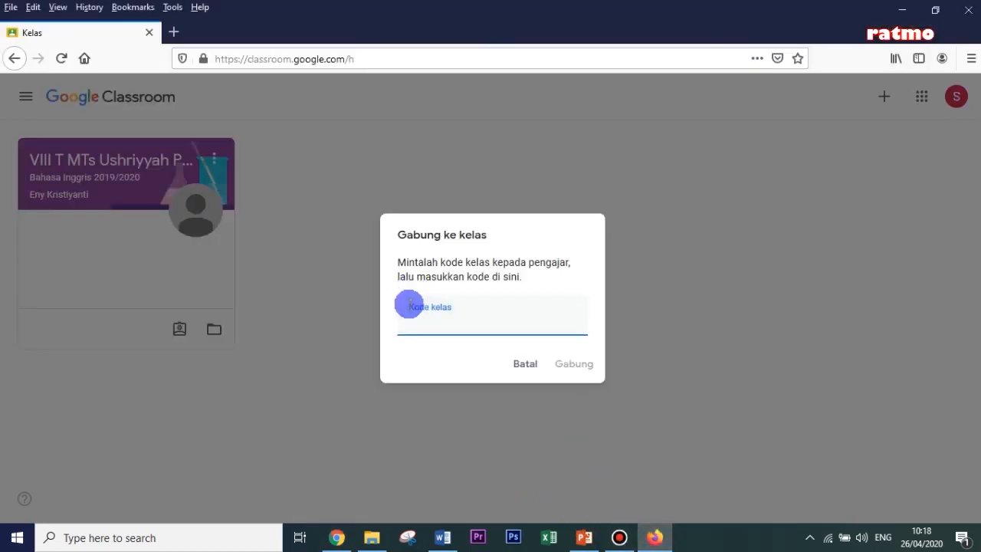
pyautogui.rightClick(416, 313)
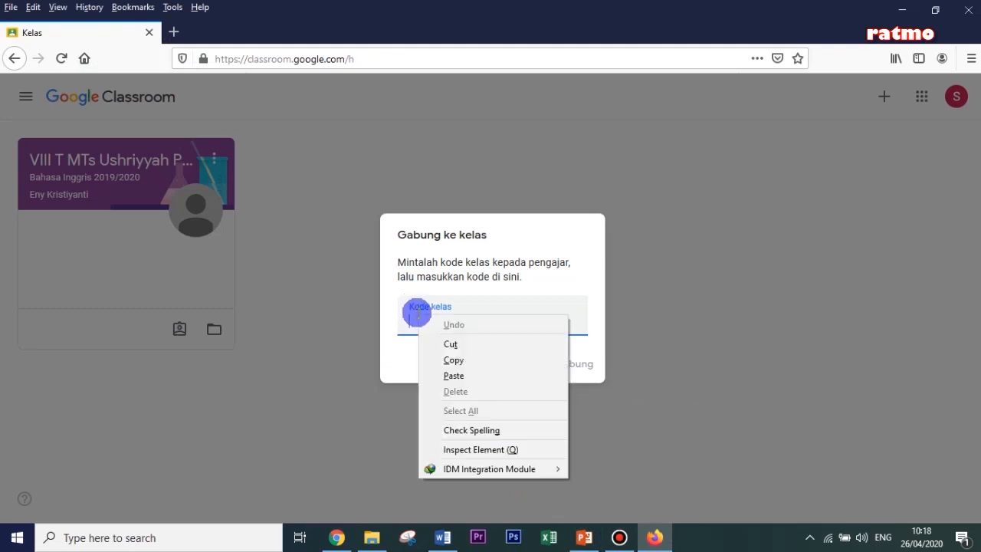
pyautogui.click(454, 375)
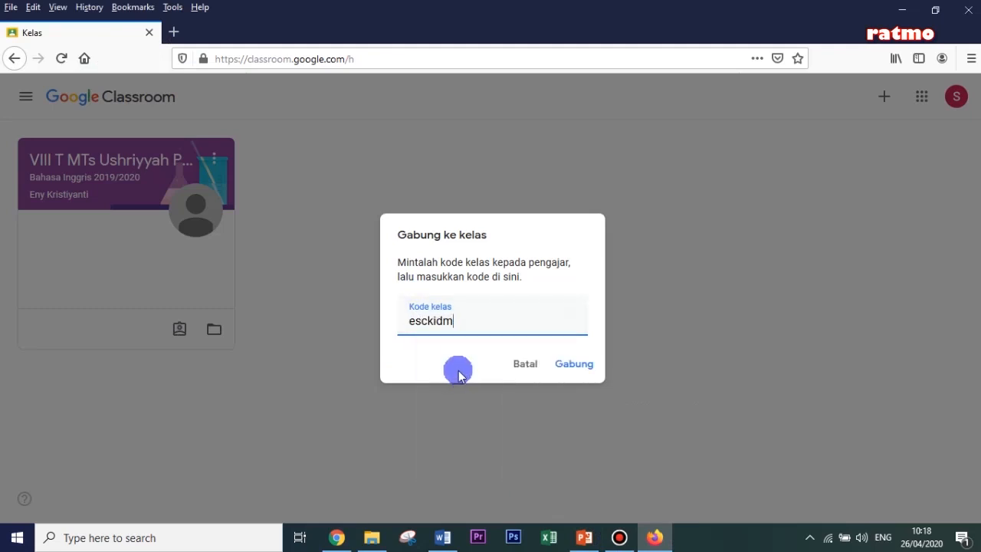
pyautogui.click(575, 363)
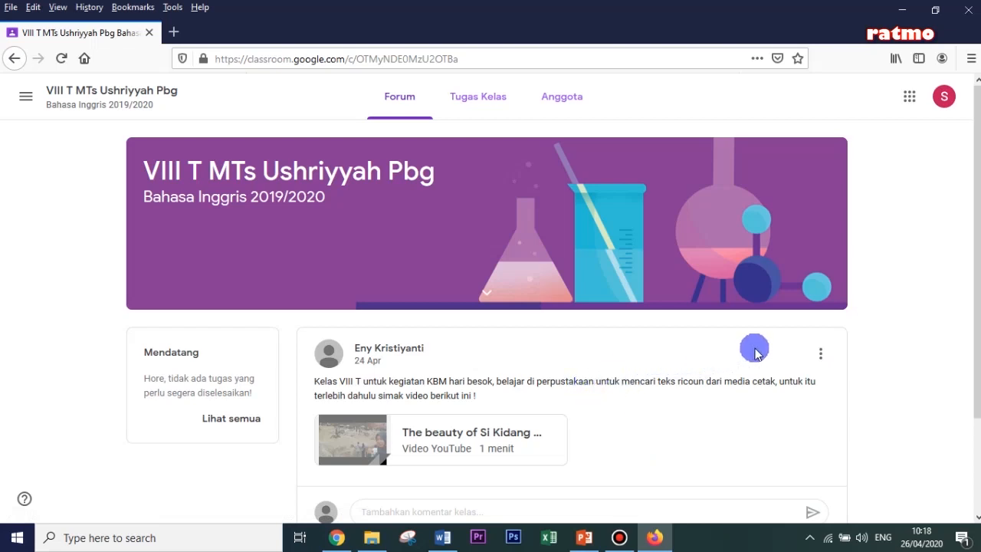
# - Post the class comment "Maaf ibu guru saya besok minta ijin tidak bisa hadi karena mau..keluar kota" on the teacher's 24 Apr forum post
pyautogui.scroll(-2, 857, 336)
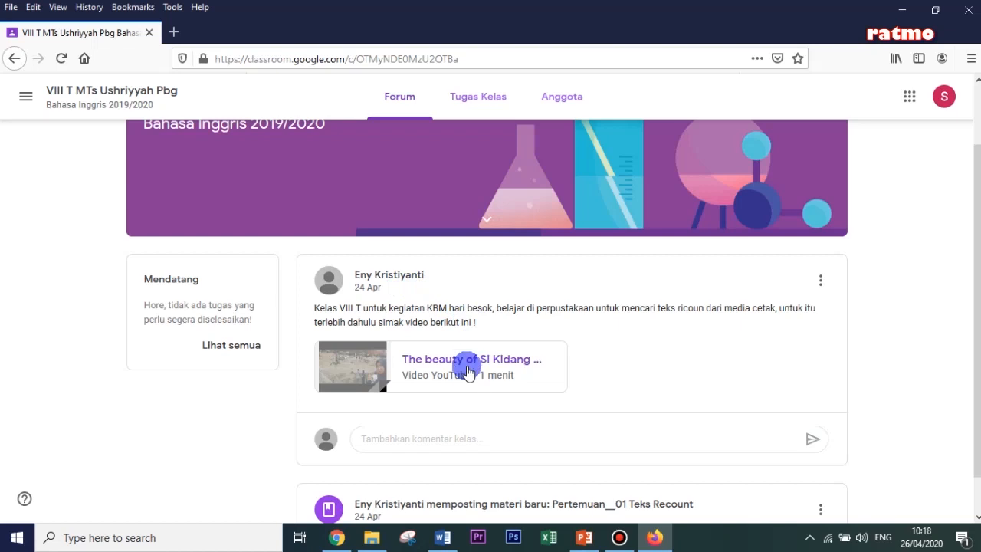
pyautogui.click(385, 436)
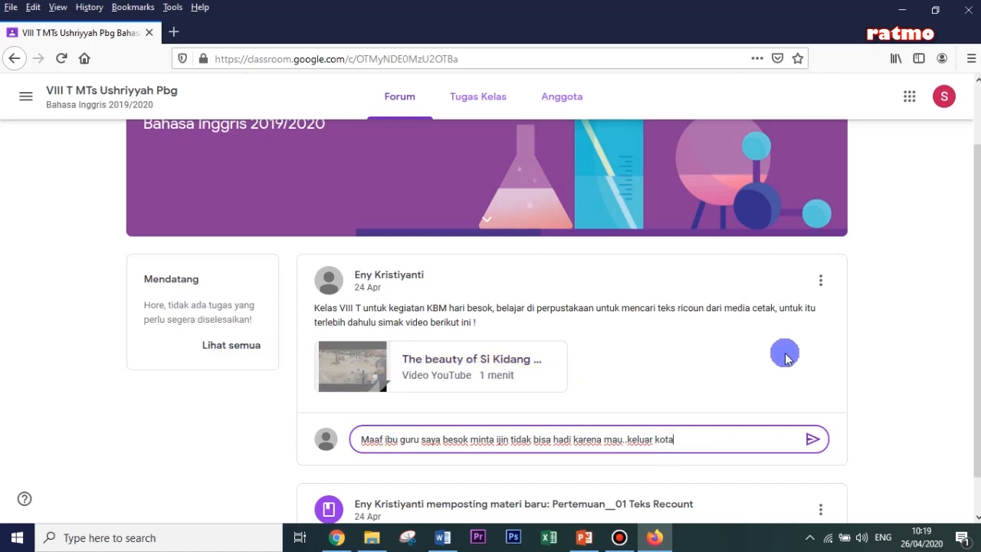
pyautogui.click(813, 442)
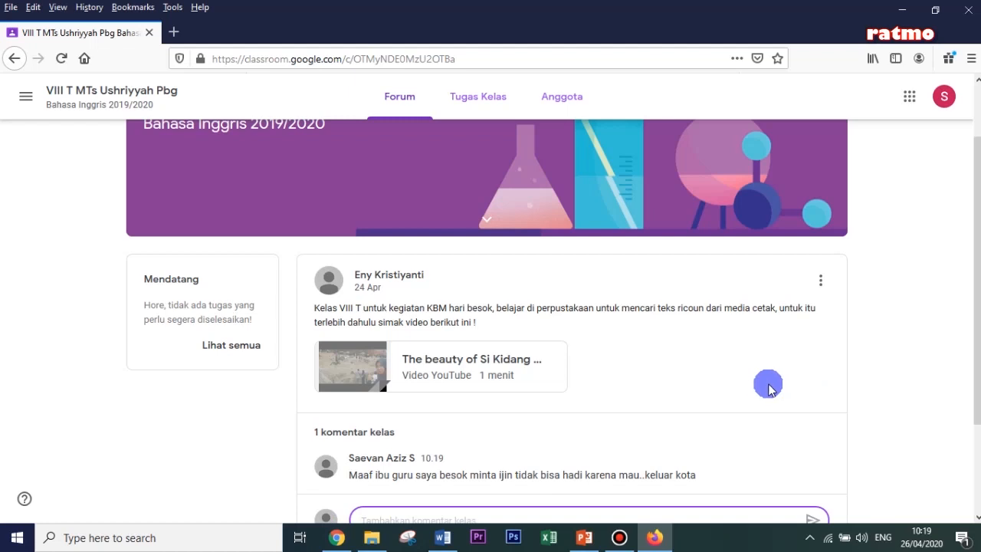
pyautogui.scroll(-3, 759, 388)
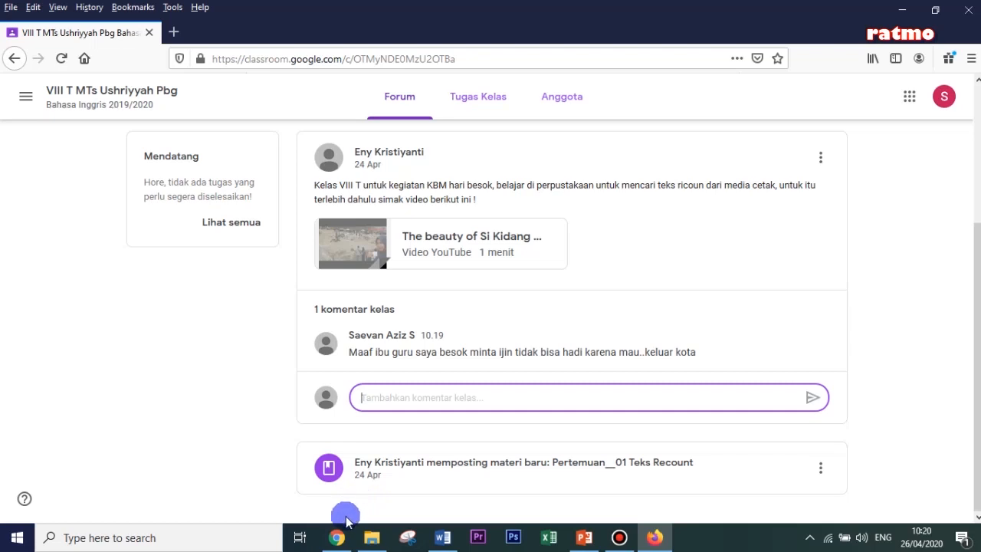
# - Switch to the teacher's VIII T class page in Chrome, close the enlarged class code and bring up the student's comment on the 24 Apr post
pyautogui.moveTo(337, 539)
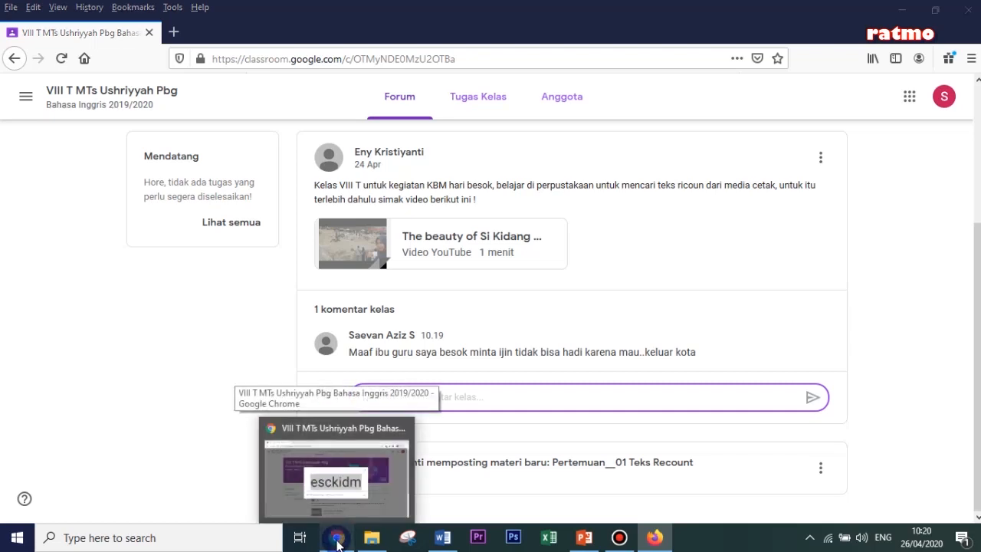
pyautogui.click(337, 539)
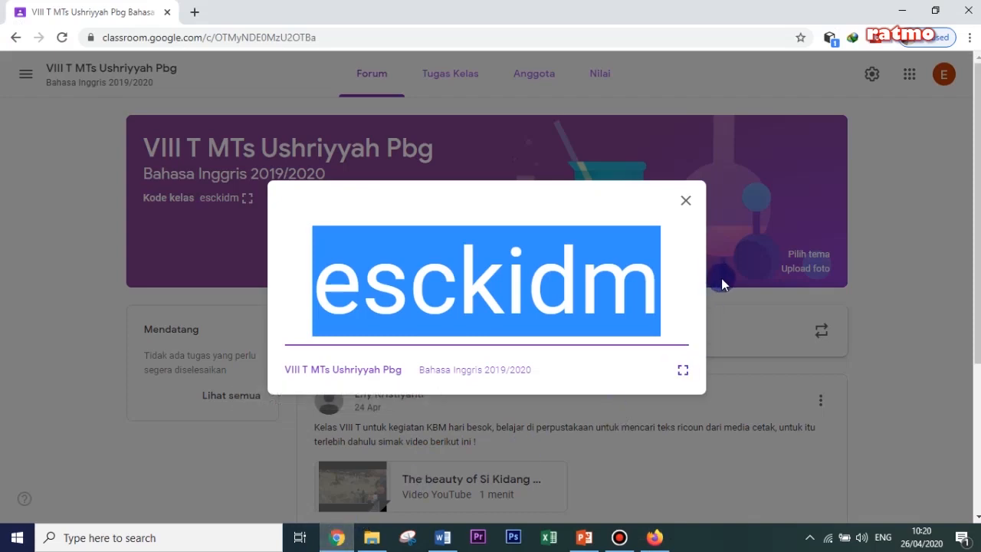
pyautogui.click(683, 203)
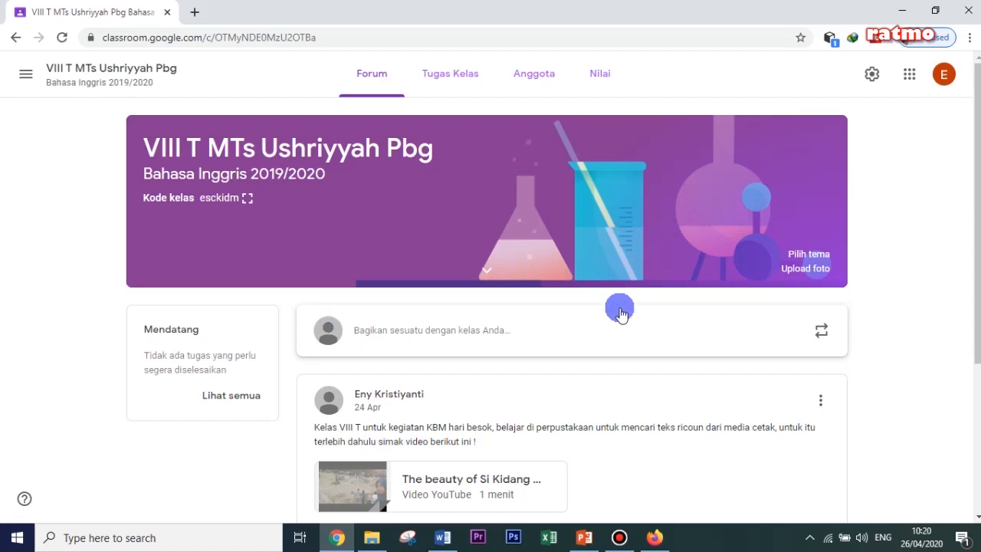
pyautogui.scroll(-3, 652, 329)
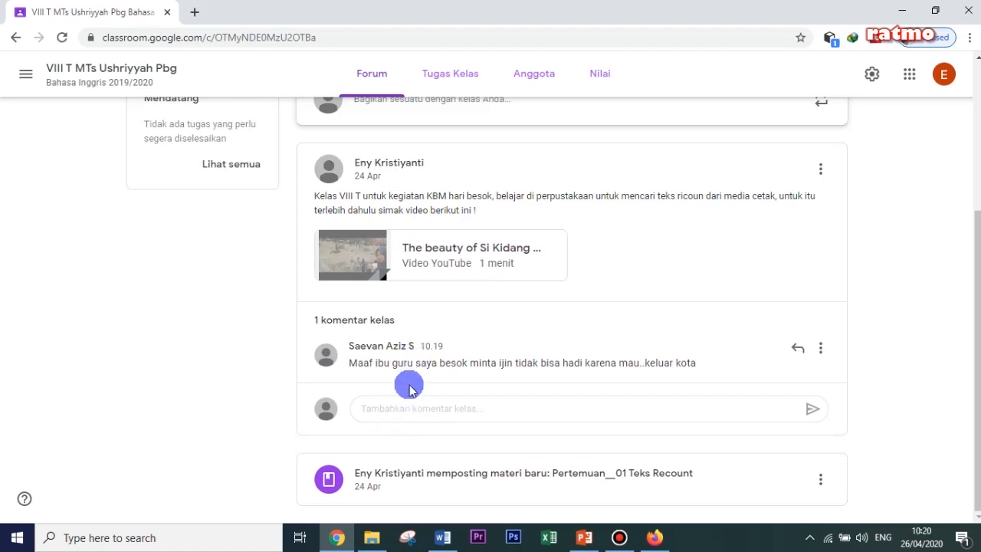
# - Post the class comment "Baik silahkan dan hati-hati dijalan.." as the teacher on the 24 Apr forum post
pyautogui.click(396, 407)
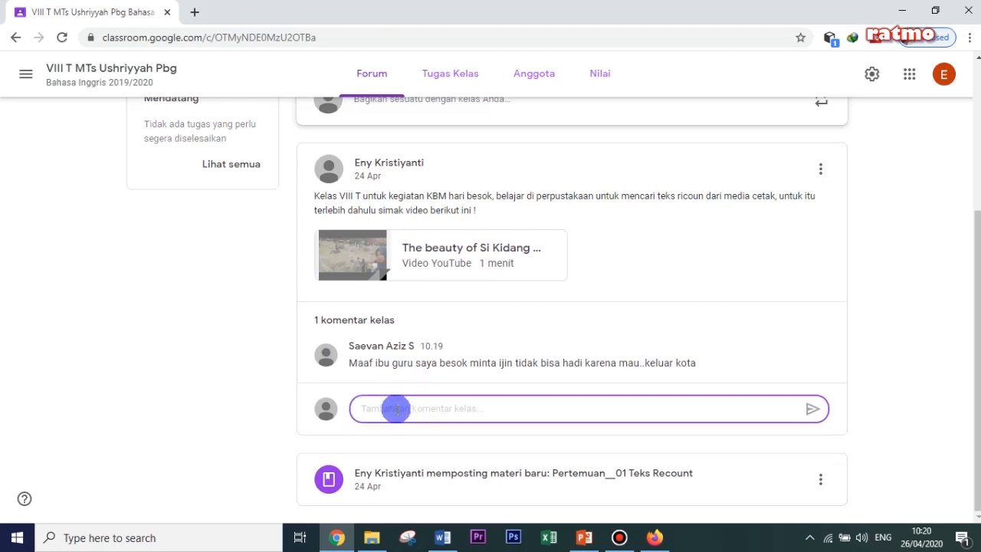
pyautogui.write('Baik silahkan dan hati-hati dijalan..')
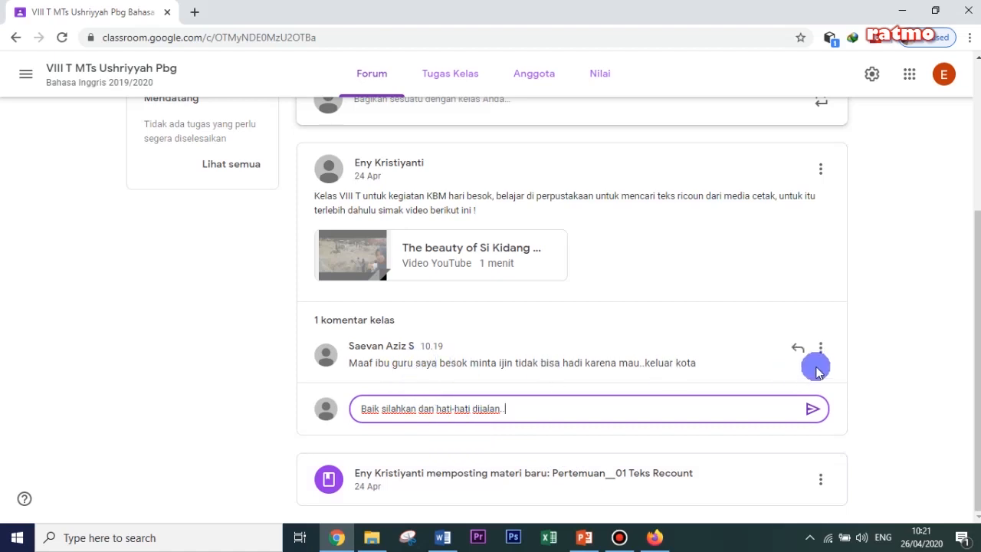
pyautogui.click(814, 413)
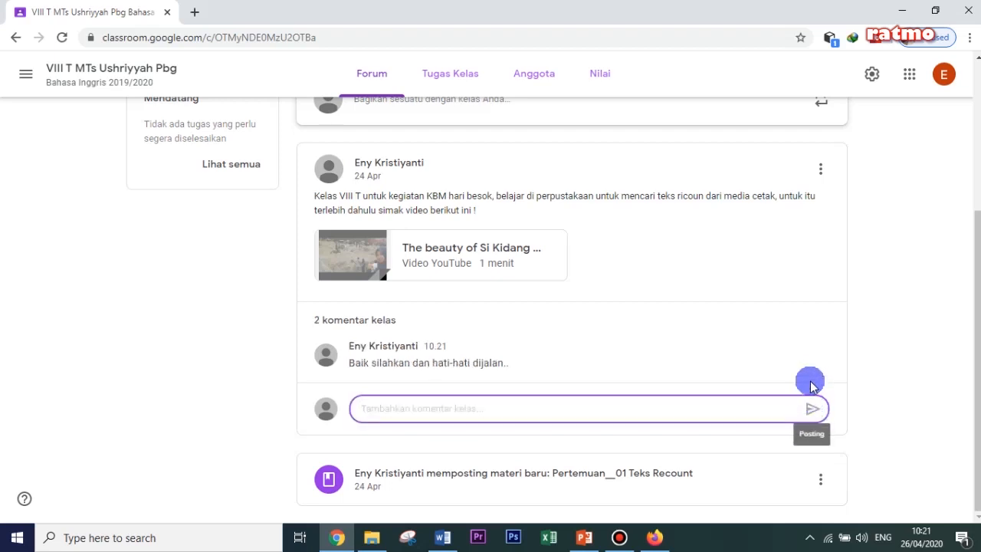
# - Return to the student's VIII T forum page in Firefox to check the comments on the 24 Apr post
pyautogui.scroll(3, 820, 368)
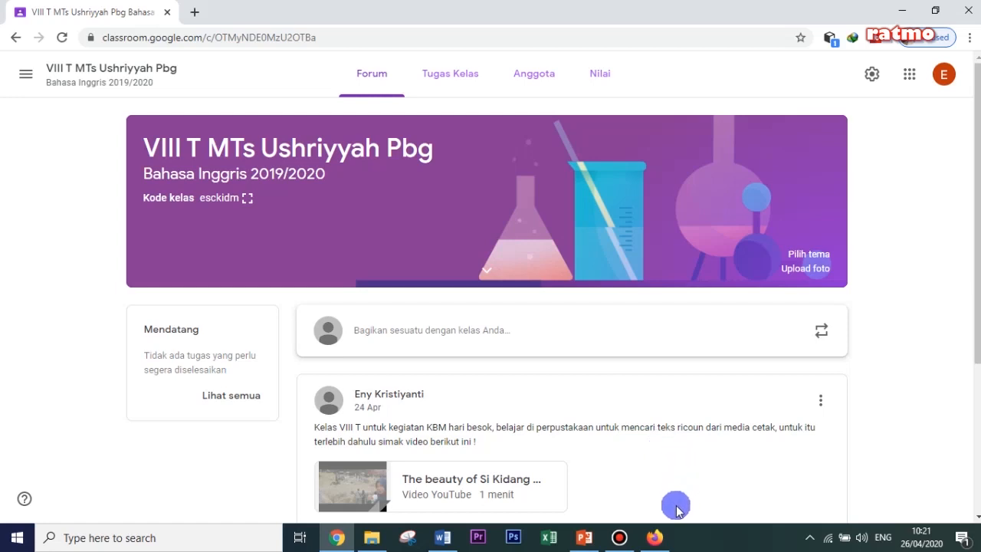
pyautogui.moveTo(655, 543)
pyautogui.click(655, 540)
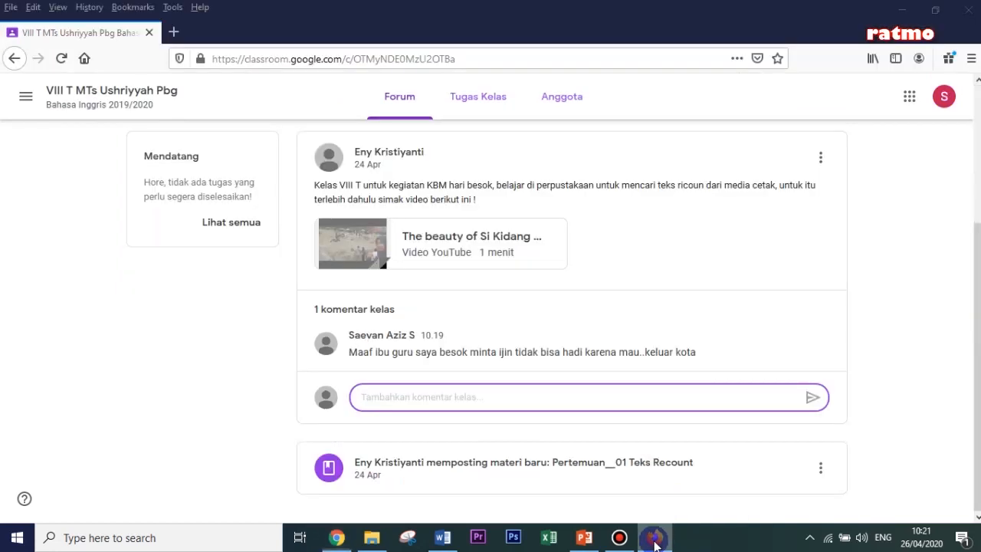
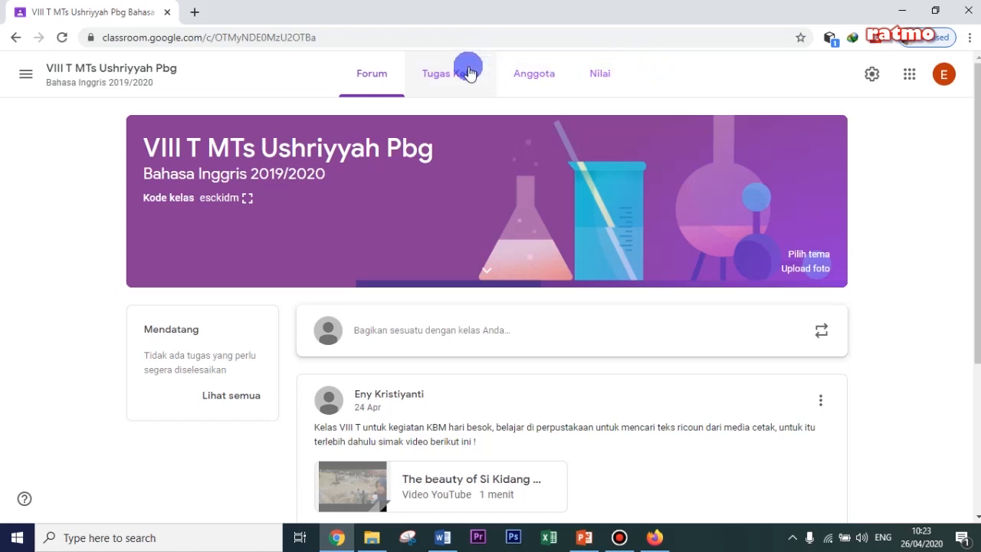
# - Open the VIII T class's Tugas Kelas page and view the form for creating a topic, leaving it without adding one
pyautogui.click(442, 76)
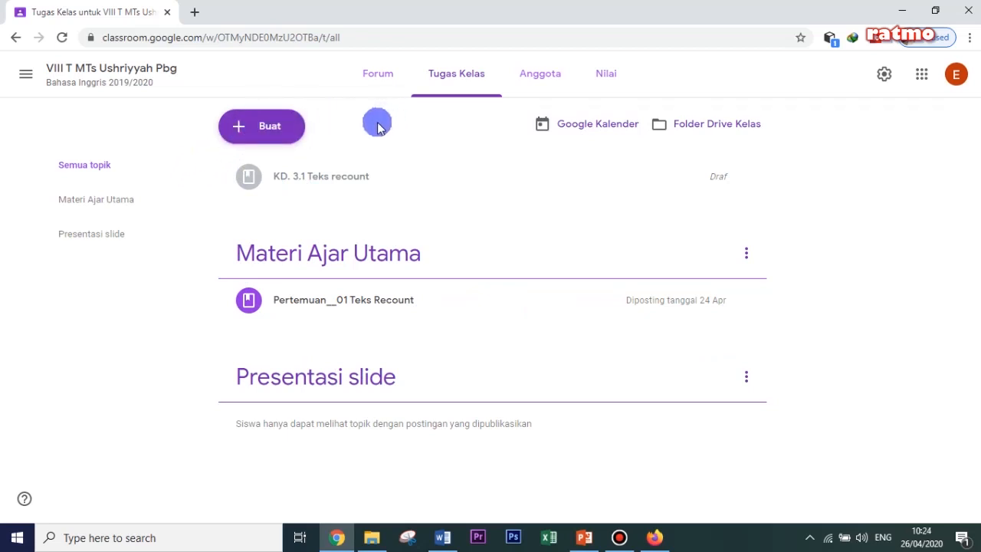
pyautogui.click(269, 127)
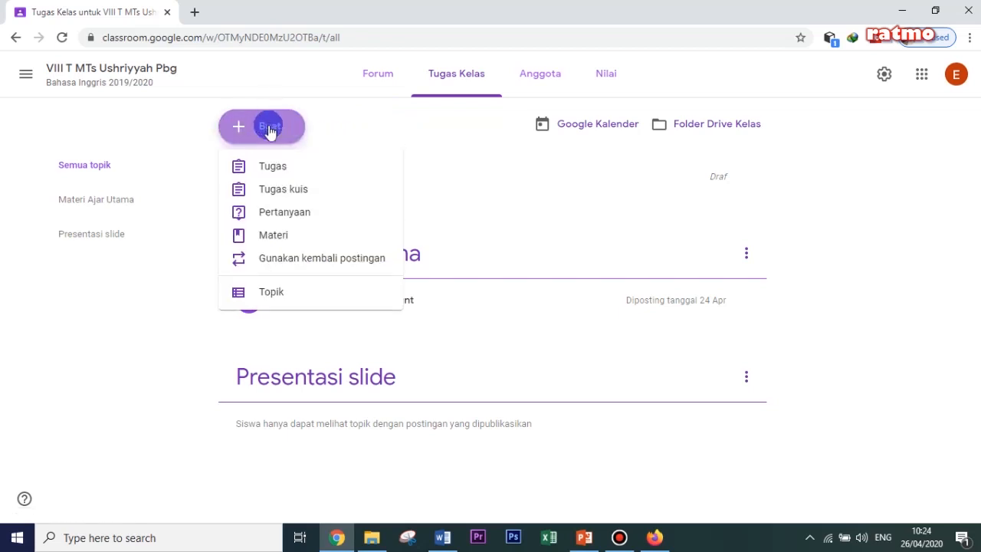
pyautogui.click(271, 293)
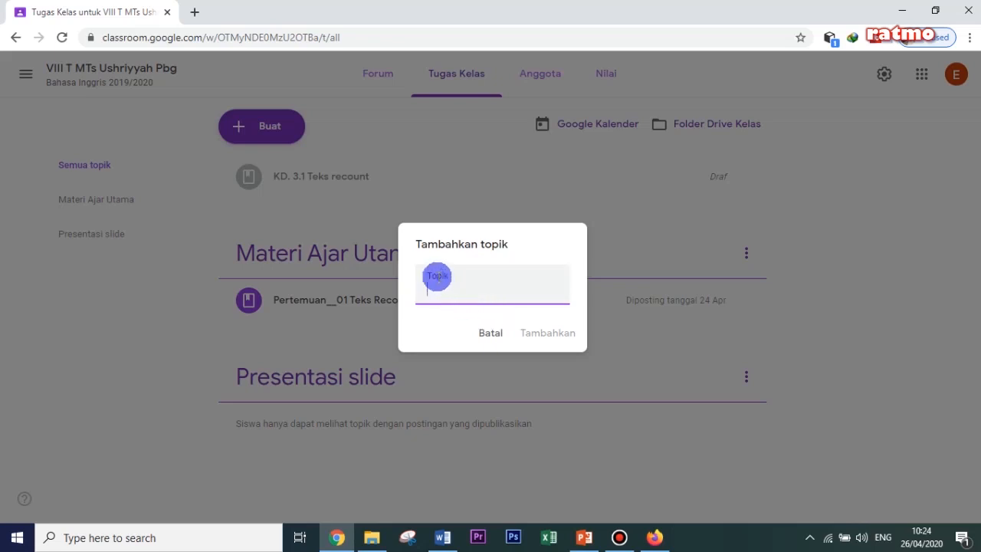
pyautogui.click(483, 334)
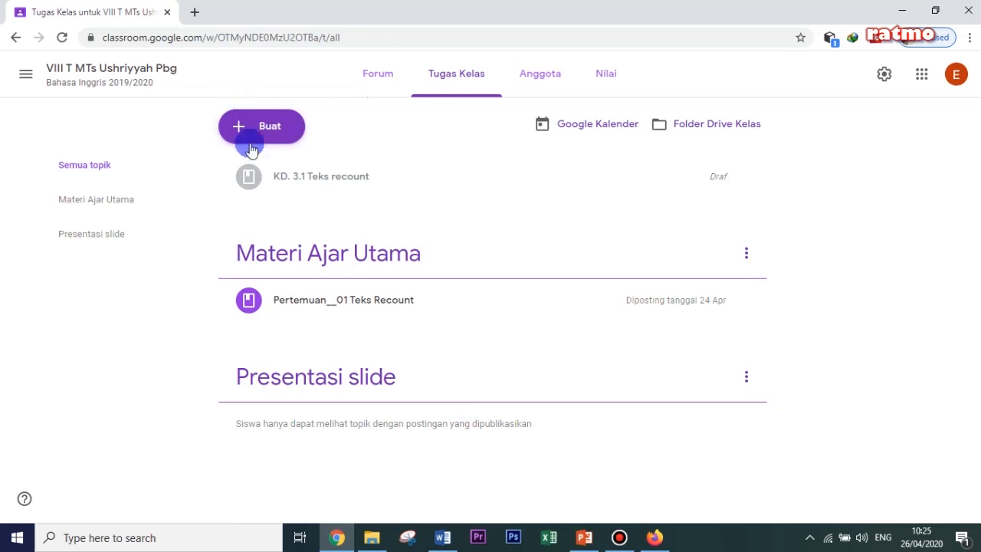
pyautogui.click(195, 13)
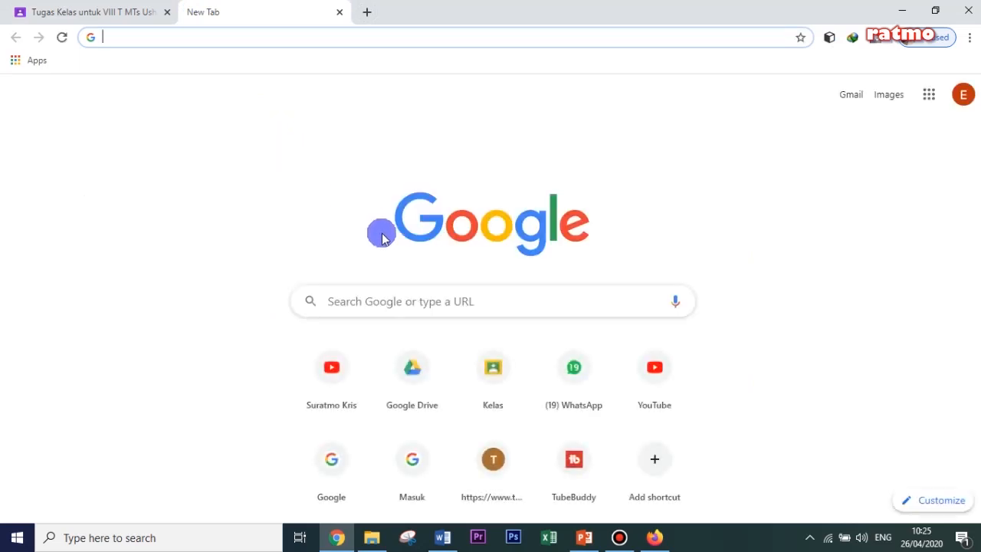
pyautogui.click(412, 370)
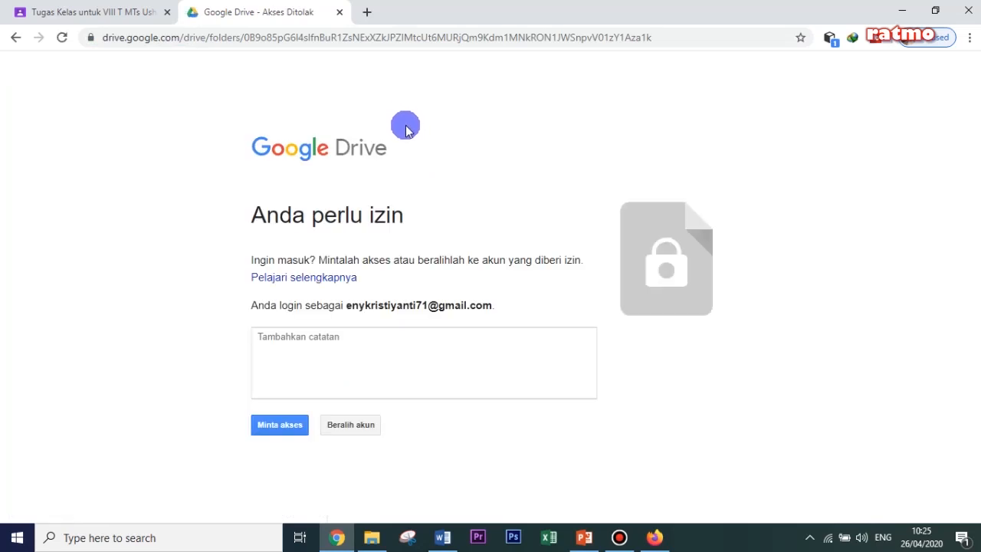
pyautogui.click(339, 12)
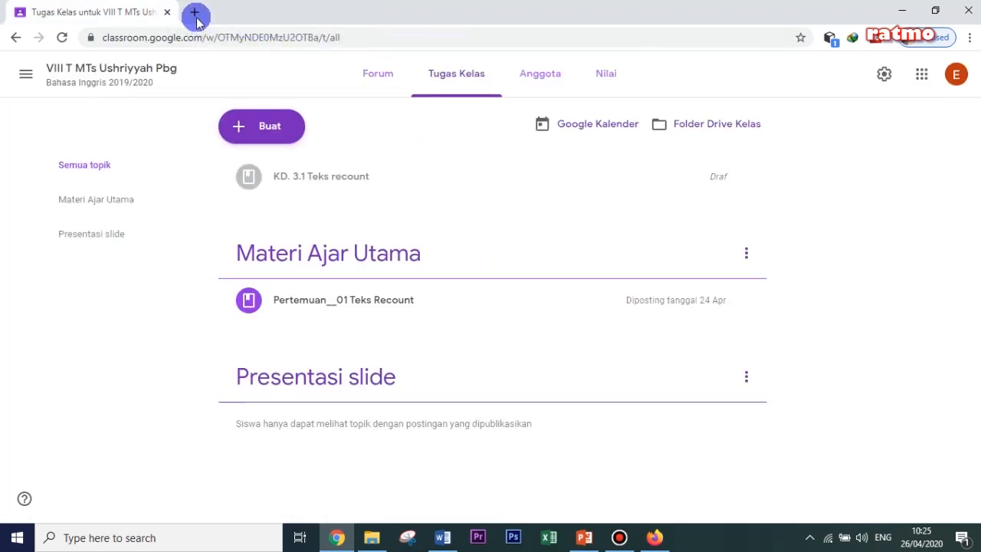
# - Search the web for "google drive" in a new tab and open the teacher's Drive from the google.co.id Google Drive result
pyautogui.click(196, 16)
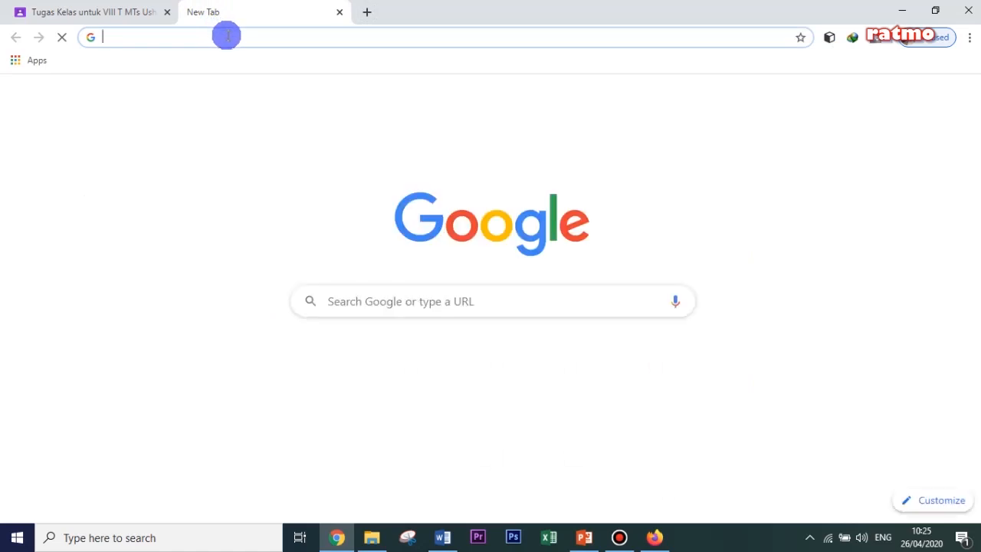
pyautogui.write('google')
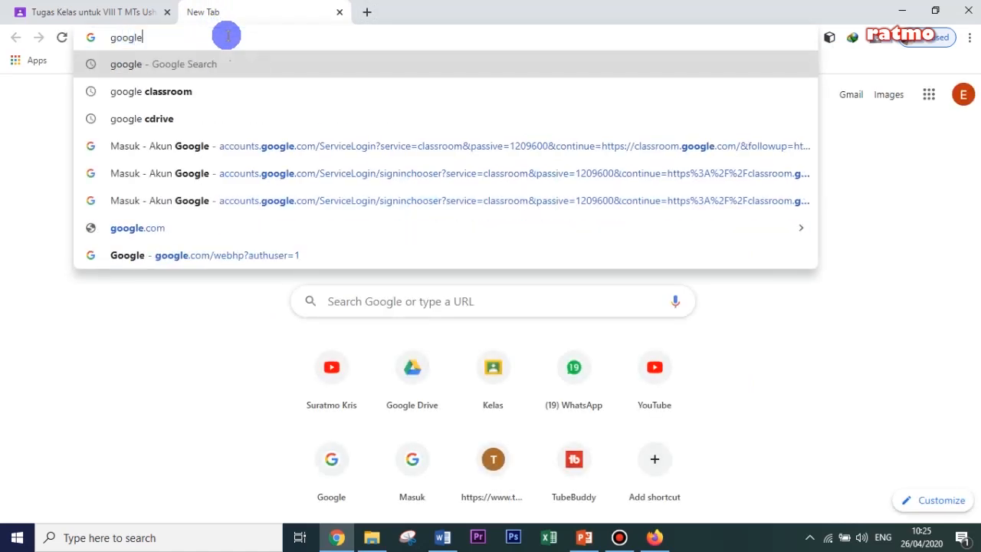
pyautogui.write(' drive')
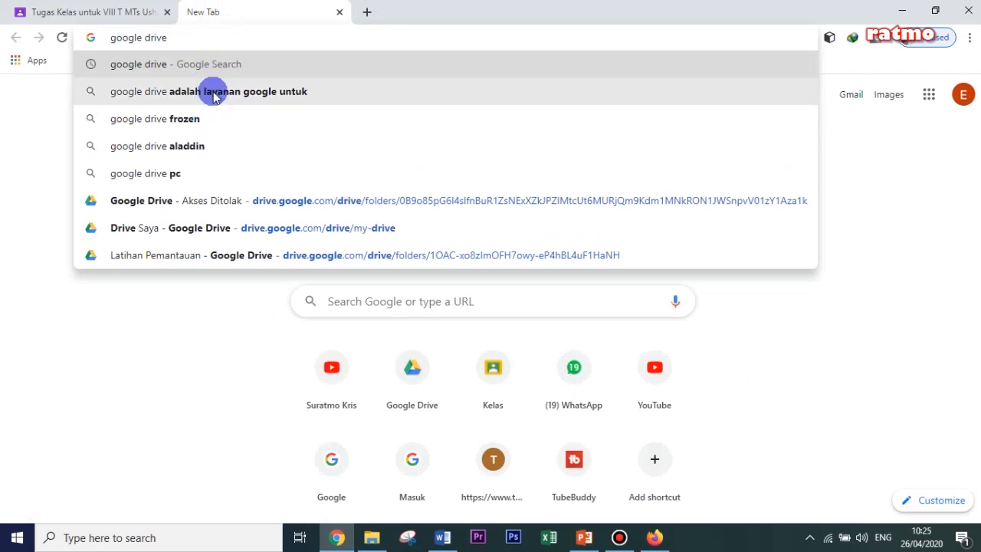
pyautogui.click(215, 67)
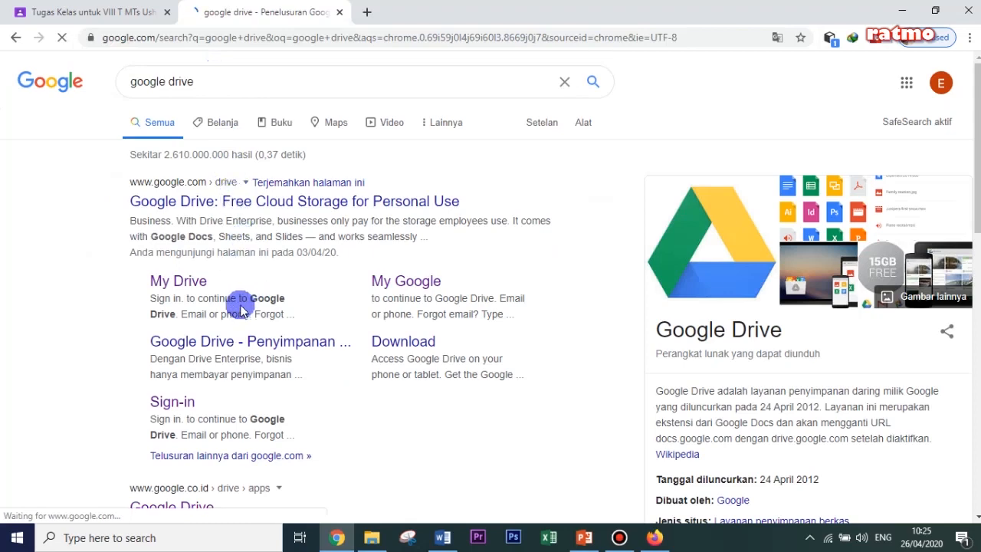
pyautogui.scroll(-1, 239, 296)
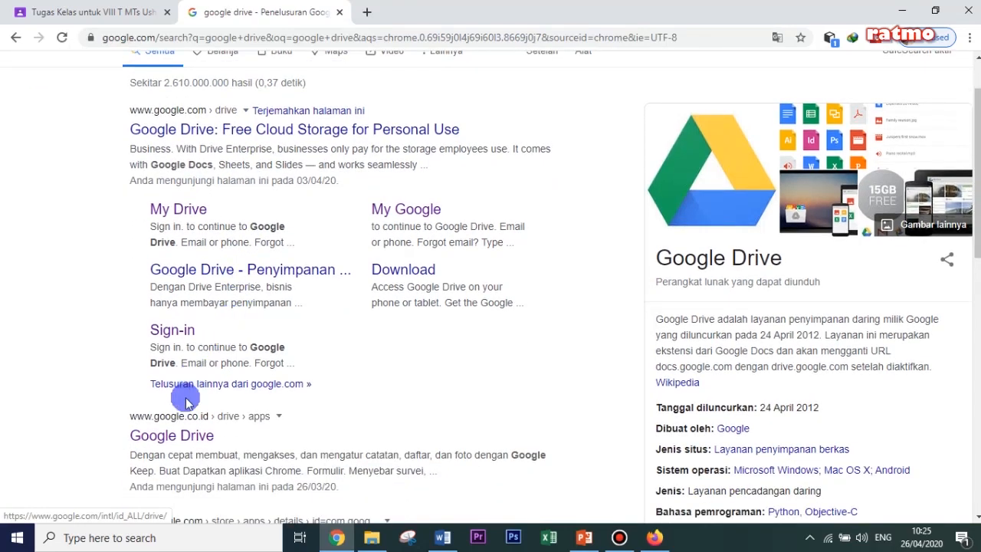
pyautogui.click(174, 436)
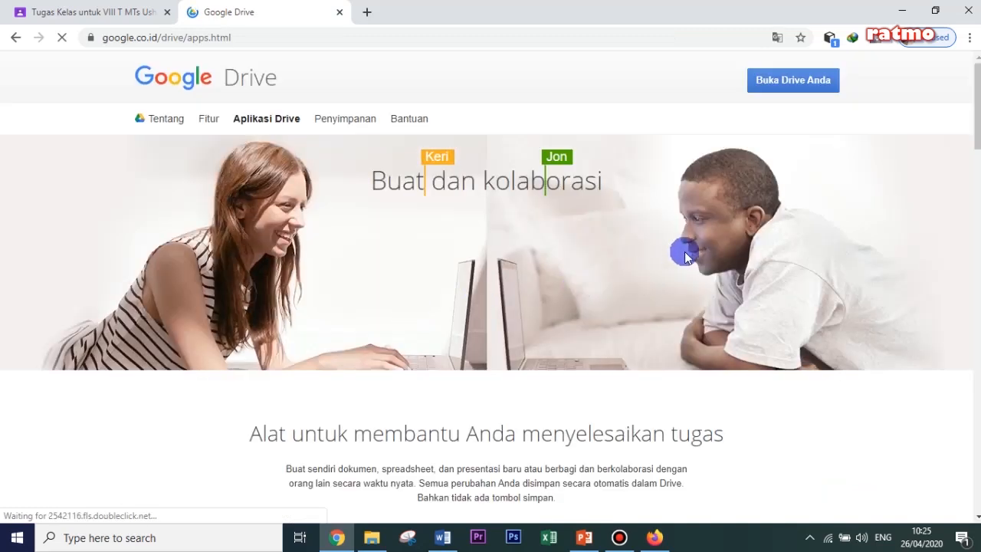
pyautogui.click(788, 81)
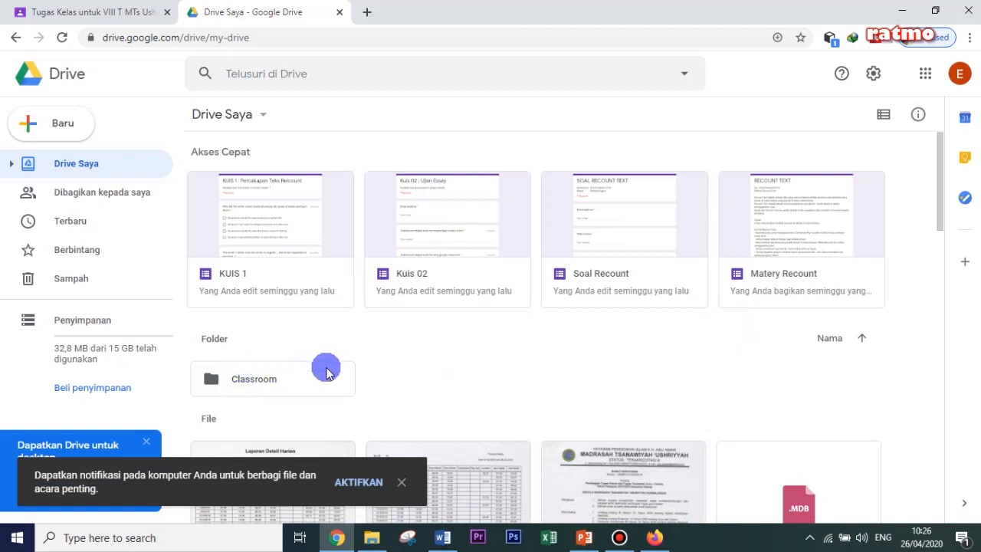
# - Open the Slide Presentasi folder inside Classroom > VIII T MTs Ushriyah 2019/2020 Bahasa Inggris
pyautogui.doubleClick(252, 386)
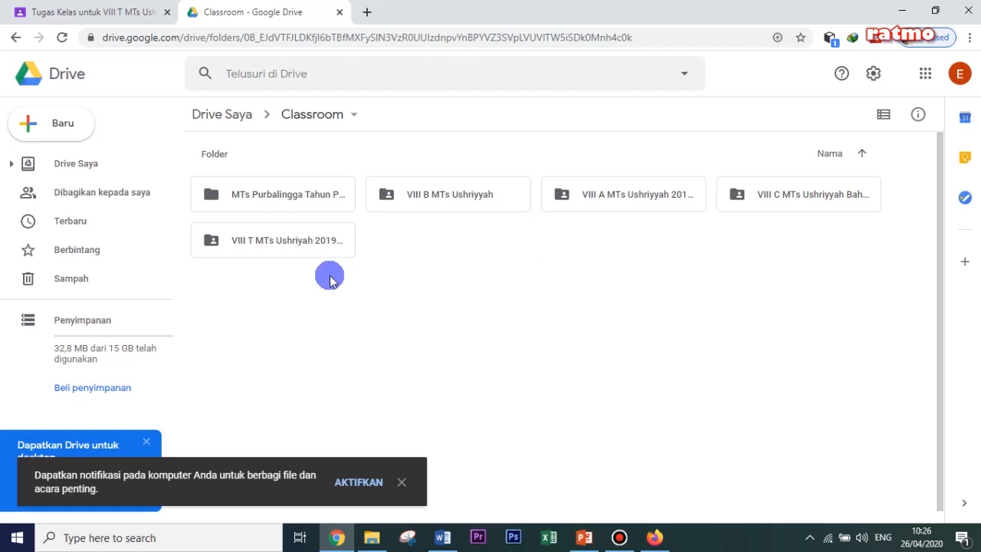
pyautogui.doubleClick(259, 241)
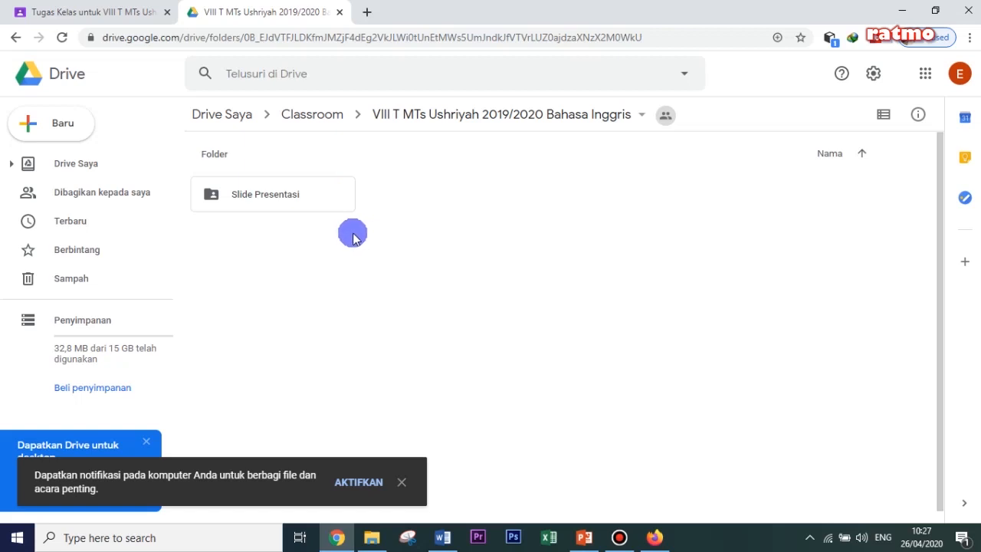
pyautogui.doubleClick(258, 201)
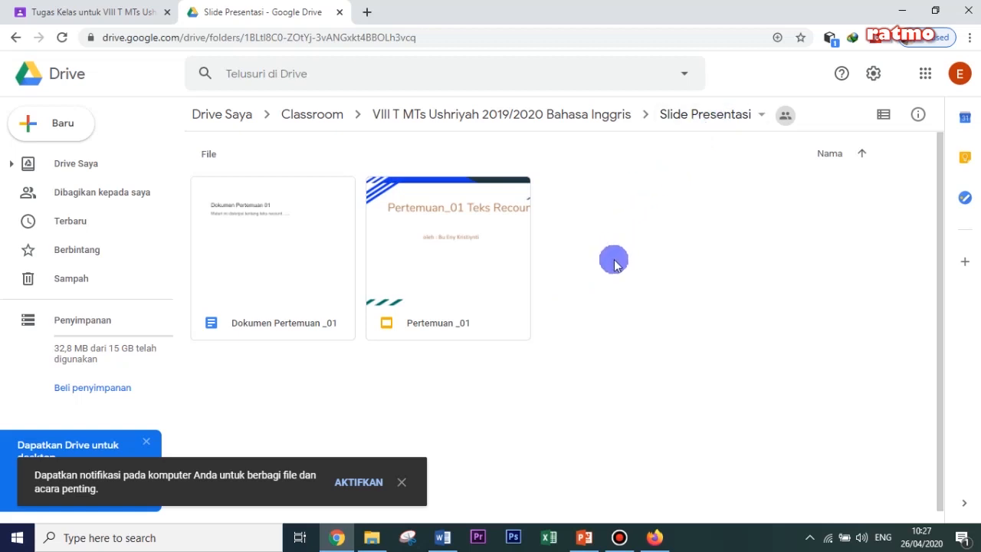
pyautogui.click(684, 115)
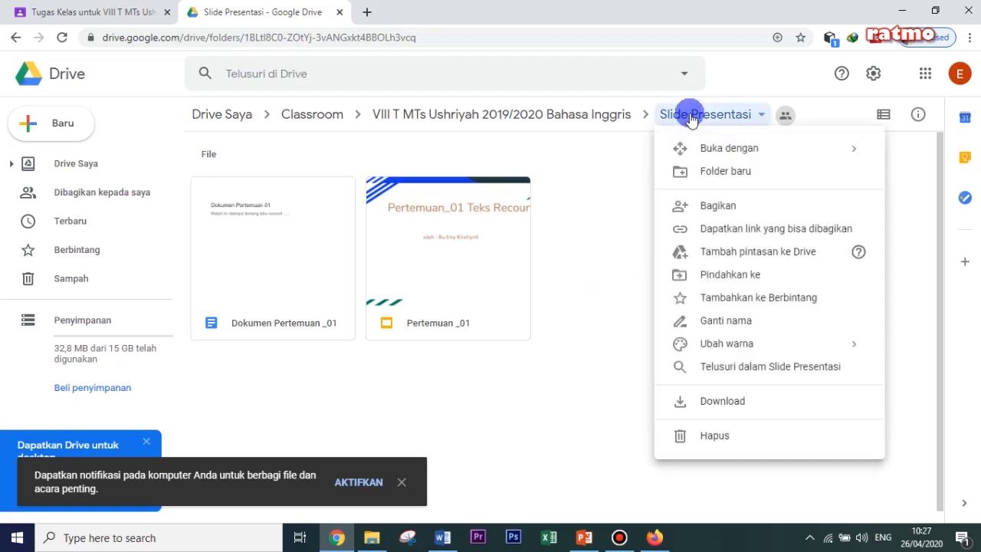
pyautogui.click(580, 291)
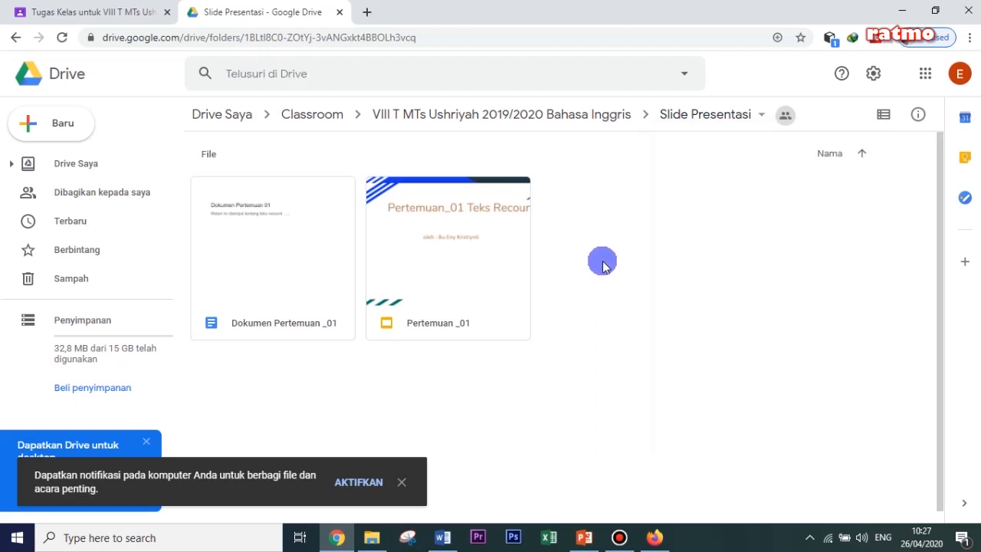
pyautogui.rightClick(606, 208)
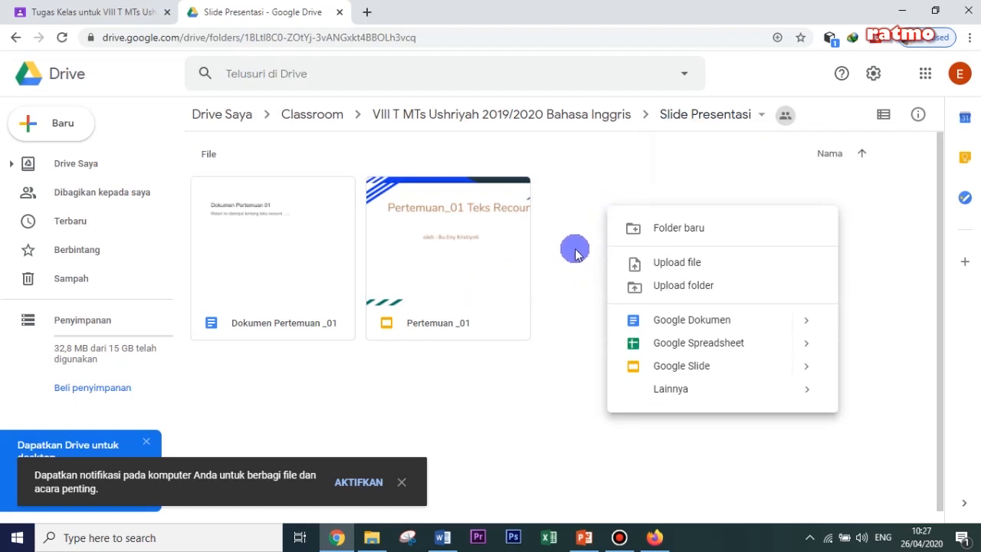
pyautogui.click(688, 227)
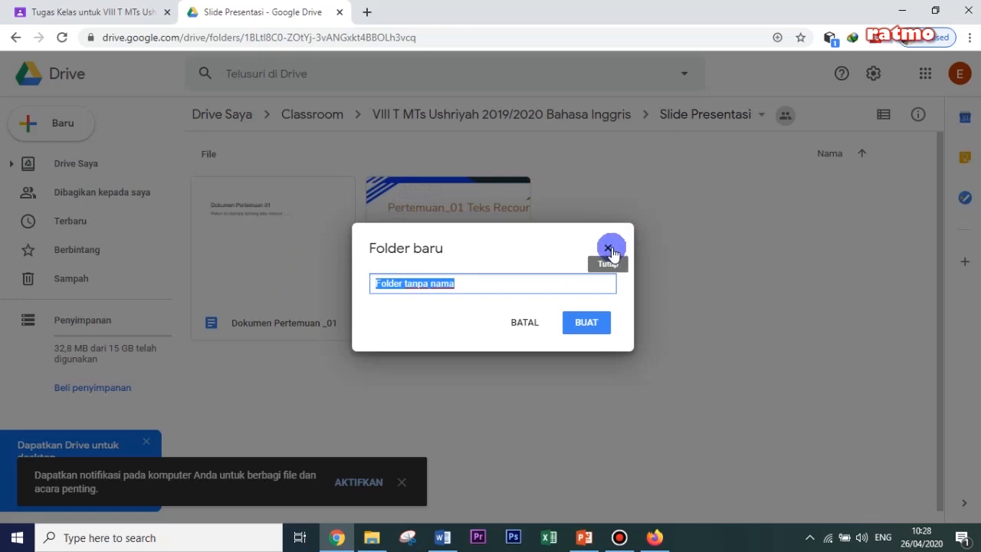
pyautogui.click(529, 325)
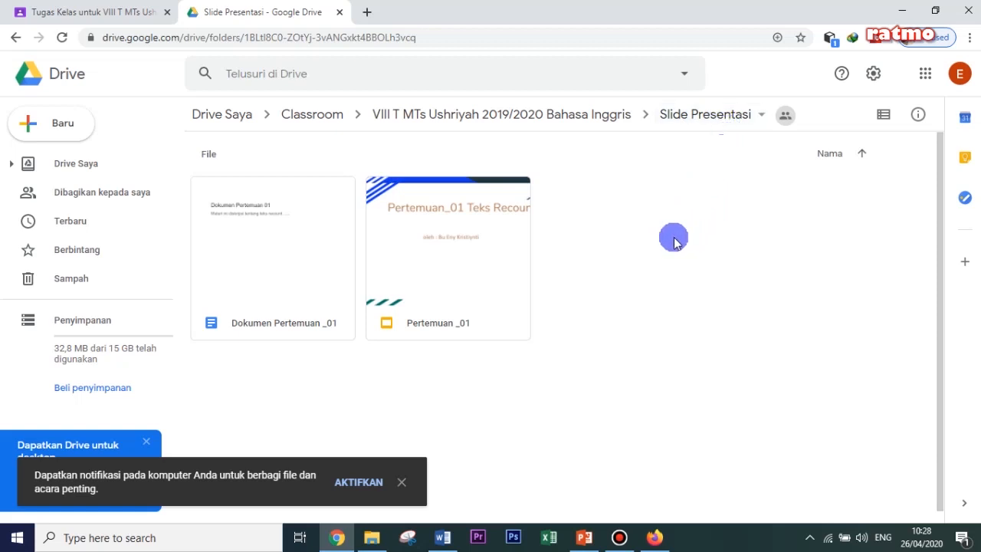
# - Create a new Google Slides presentation in the Slide Presentasi folder, sharing it with the folder's permissions
pyautogui.rightClick(609, 222)
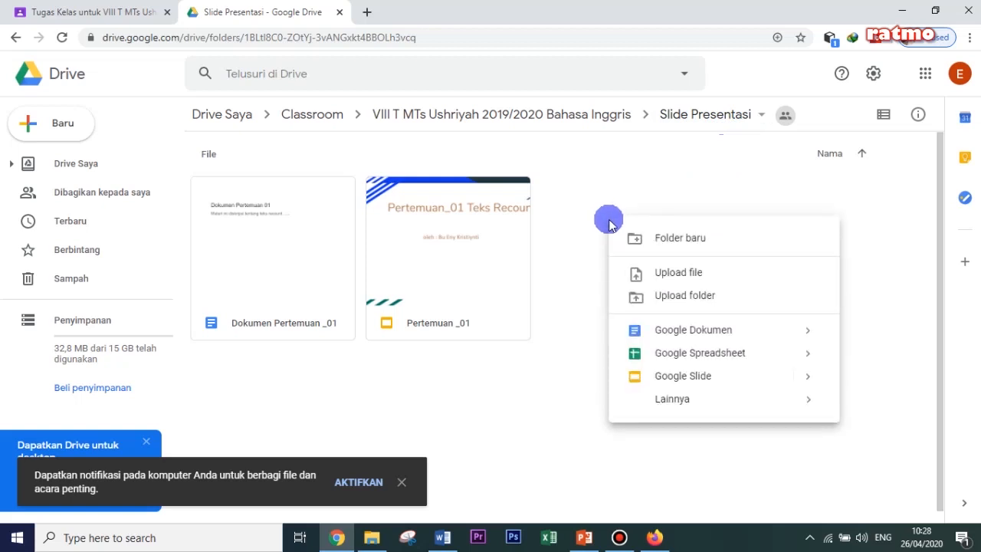
pyautogui.click(689, 379)
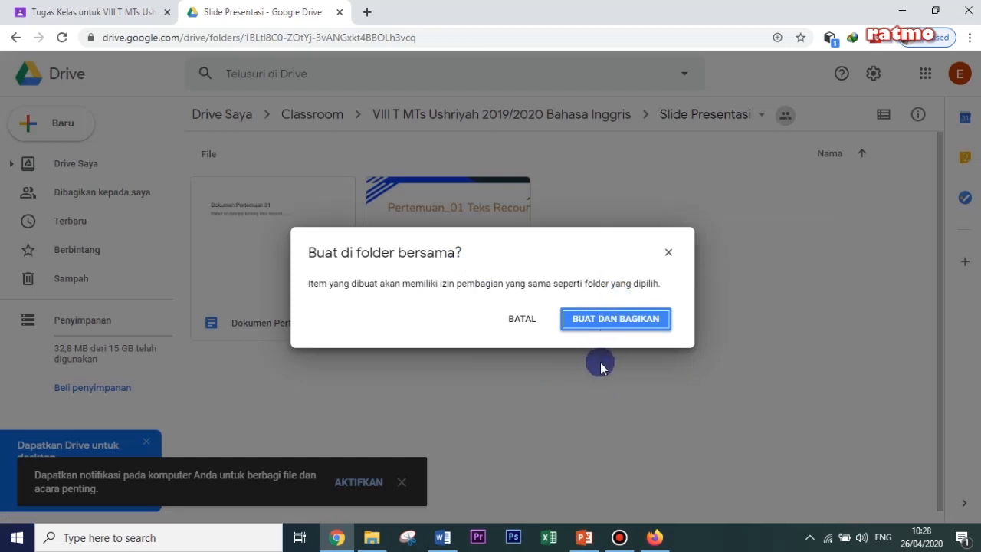
pyautogui.click(614, 320)
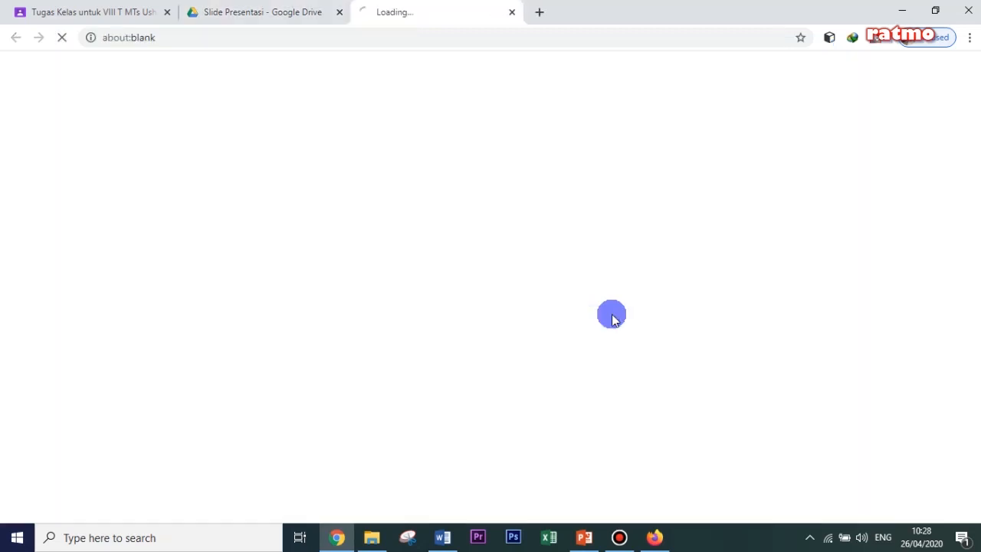
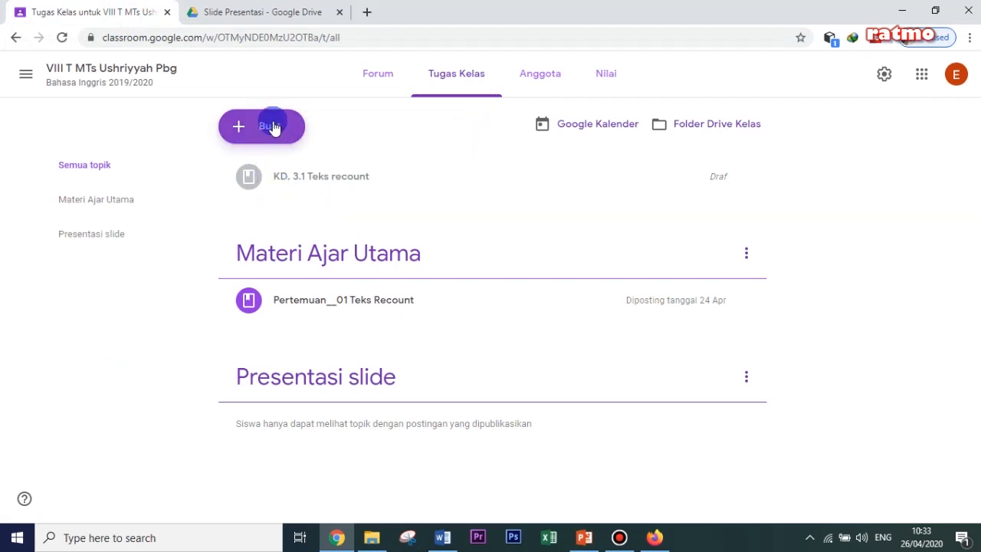
# - Add a topic named "Materi Utama" to the class's Tugas Kelas page
pyautogui.click(274, 128)
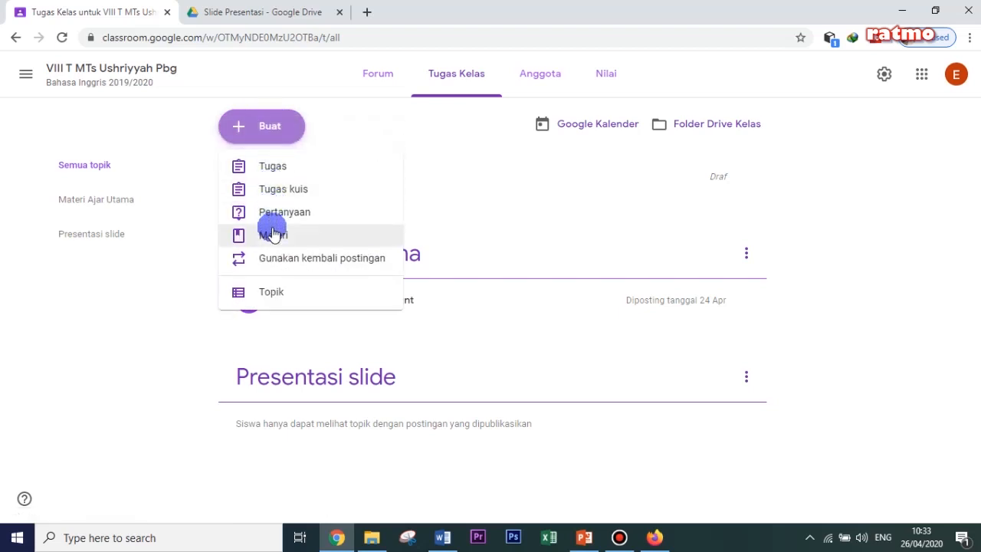
pyautogui.click(266, 295)
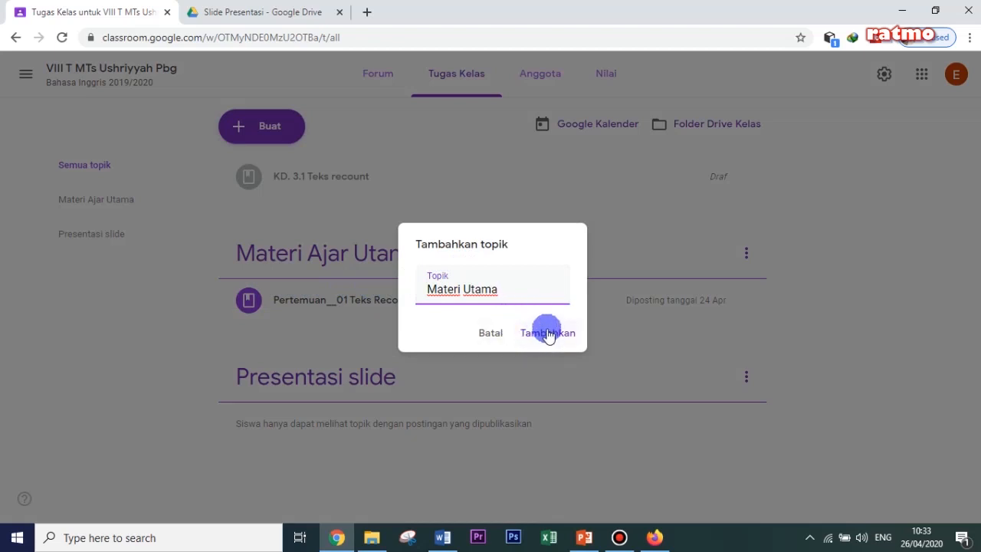
pyautogui.click(548, 334)
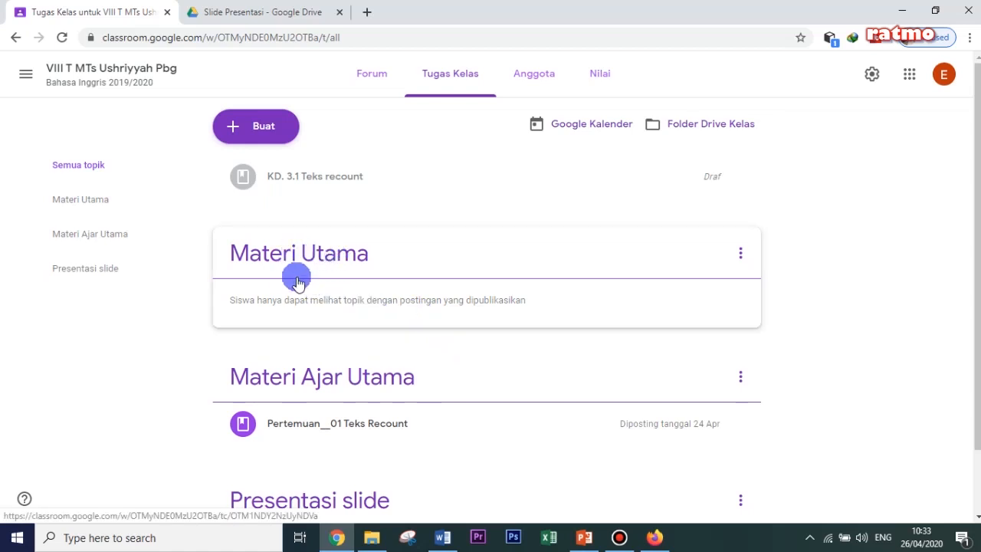
pyautogui.scroll(-1, 333, 317)
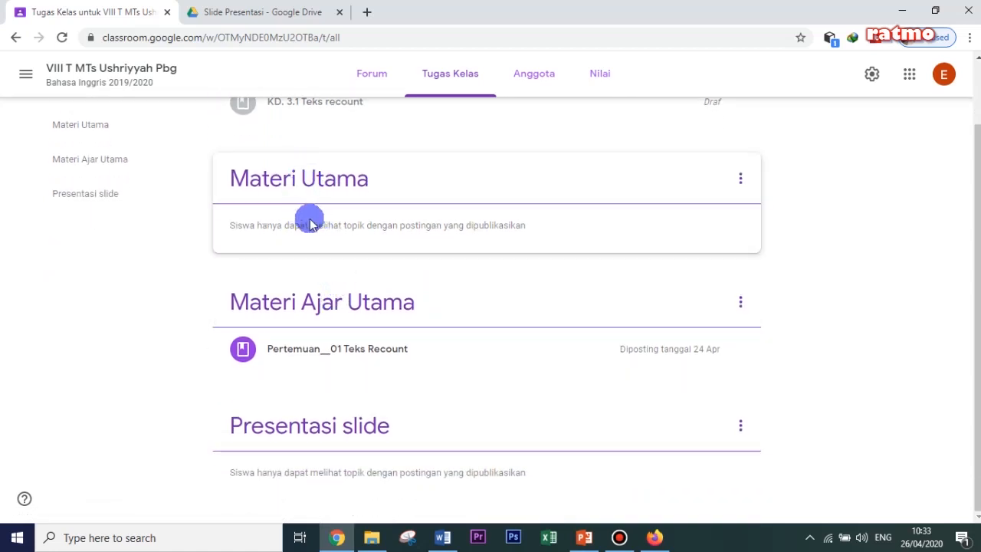
pyautogui.scroll(1, 320, 222)
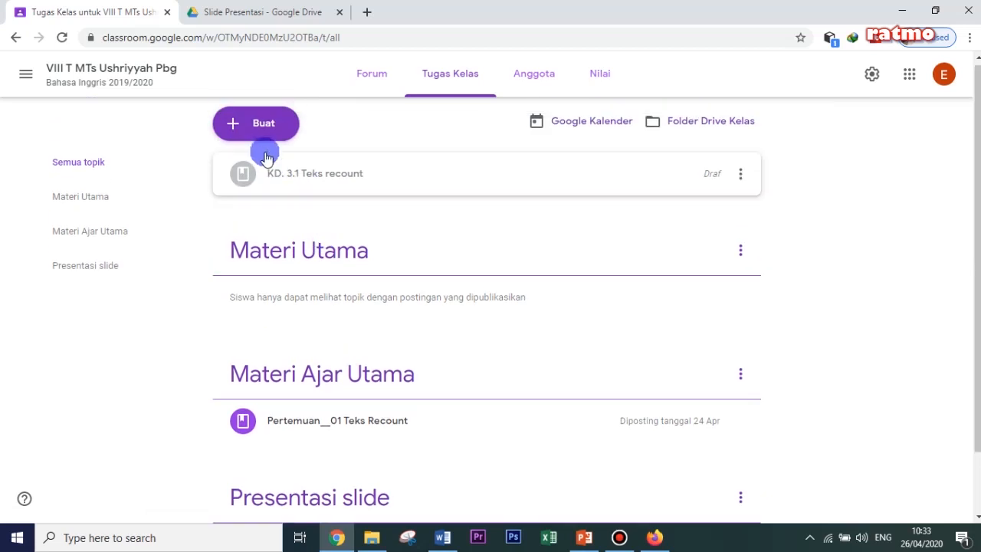
# - Create a Materi post titled "Pertemuan_01 Teks reycount" with the description "Kerjakan soal ujian online ini secara mandiri"
pyautogui.click(262, 124)
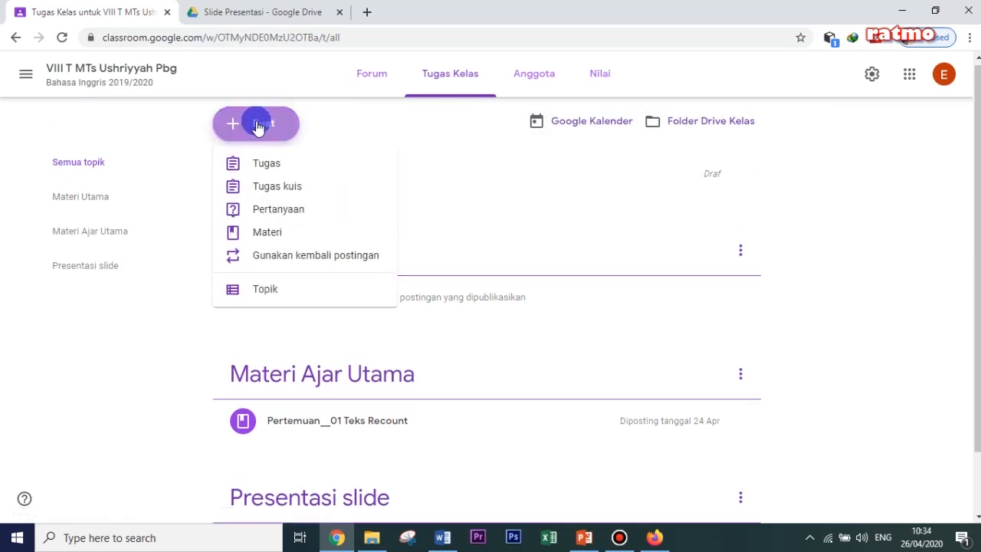
pyautogui.click(259, 233)
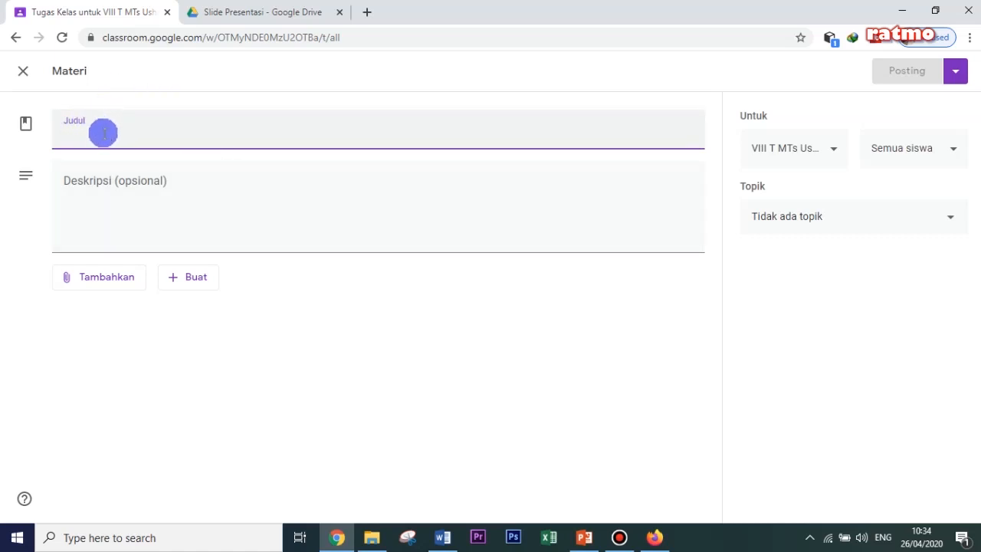
pyautogui.write('Pertemuan_01')
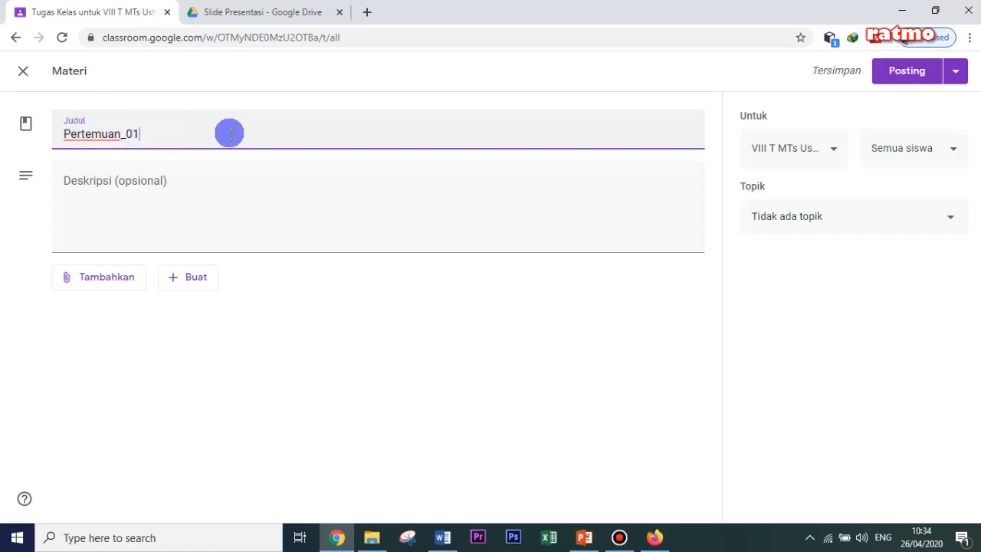
pyautogui.write('Teks reycount')
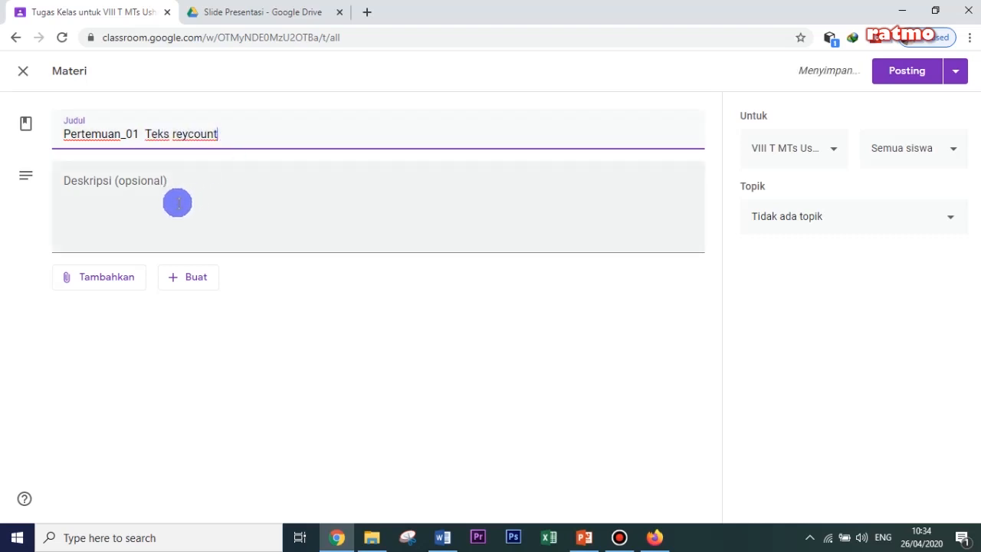
pyautogui.click(131, 201)
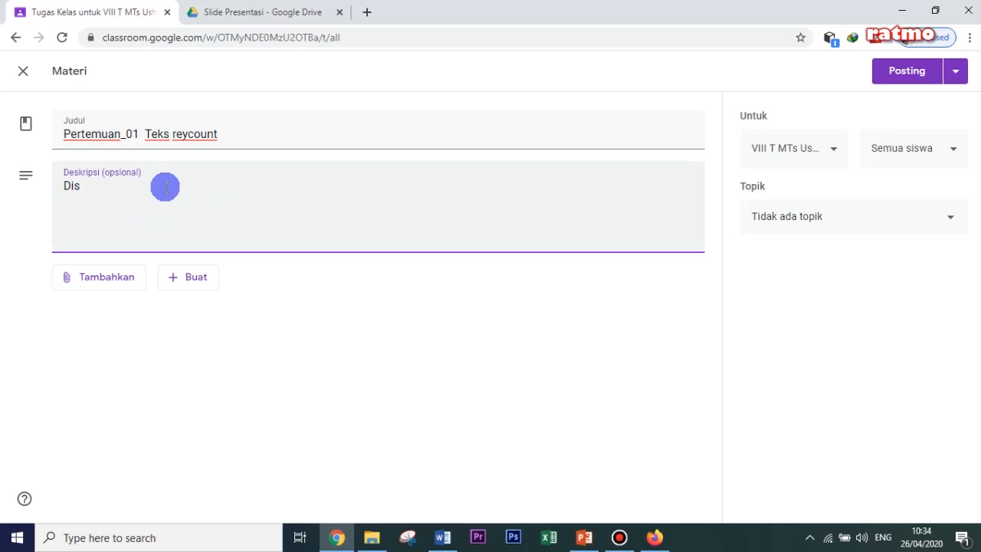
pyautogui.write('Diskripsi singkat....')
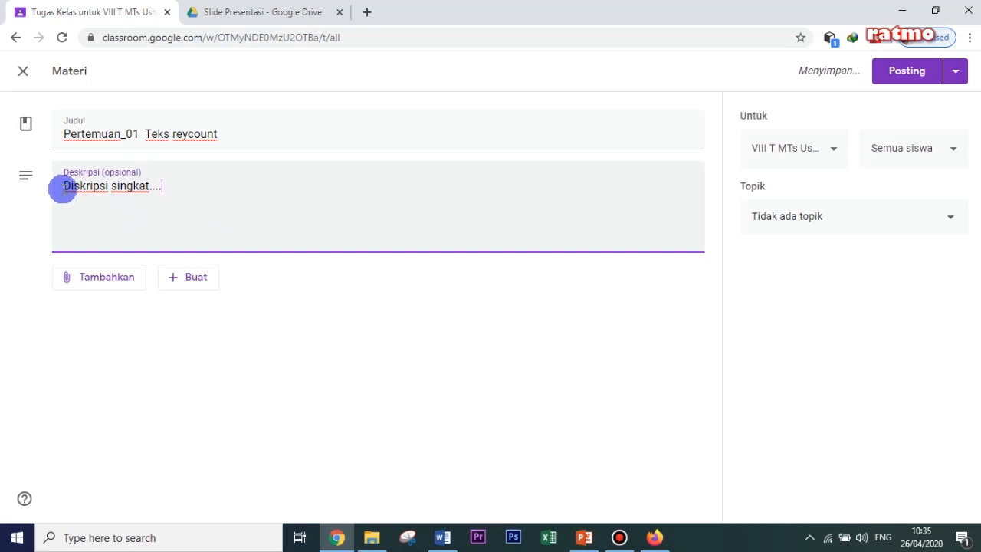
pyautogui.moveTo(63, 188); pyautogui.dragTo(177, 210)
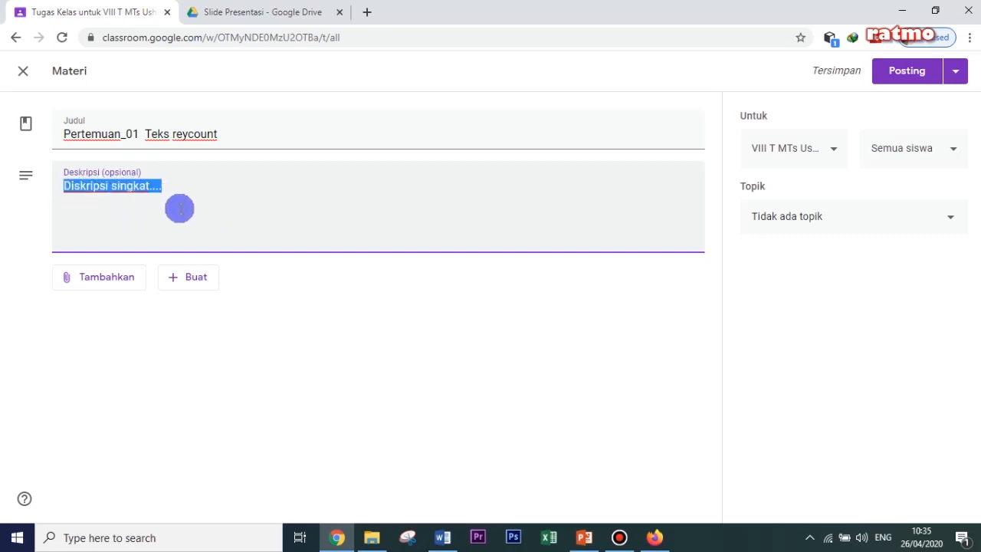
pyautogui.write('Kerjakan soal ujian online ini secara mandiri')
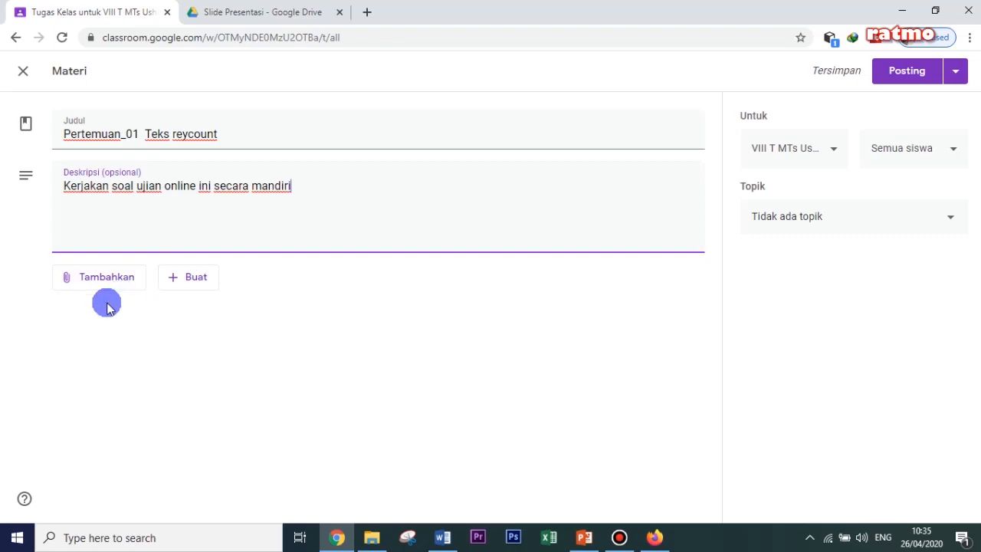
# - Attach the Pertemuan_01 presentation from Google Drive's Classroom > VIII T MTs Ushriyah 2019/2020 Bahasa Inggris > Slide Presentasi folder to the material
pyautogui.click(104, 279)
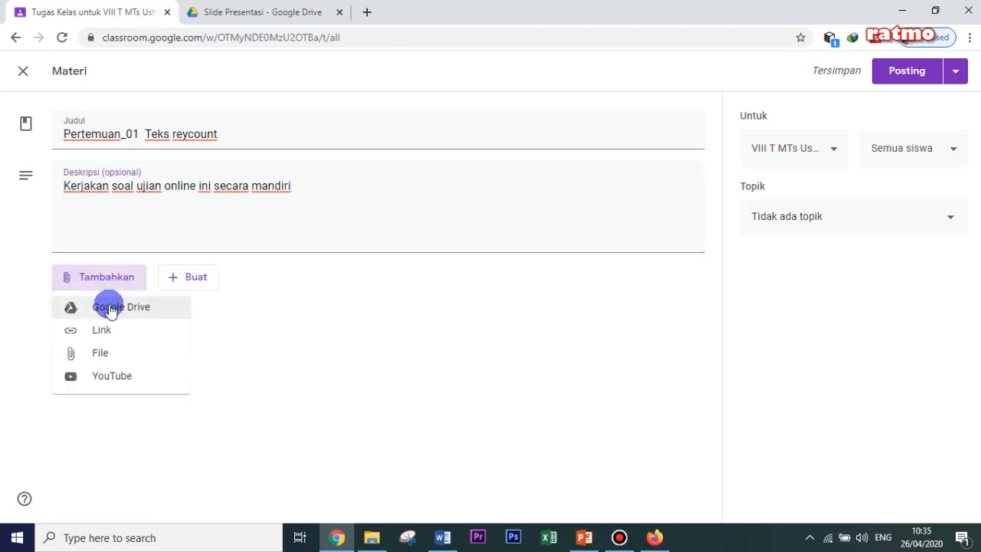
pyautogui.click(109, 310)
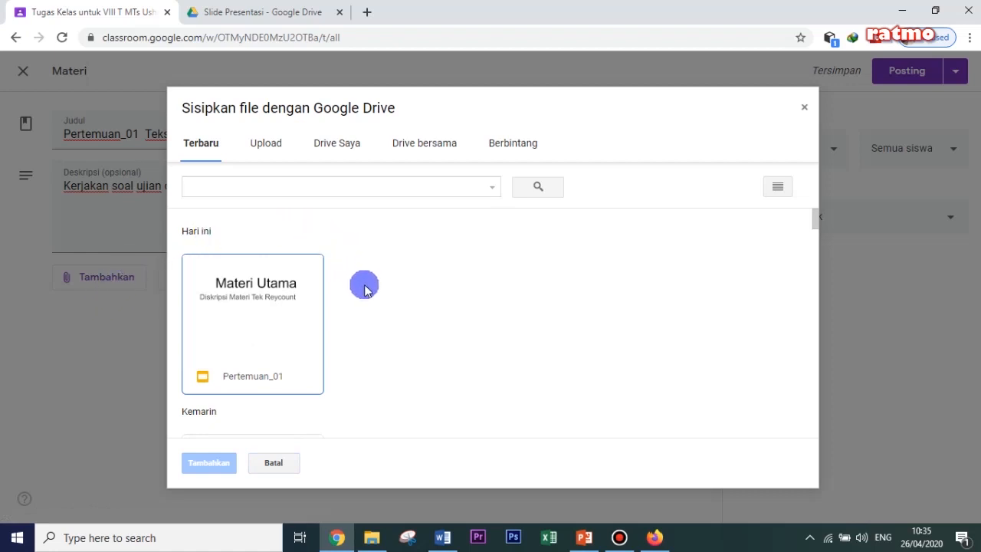
pyautogui.click(268, 328)
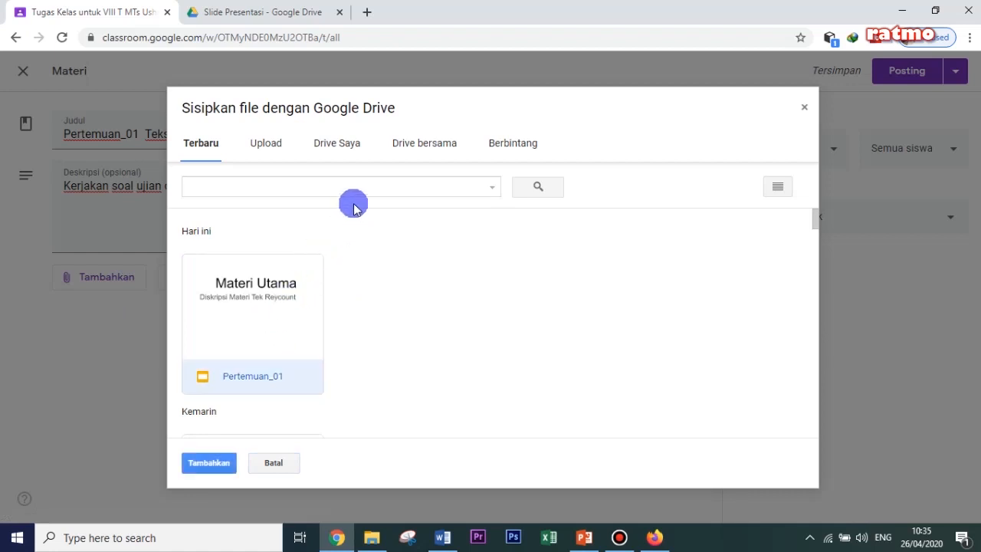
pyautogui.click(339, 150)
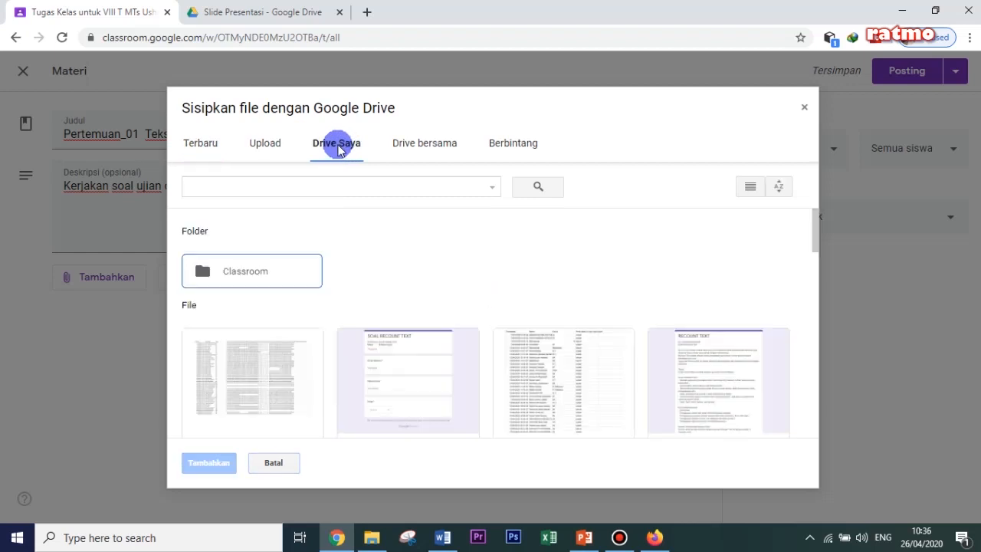
pyautogui.doubleClick(285, 274)
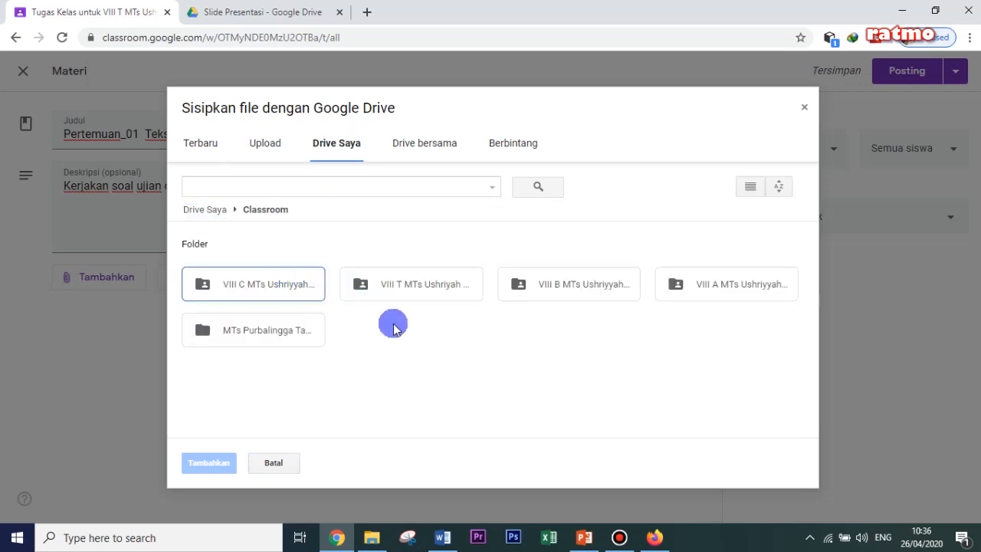
pyautogui.doubleClick(406, 285)
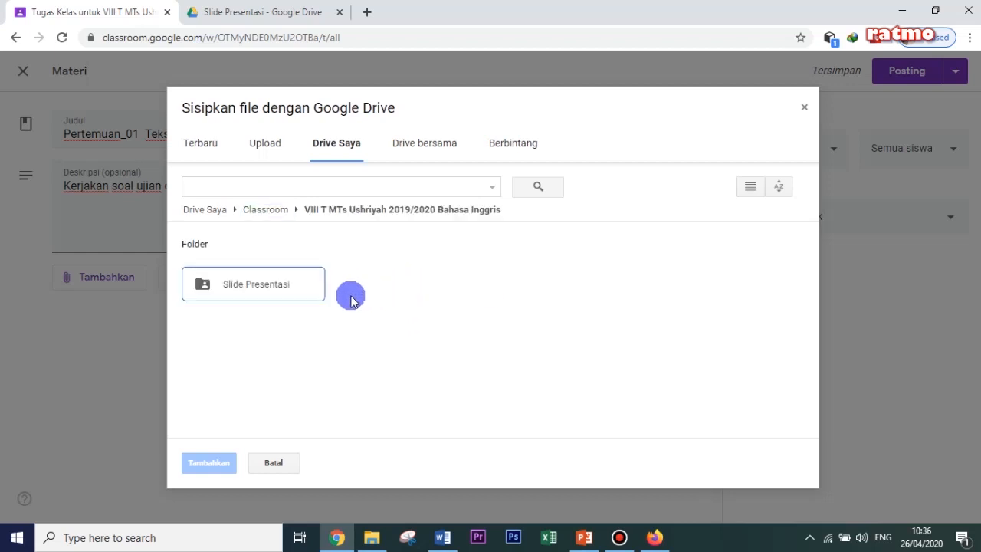
pyautogui.doubleClick(277, 288)
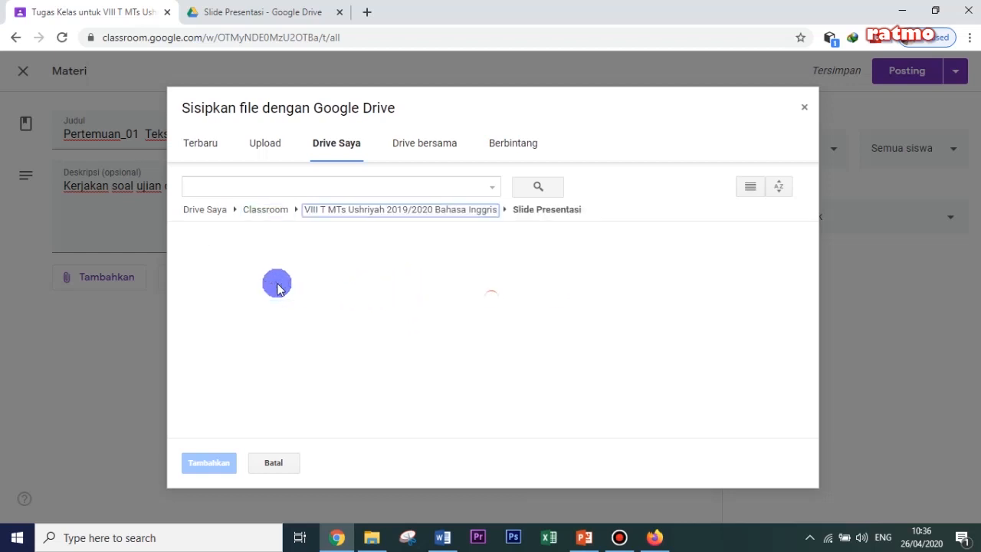
pyautogui.click(276, 286)
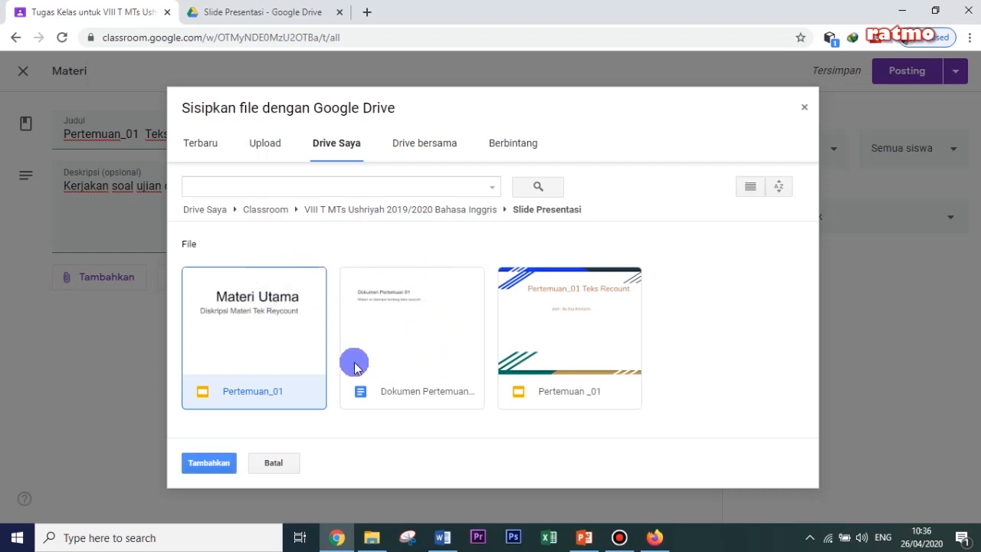
pyautogui.click(252, 354)
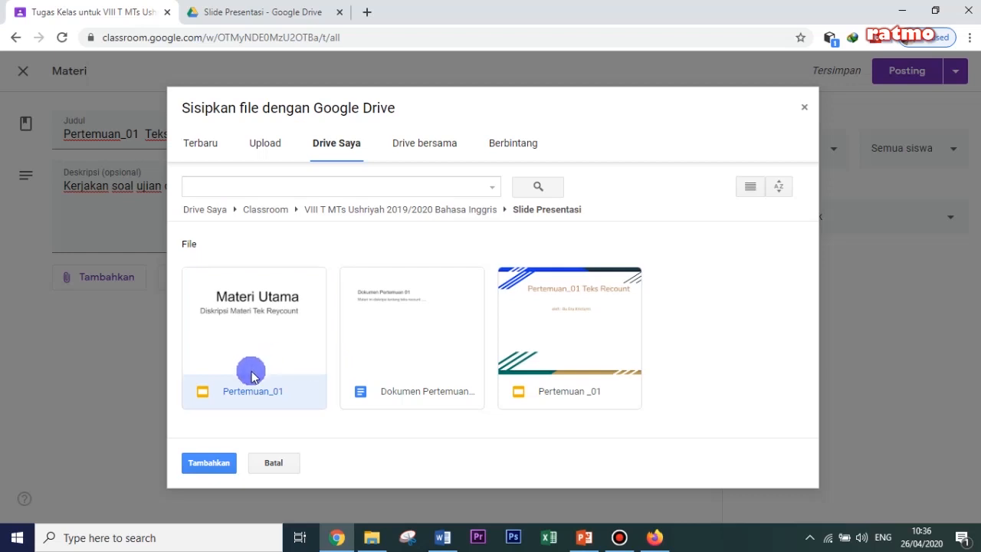
pyautogui.click(209, 460)
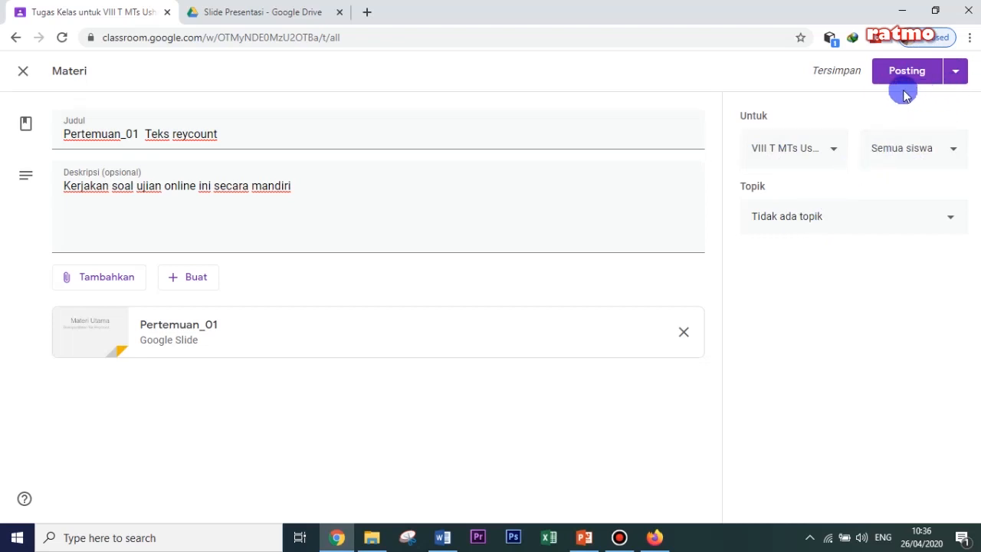
# - Check the material's publishing options and post it to the class immediately
pyautogui.click(956, 75)
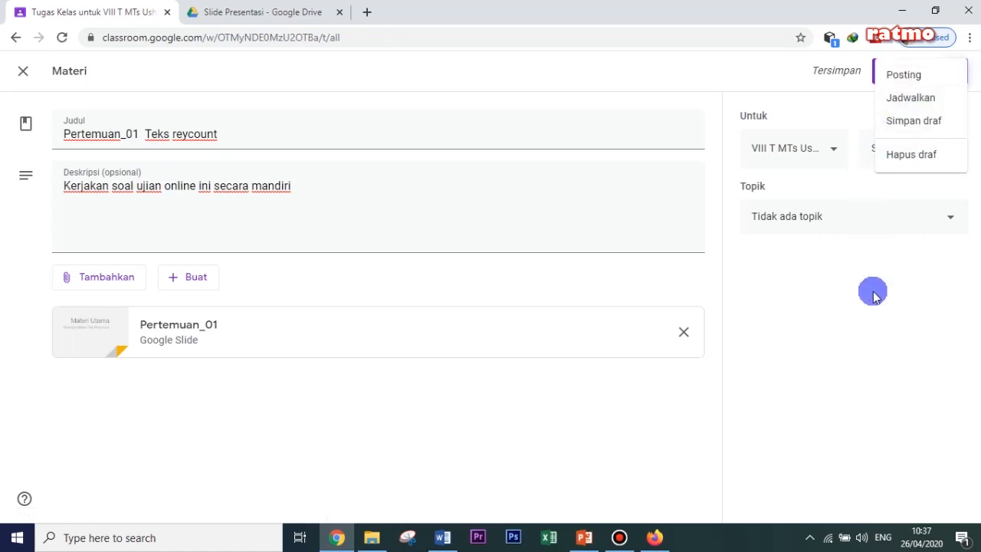
pyautogui.click(836, 289)
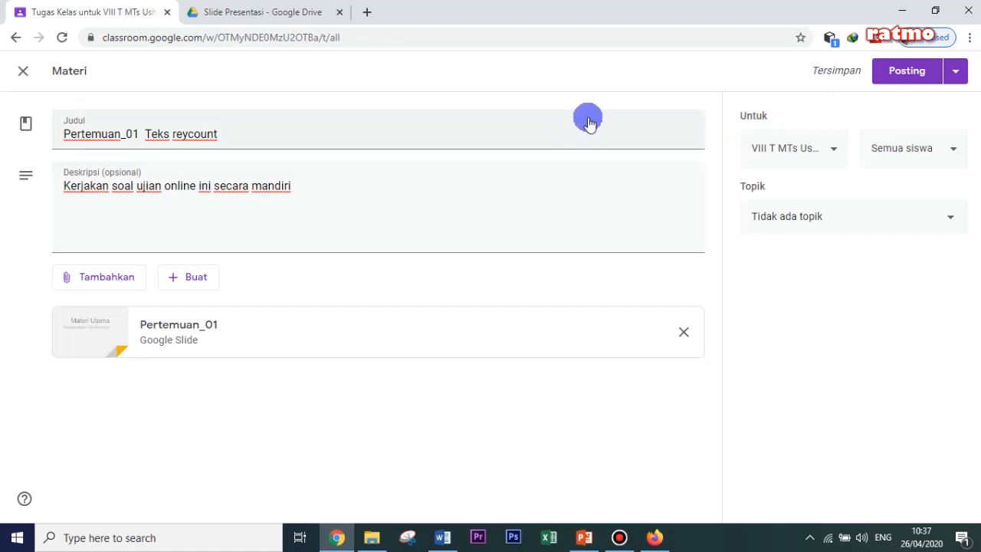
pyautogui.click(905, 75)
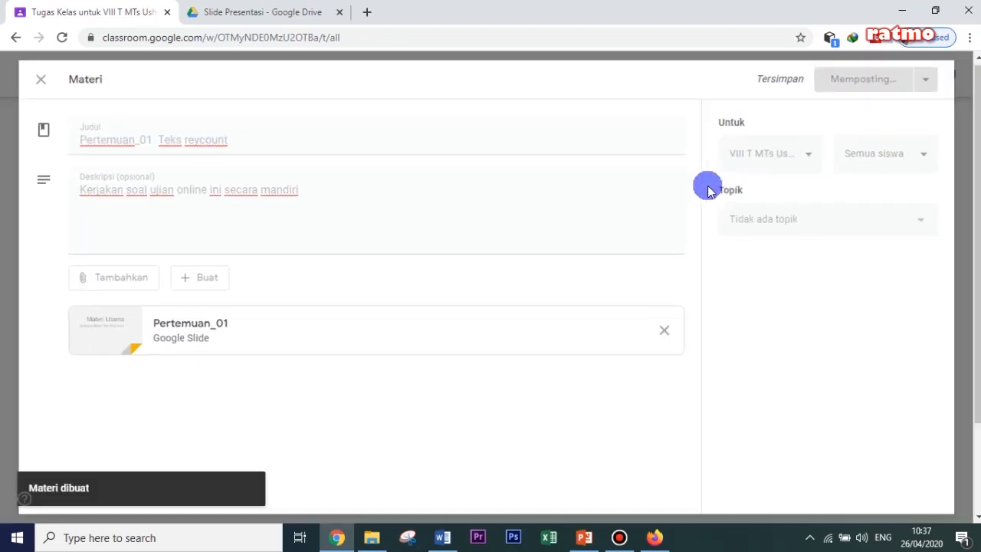
# - Expand the Pertemuan__01 Teks Recount material under Materi Ajar Utama to view its description and attachments
pyautogui.scroll(-2, 602, 201)
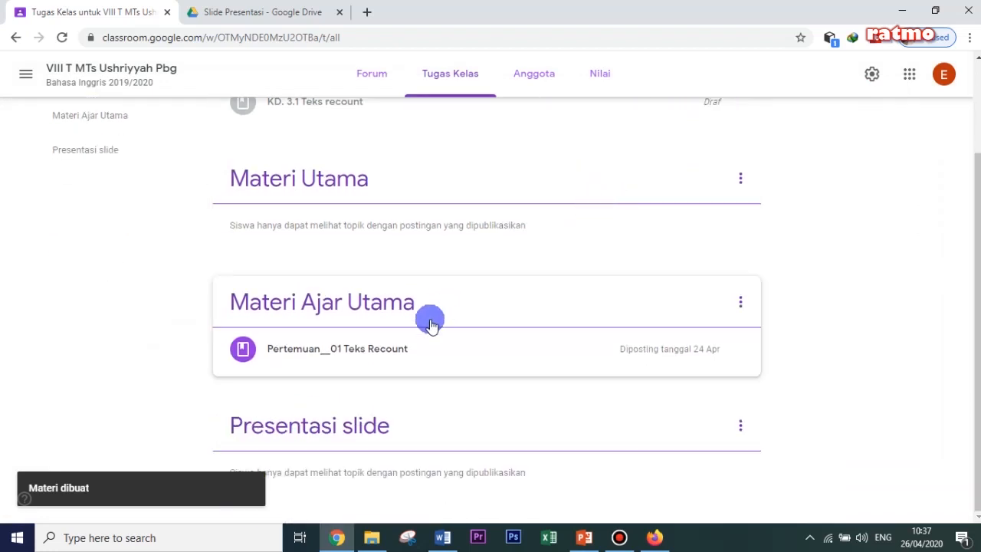
pyautogui.click(331, 354)
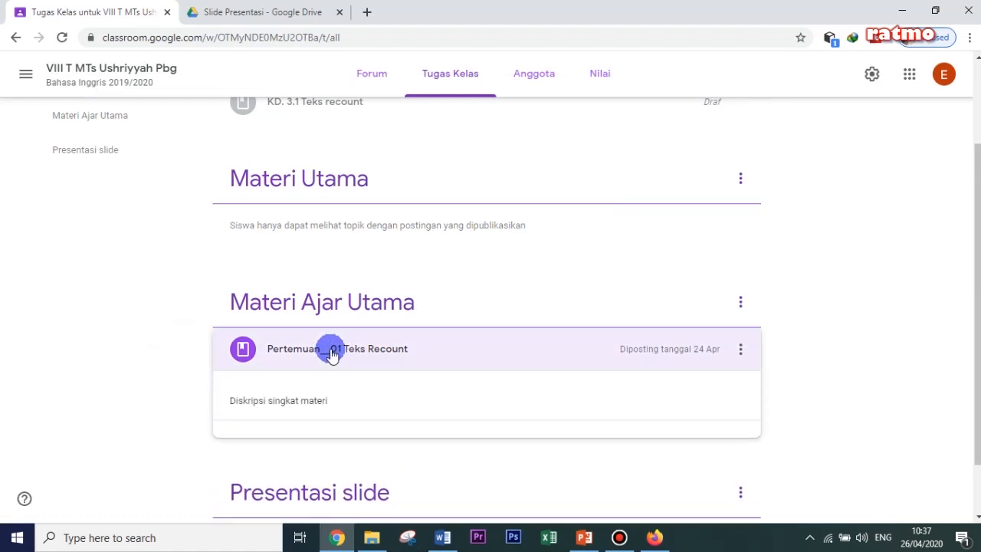
pyautogui.scroll(-1, 405, 345)
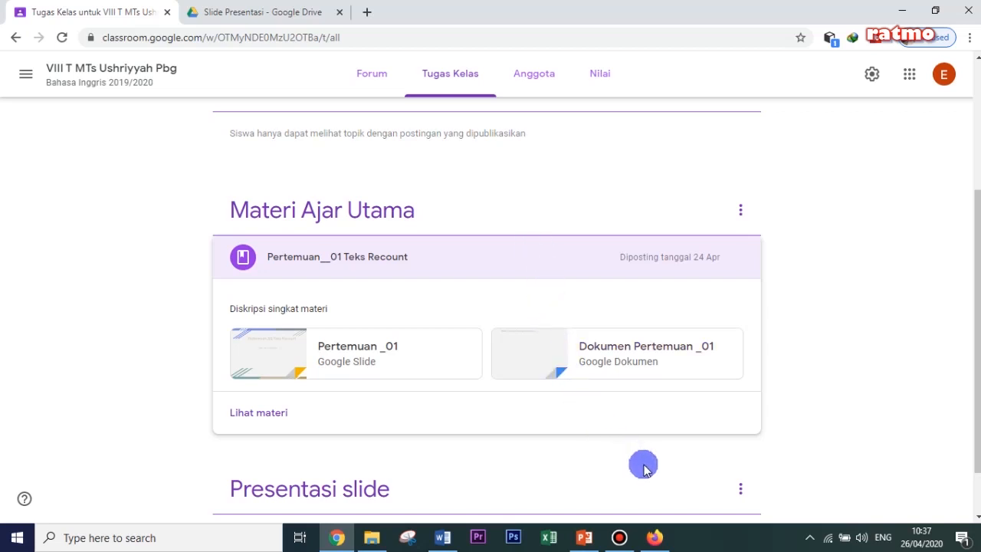
# - Switch to the student account in Firefox, load the updated class Forum, and look through its posts
pyautogui.moveTo(661, 540)
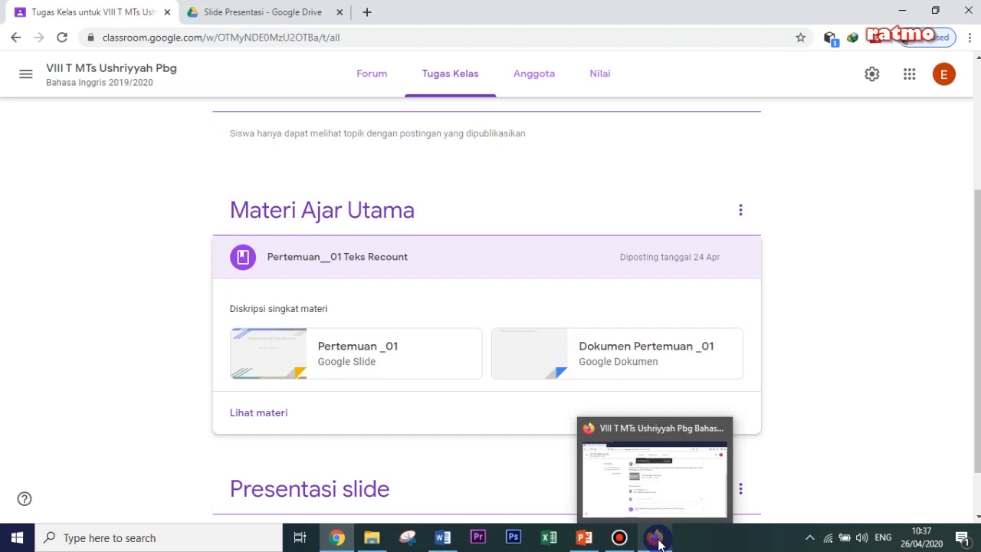
pyautogui.click(658, 539)
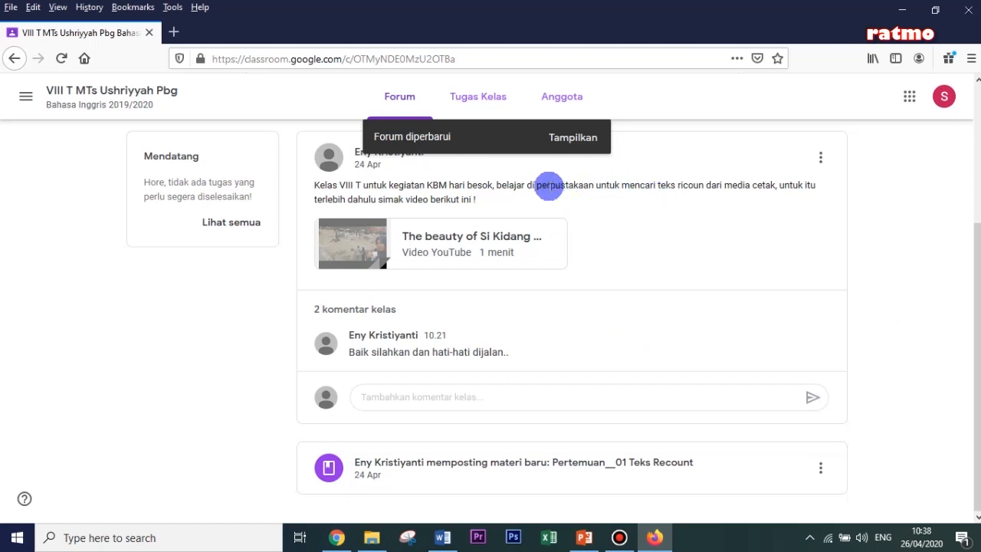
pyautogui.click(573, 140)
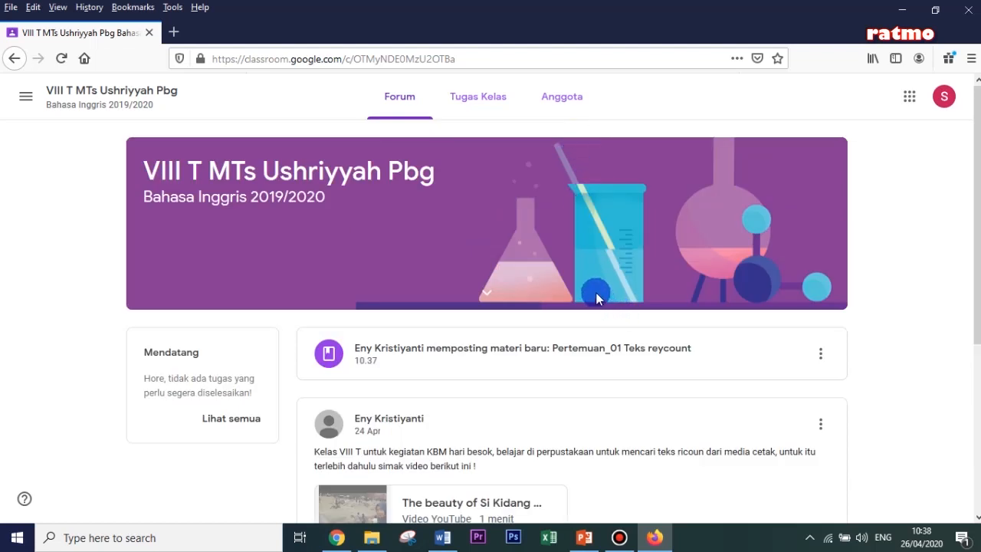
pyautogui.scroll(-3, 596, 292)
pyautogui.scroll(-2, 595, 292)
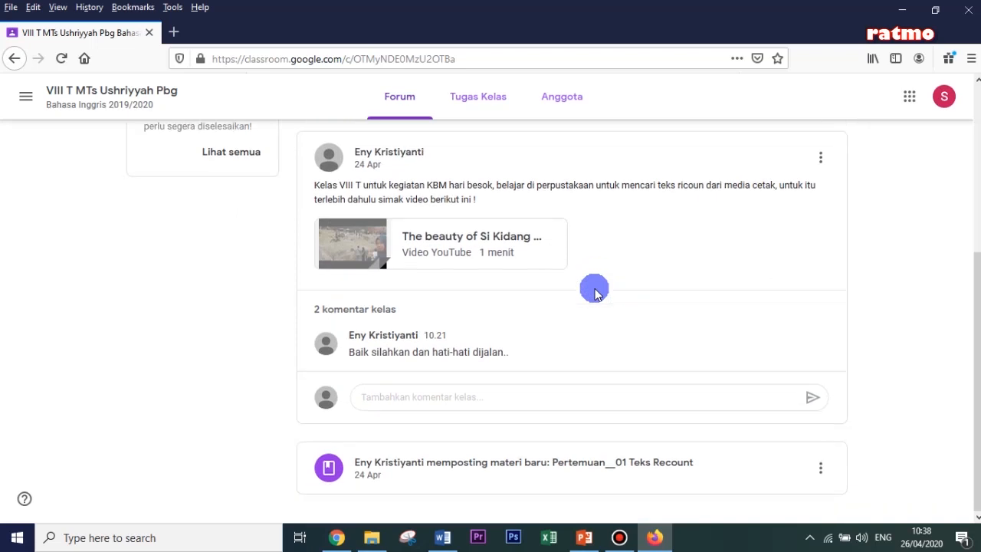
pyautogui.scroll(5, 568, 306)
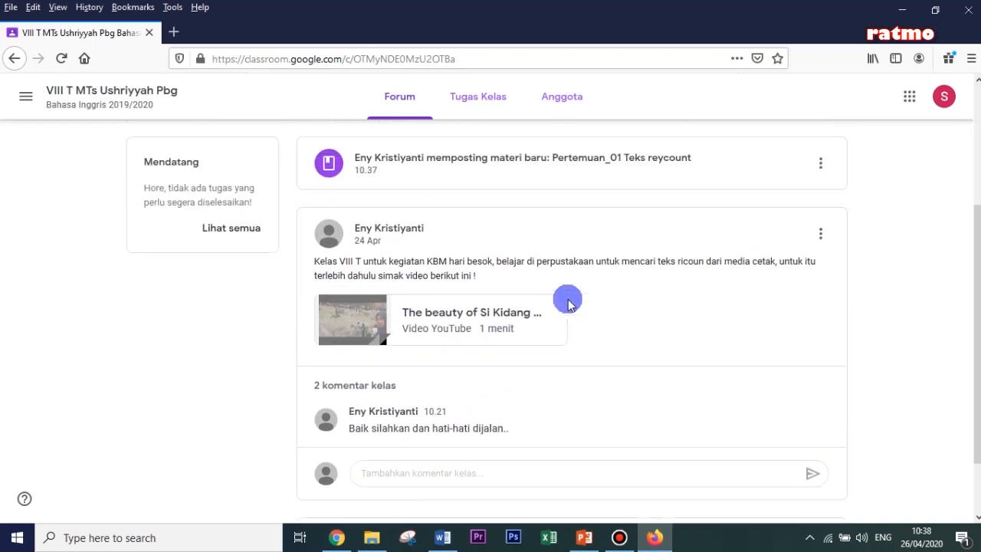
pyautogui.scroll(-1, 564, 310)
pyautogui.scroll(-3, 563, 311)
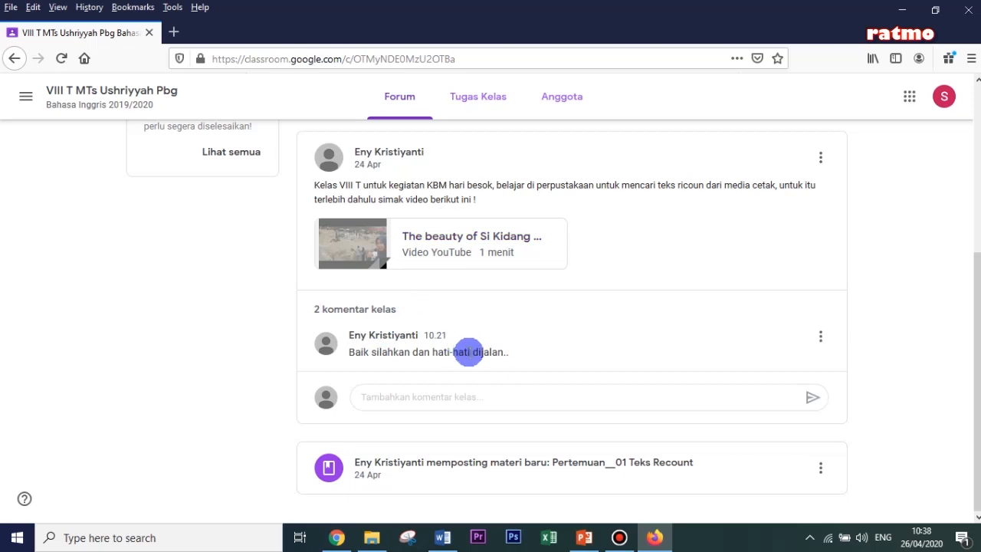
# - From the student's Tugas Kelas page, view the Pertemuan__01 Teks Recount material and open its Pertemuan _01 Google Slides attachment
pyautogui.click(481, 100)
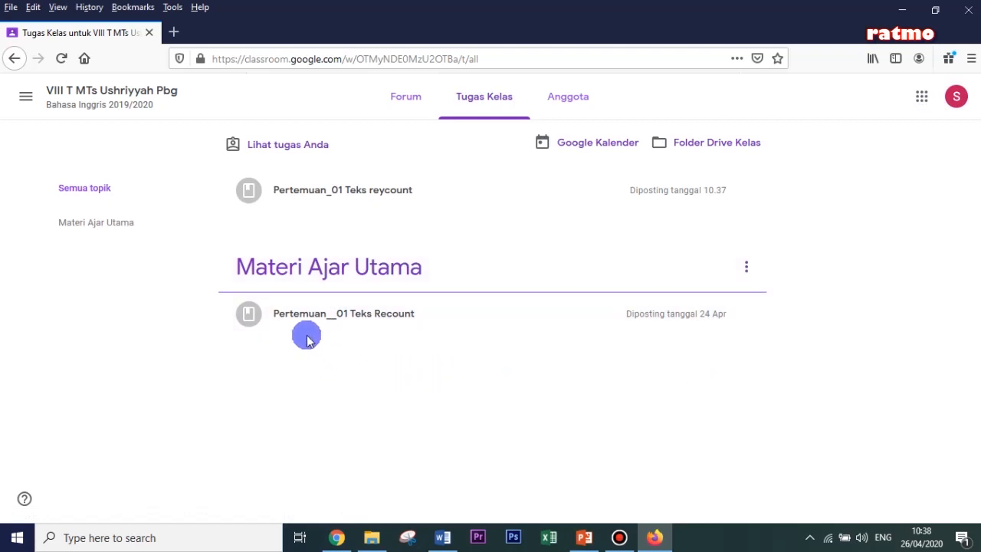
pyautogui.click(328, 316)
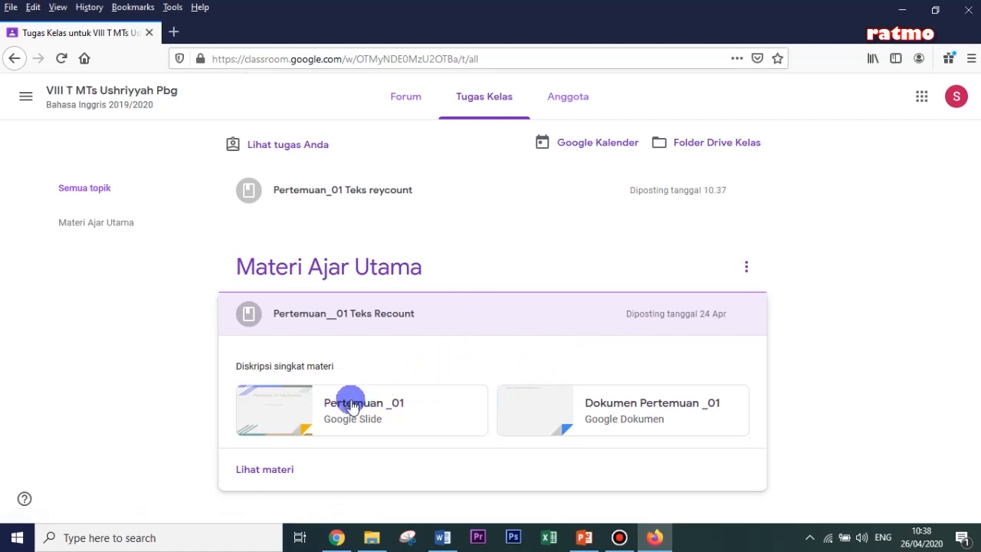
pyautogui.click(276, 471)
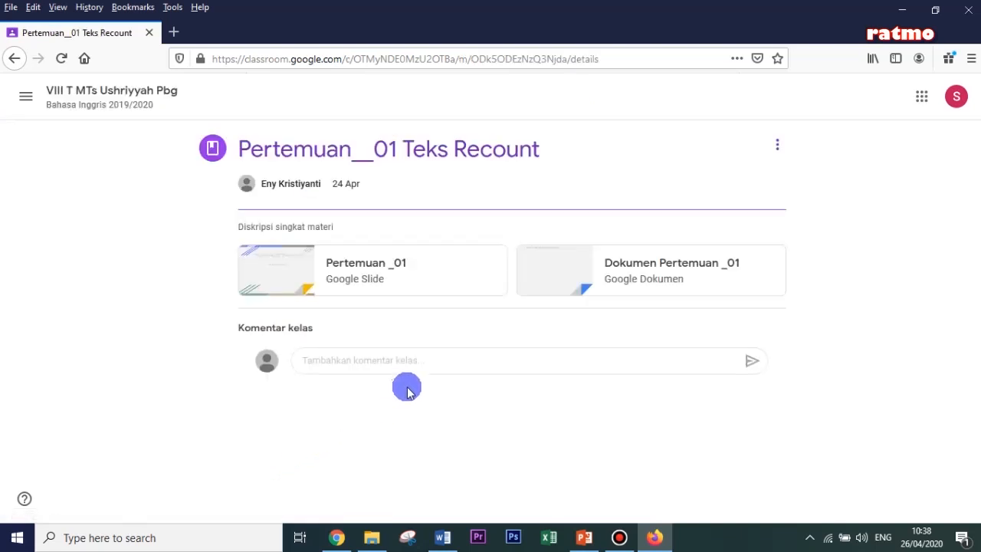
pyautogui.click(367, 279)
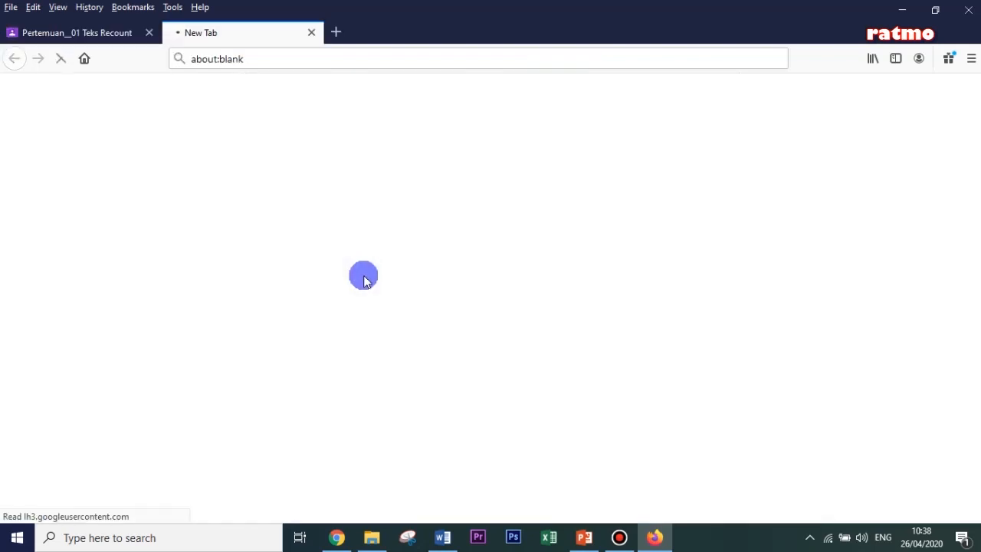
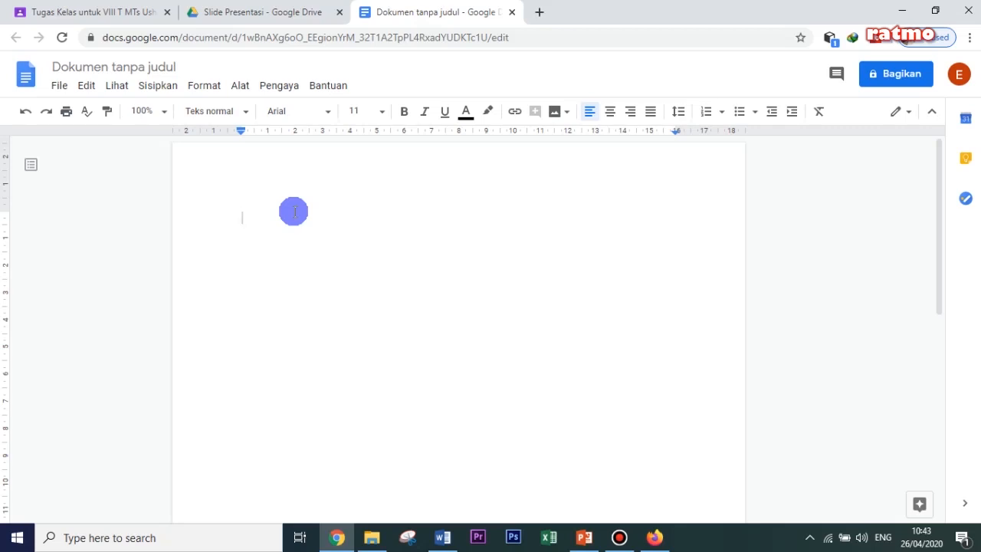
# - Write "Pertemuan _01 Teks Reycount" and, on the line below, "Diskripsi singkat materi….." in the untitled document, and close it
pyautogui.write('Perte')
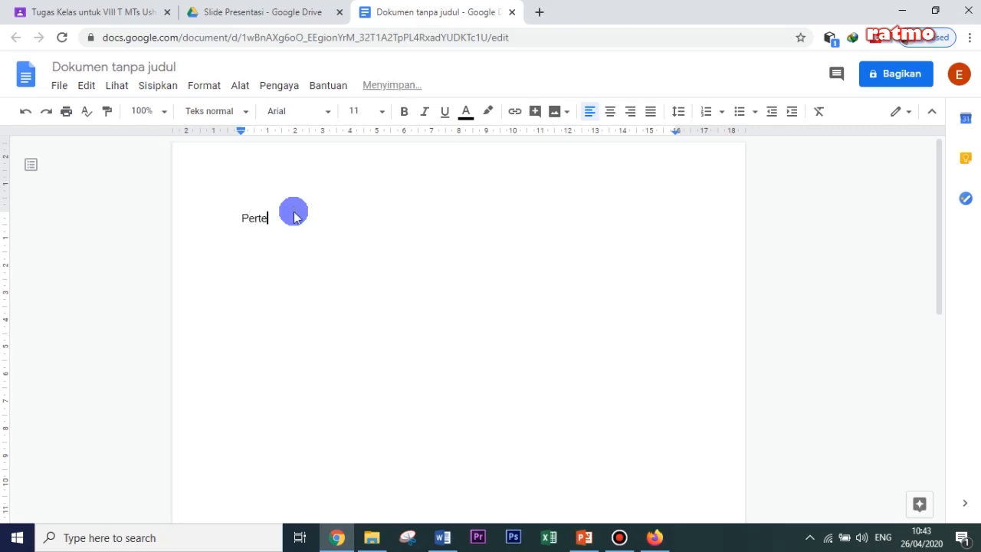
pyautogui.write('muan')
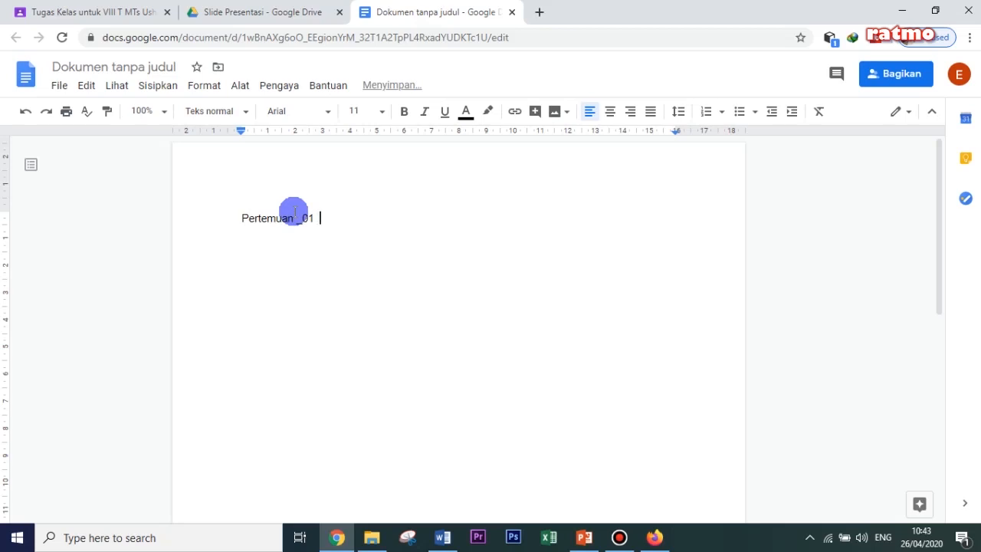
pyautogui.write(' _01 Teks Reycount')
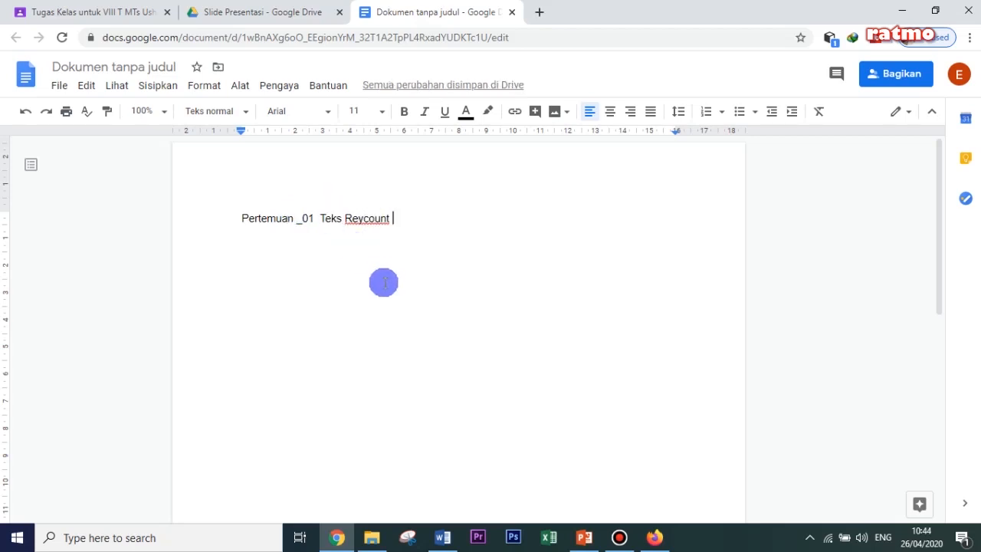
pyautogui.press('Return')
pyautogui.write('Diskripsi singkat materi.....')
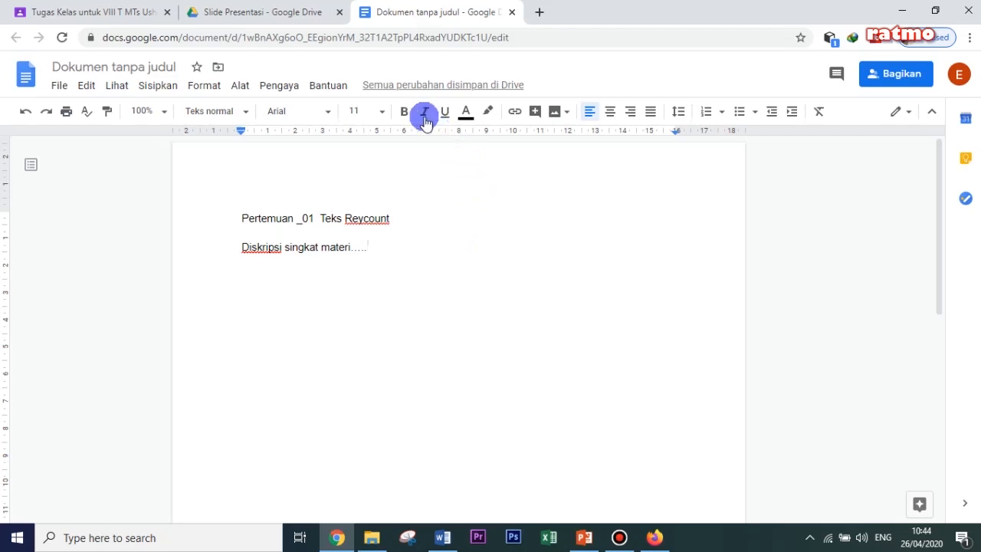
pyautogui.click(511, 14)
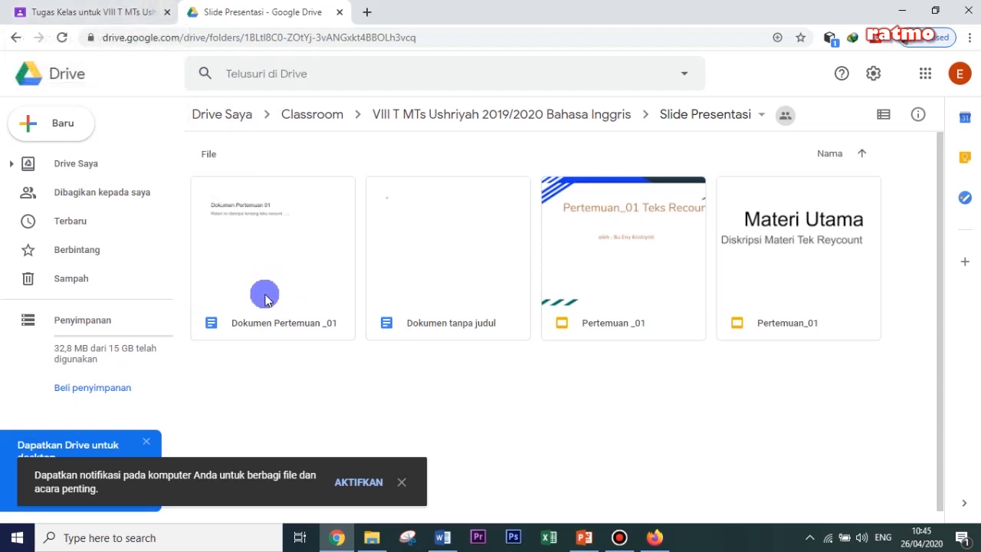
# - Return to the class's Tugas Kelas page and create a topic named Pertemuan-o1
pyautogui.click(111, 13)
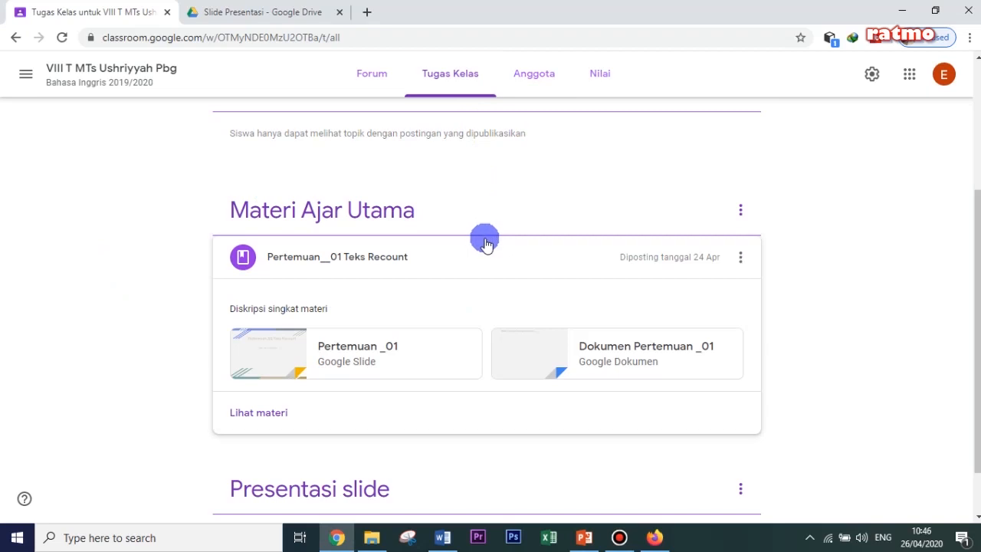
pyautogui.scroll(1, 485, 242)
pyautogui.scroll(2, 485, 242)
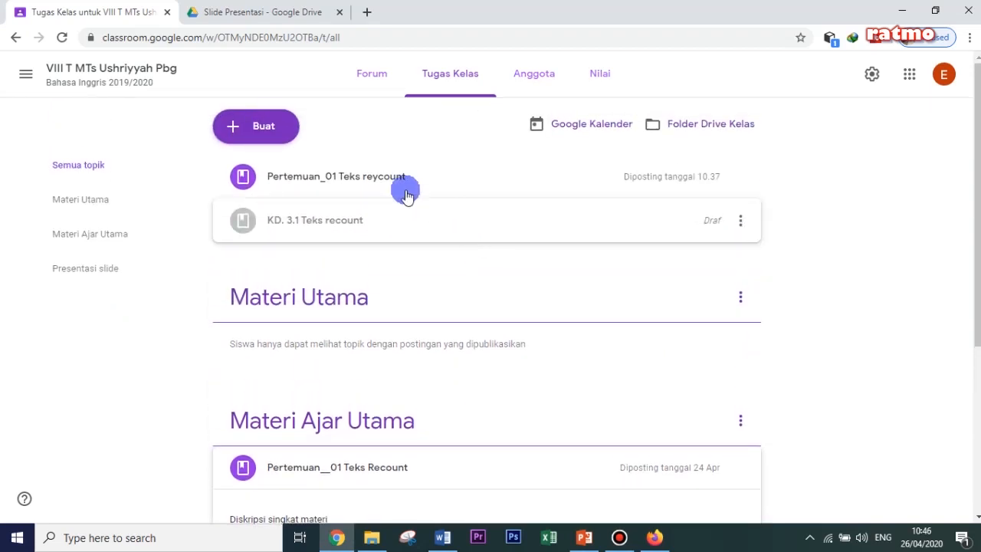
pyautogui.click(263, 128)
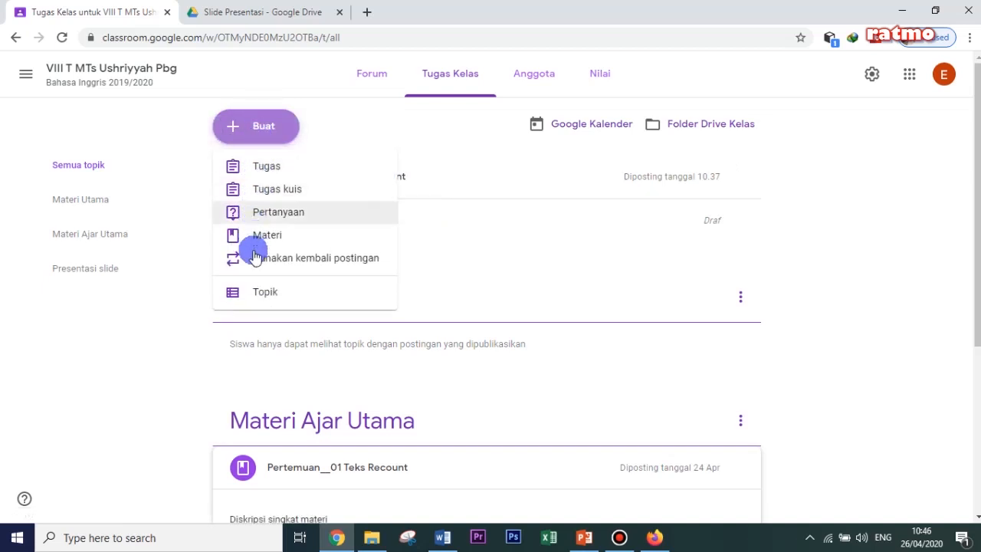
pyautogui.click(266, 295)
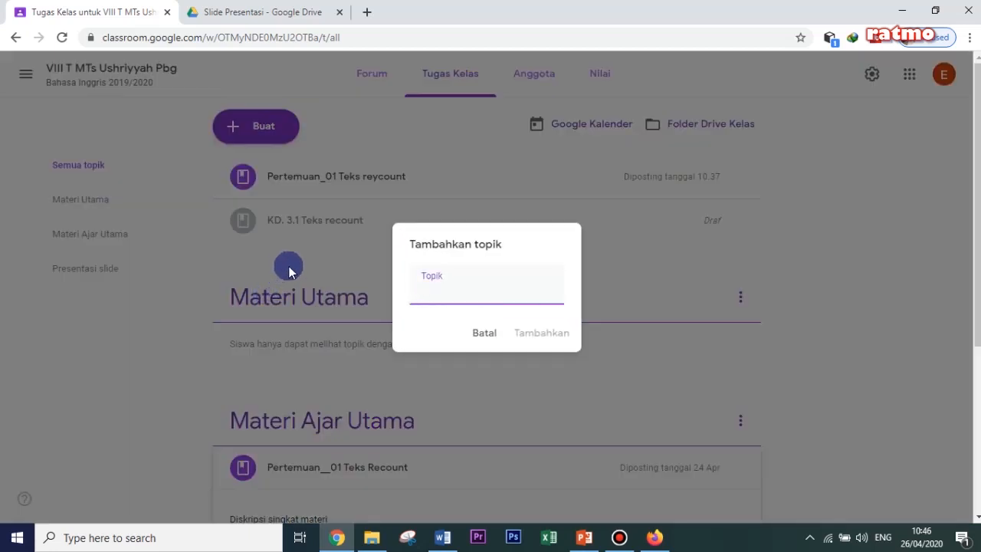
pyautogui.click(350, 274)
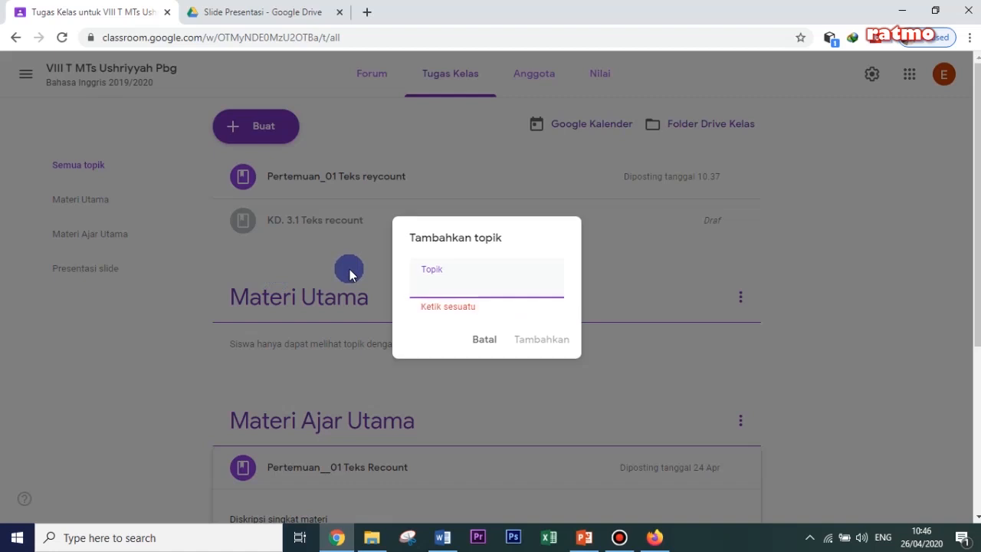
pyautogui.write('Pertemuan')
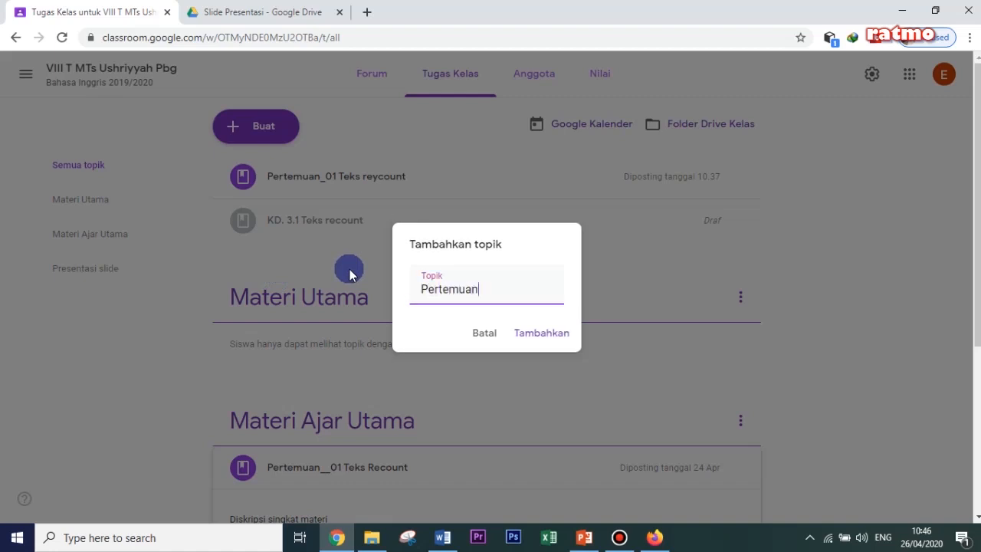
pyautogui.write('-o1')
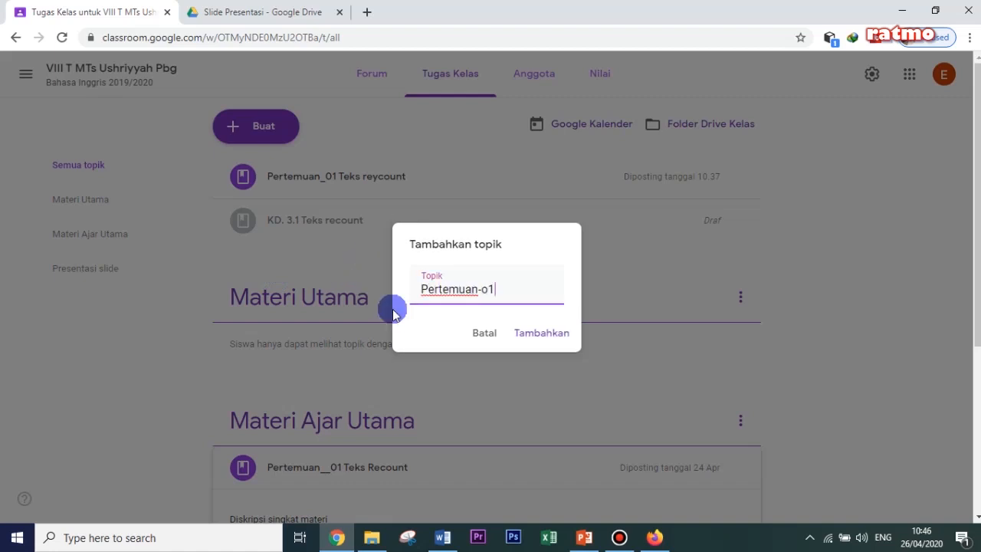
pyautogui.click(528, 332)
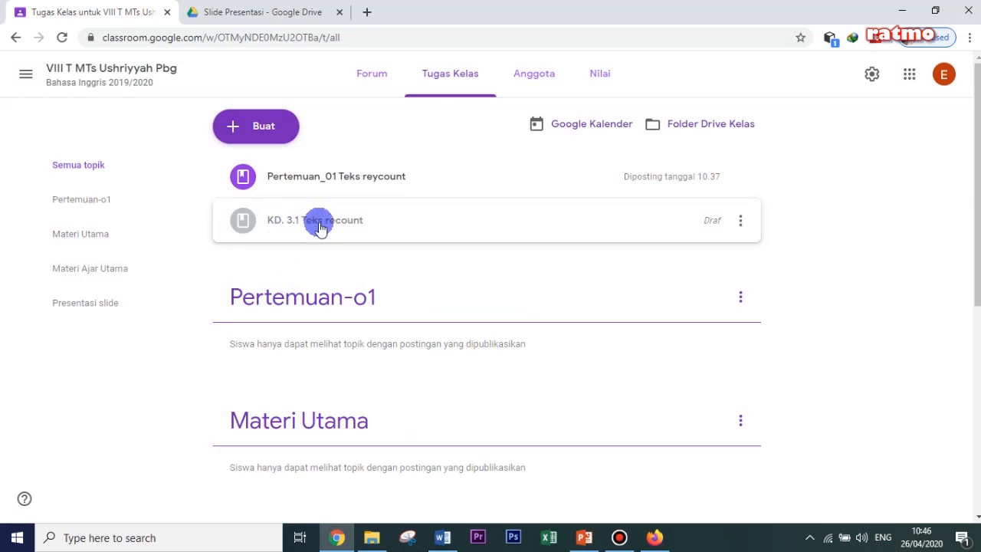
# - Create a new class material titled Pertemuan_01 with the description "Diskripsi singkat"
pyautogui.click(258, 127)
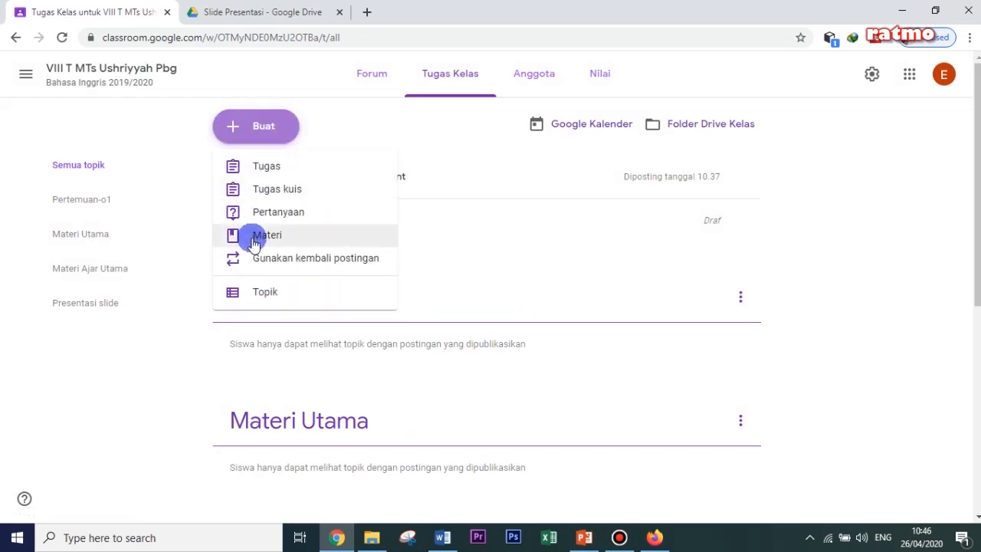
pyautogui.click(265, 237)
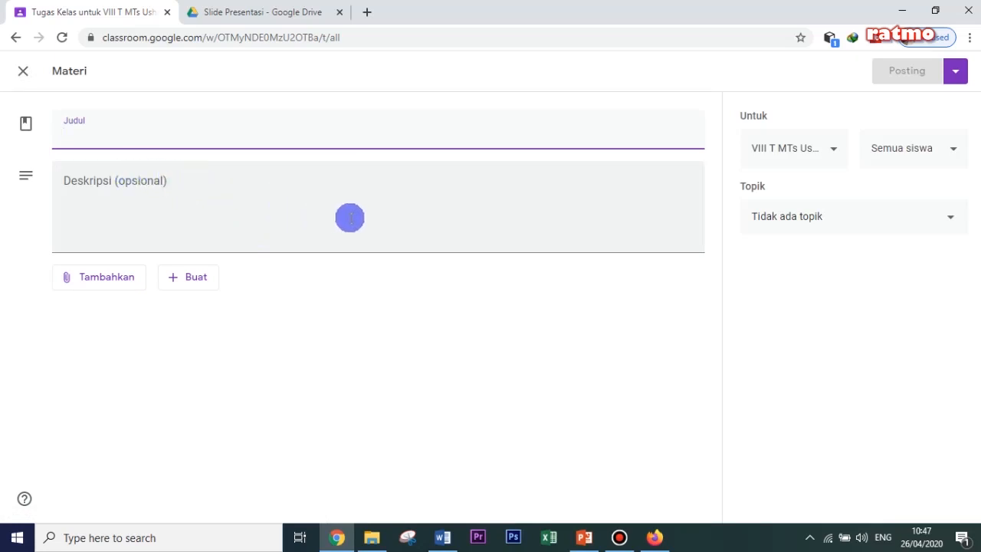
pyautogui.write('Pertem')
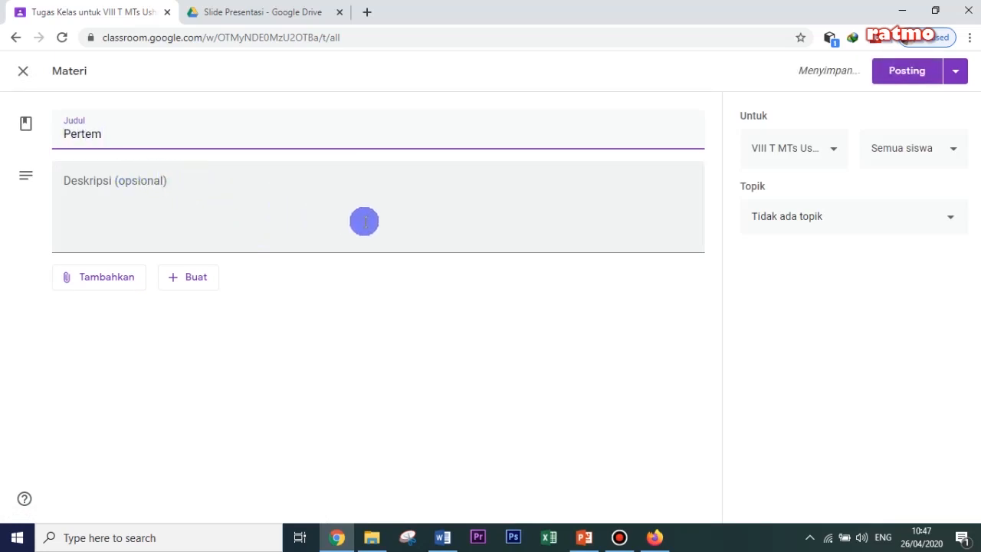
pyautogui.write('uan_01')
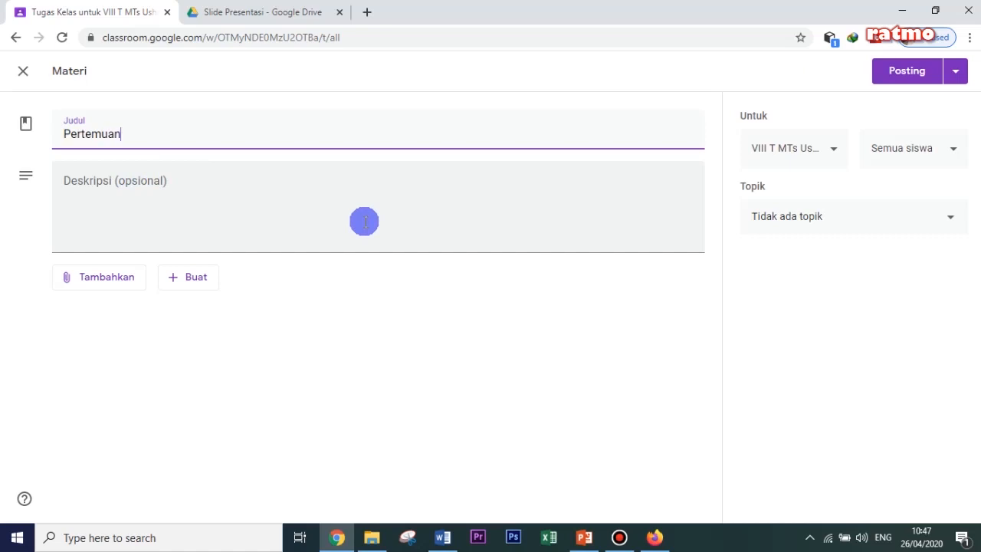
pyautogui.click(146, 188)
pyautogui.write('Diskripsi singkat')
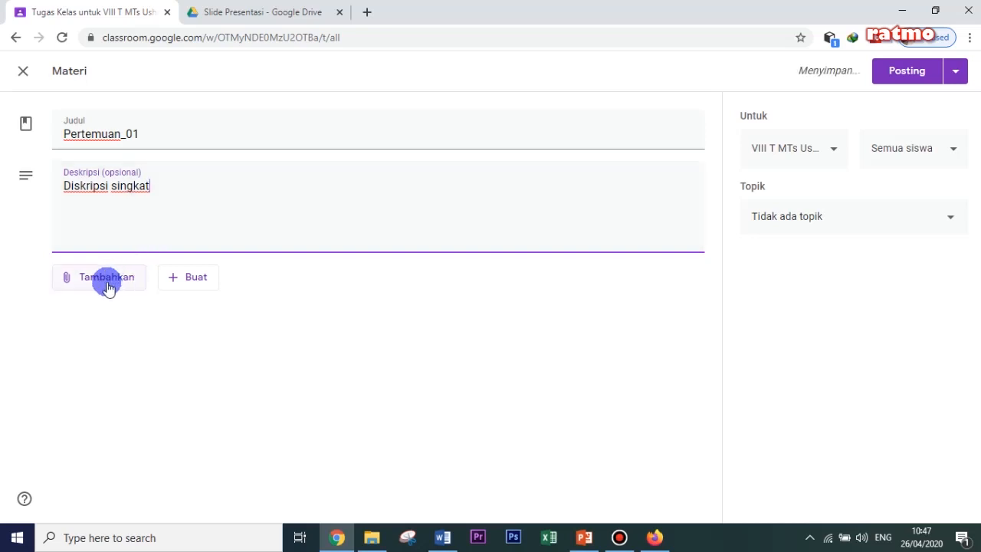
# - Attach Dokumen Pertemuan _01 from the class's Slide Presentasi folder in Drive and post the material without a topic
pyautogui.click(98, 280)
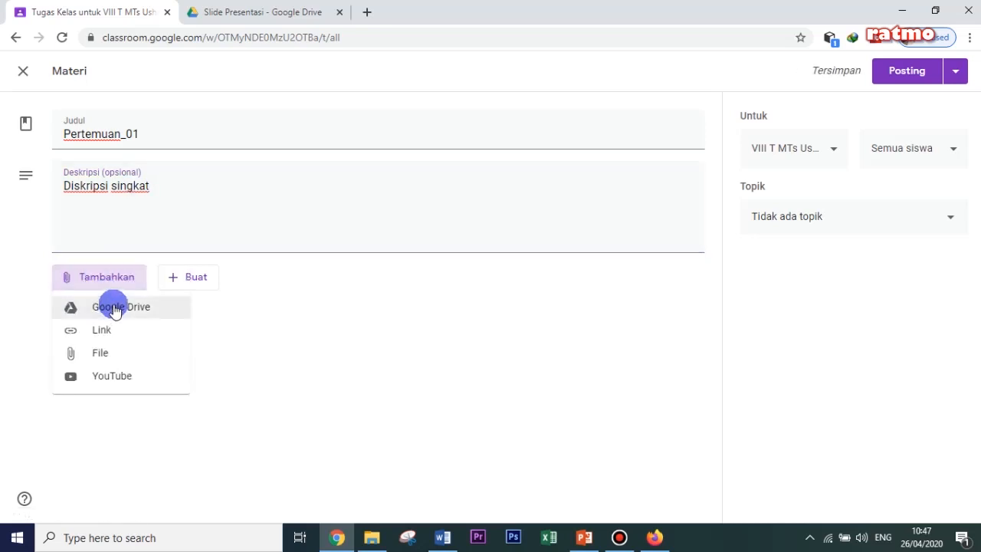
pyautogui.click(115, 308)
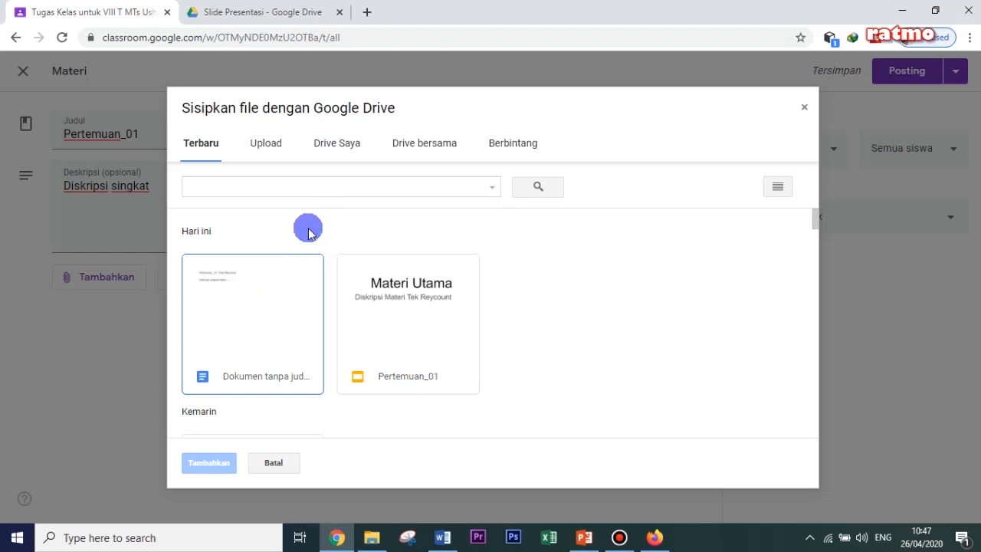
pyautogui.click(332, 149)
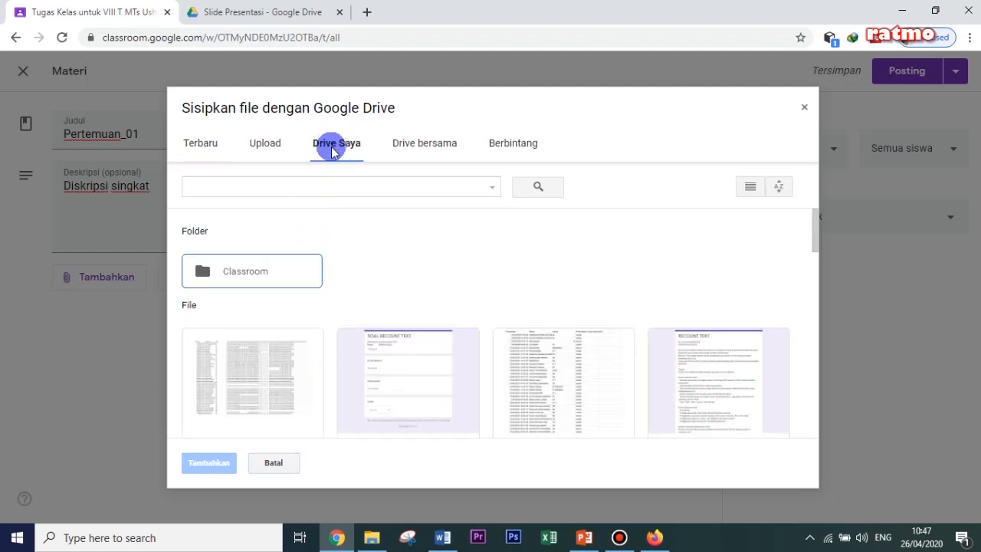
pyautogui.doubleClick(289, 274)
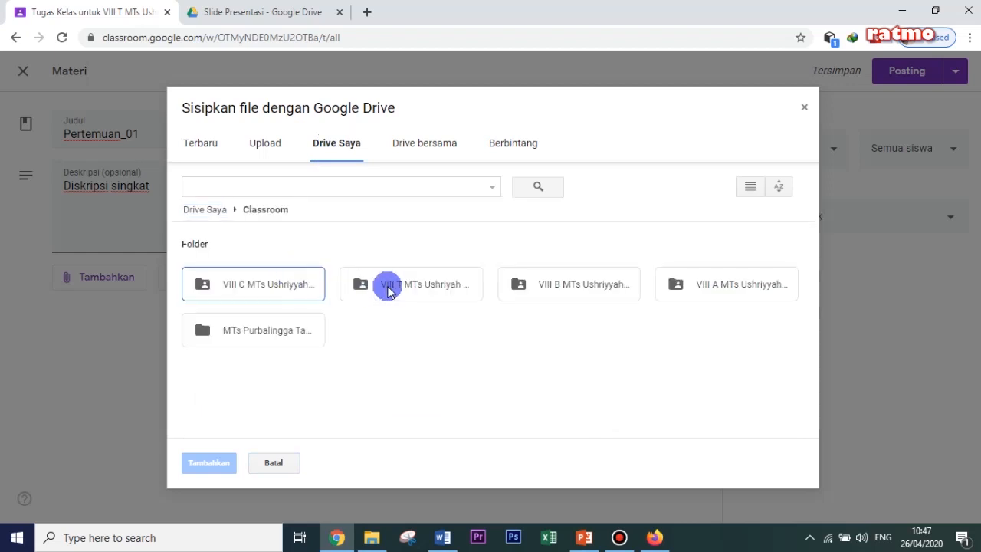
pyautogui.doubleClick(402, 286)
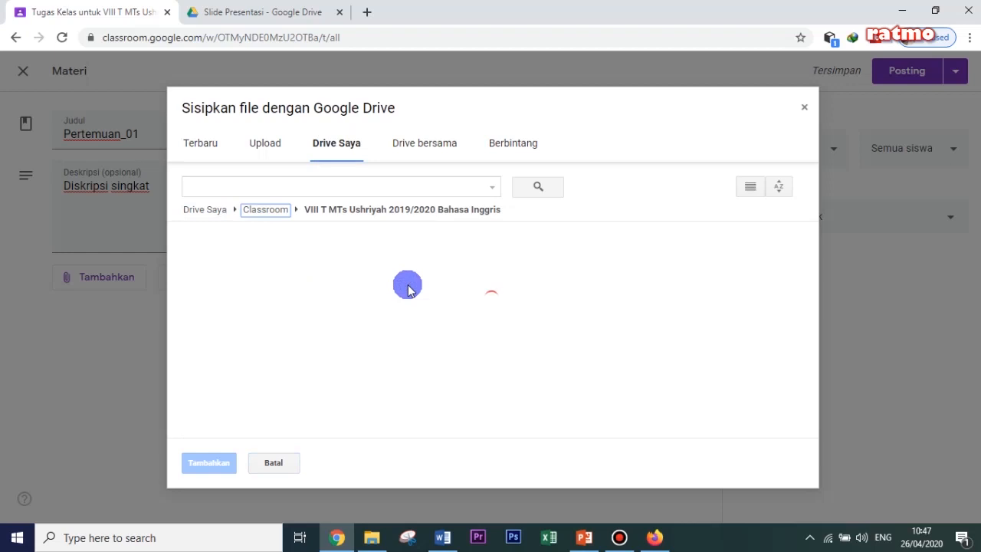
pyautogui.doubleClick(286, 283)
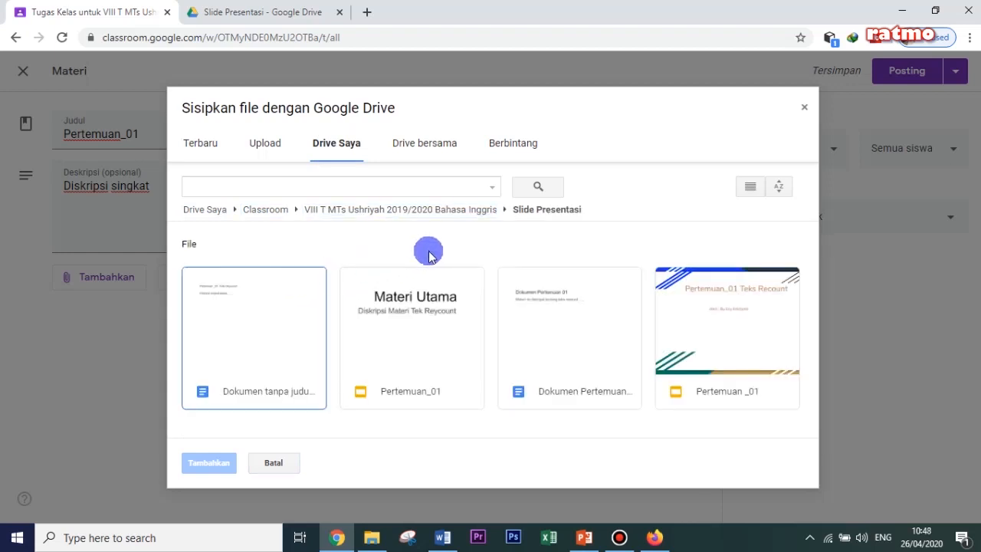
pyautogui.click(557, 334)
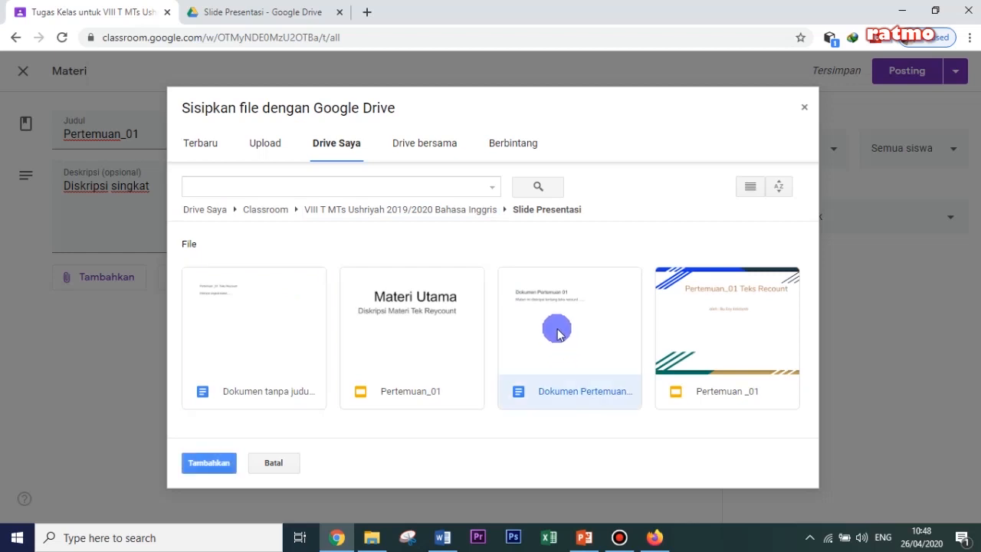
pyautogui.click(198, 464)
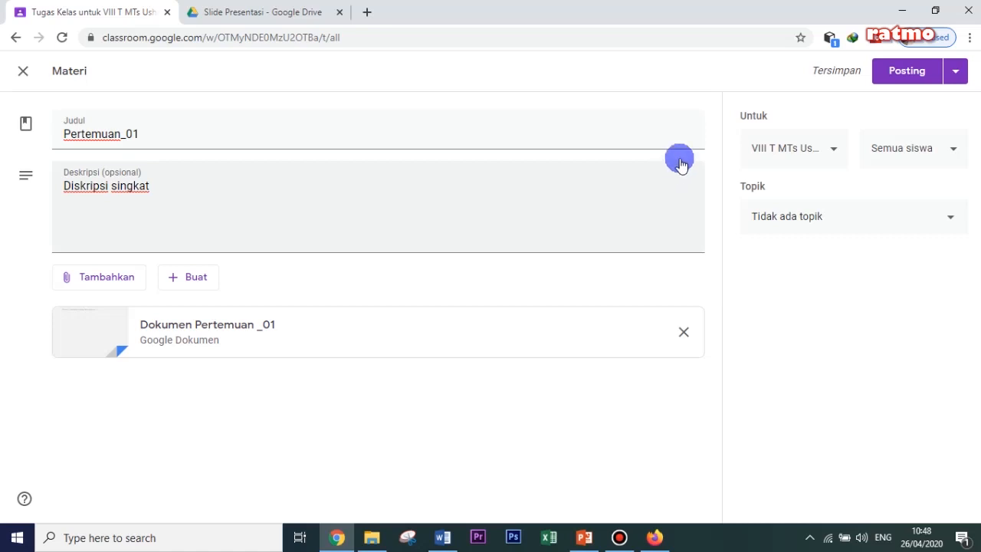
pyautogui.click(908, 73)
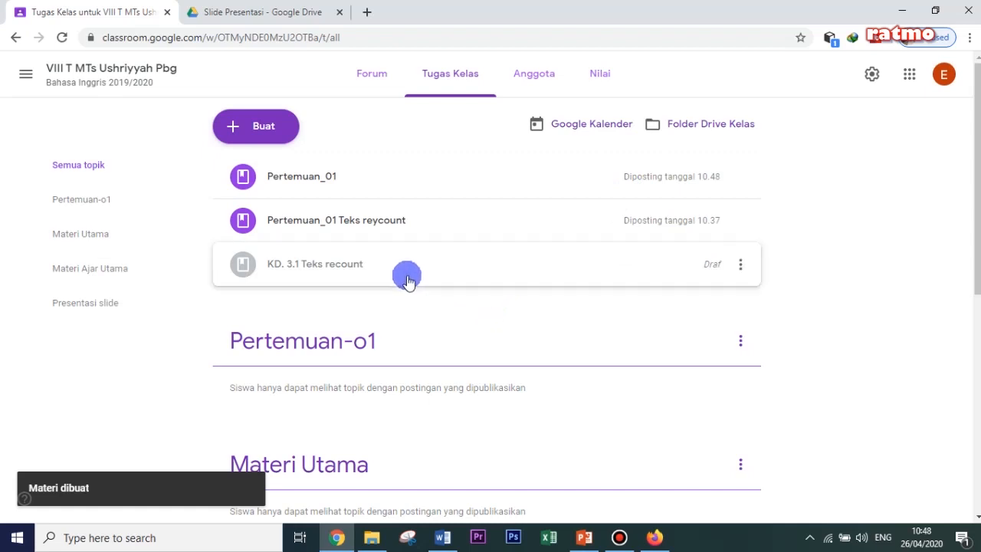
# - View the slides attached to Pertemuan_01 Teks reycount, and expand the Pertemuan_01 material to check its description and attachment
pyautogui.click(341, 222)
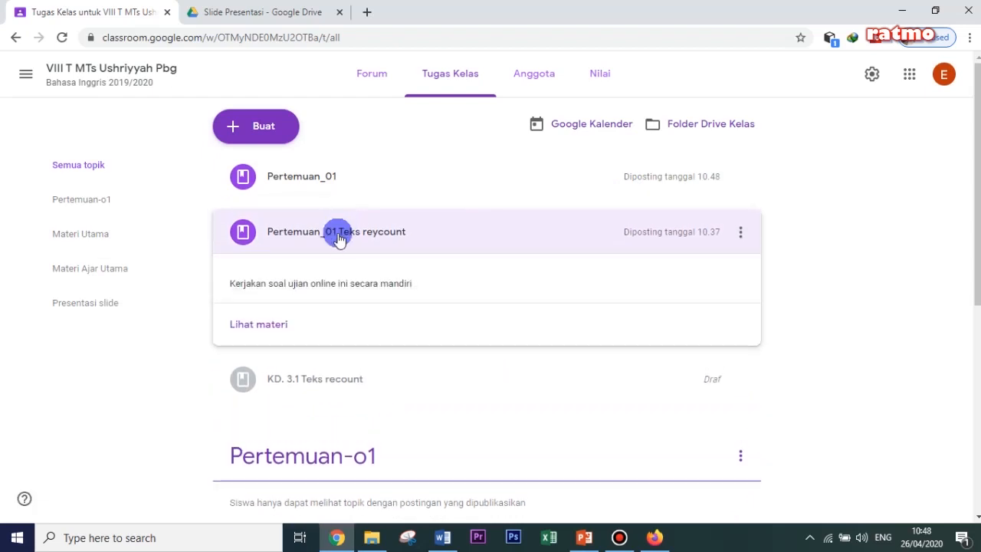
pyautogui.click(280, 318)
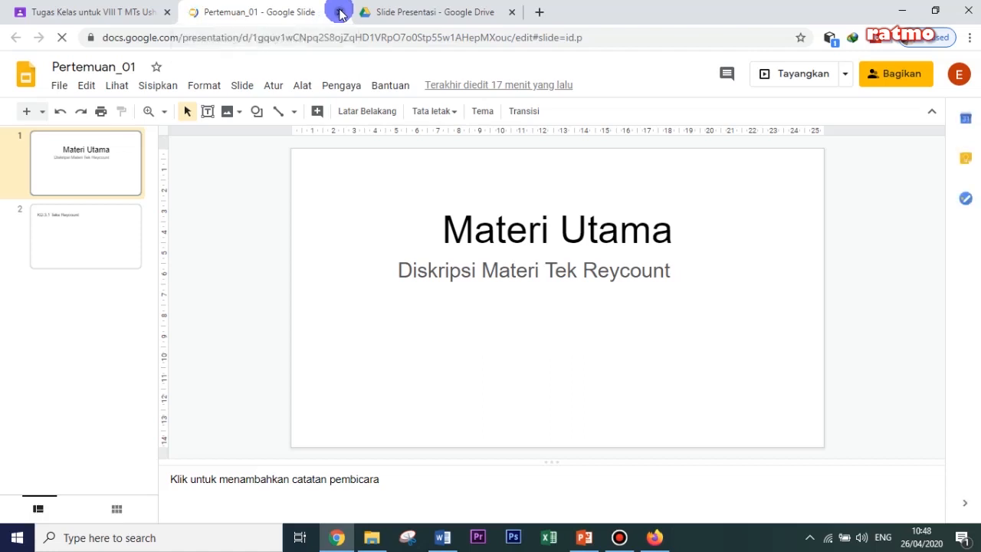
pyautogui.click(340, 12)
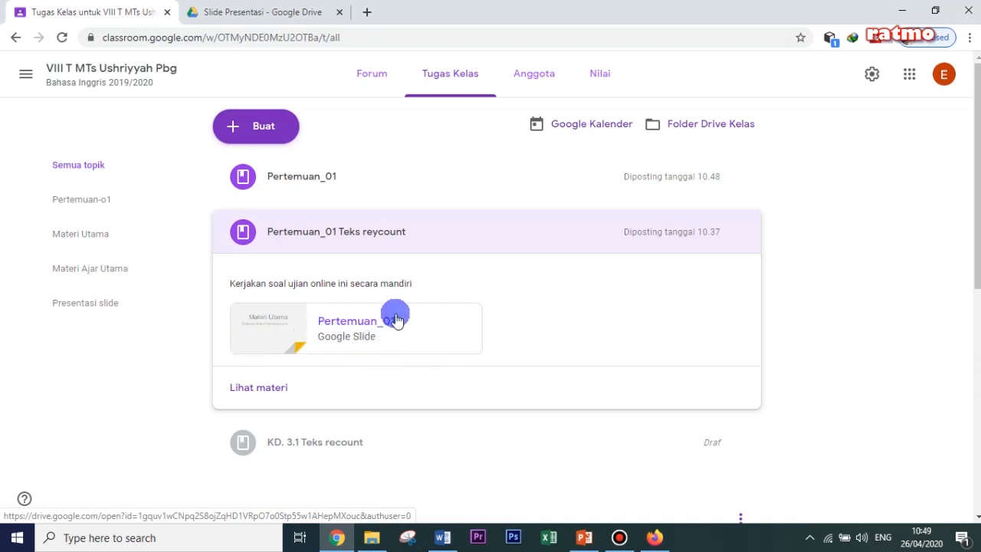
pyautogui.click(308, 181)
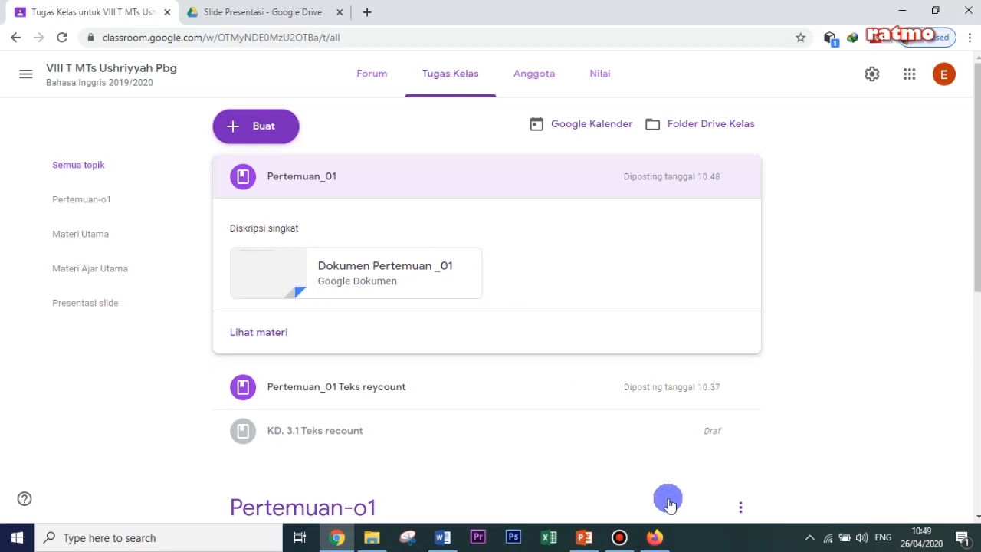
# - View the Pertemuan__01 Teks Recount material from the student account in Firefox and return to the teacher's class in Chrome
pyautogui.click(660, 541)
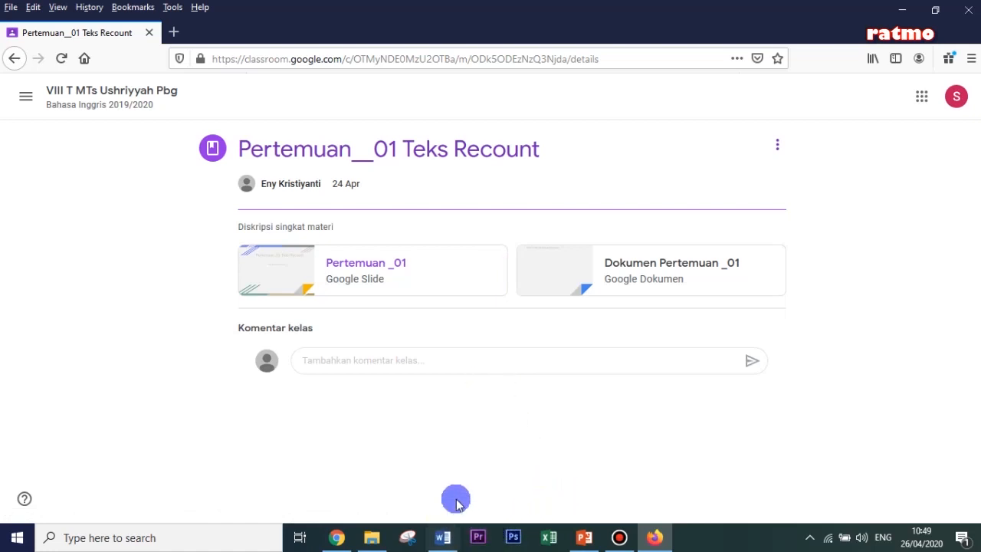
pyautogui.click(339, 537)
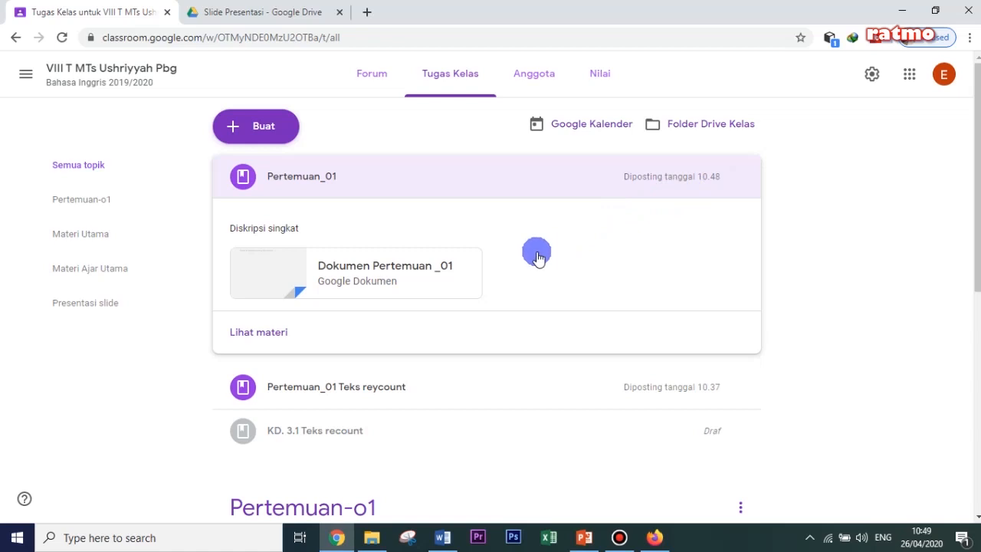
# - Create a material titled Tayangan Video with the description "Untuk KBM besik paki adalah membuat percakapan dari teks reycount, untuk mohon kalian simak video berikut ini !"
pyautogui.click(266, 130)
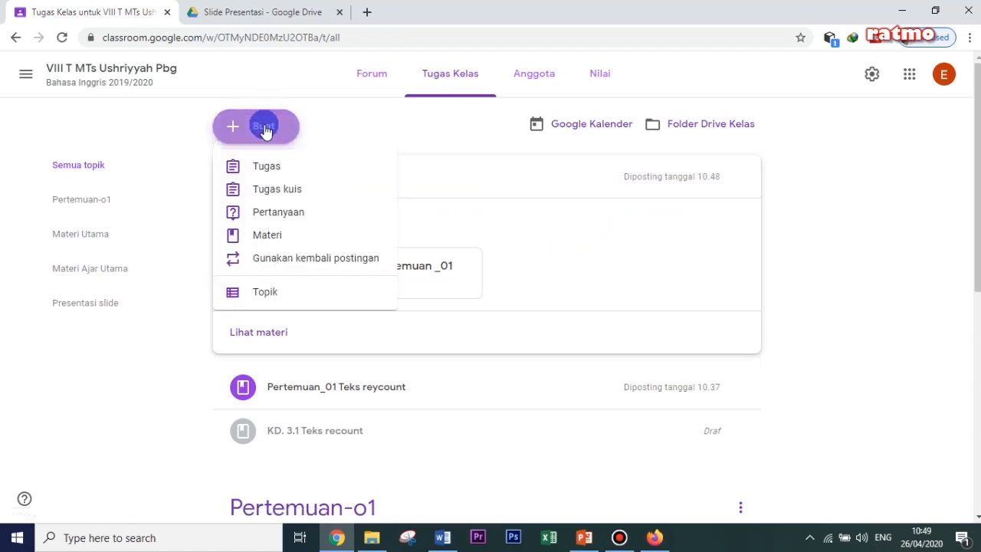
pyautogui.click(266, 235)
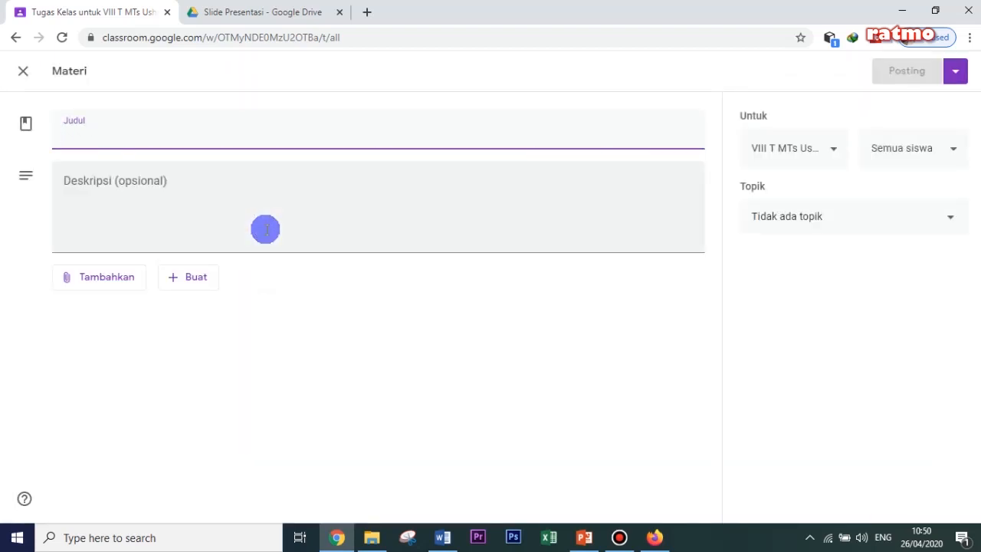
pyautogui.write('Tayangan ')
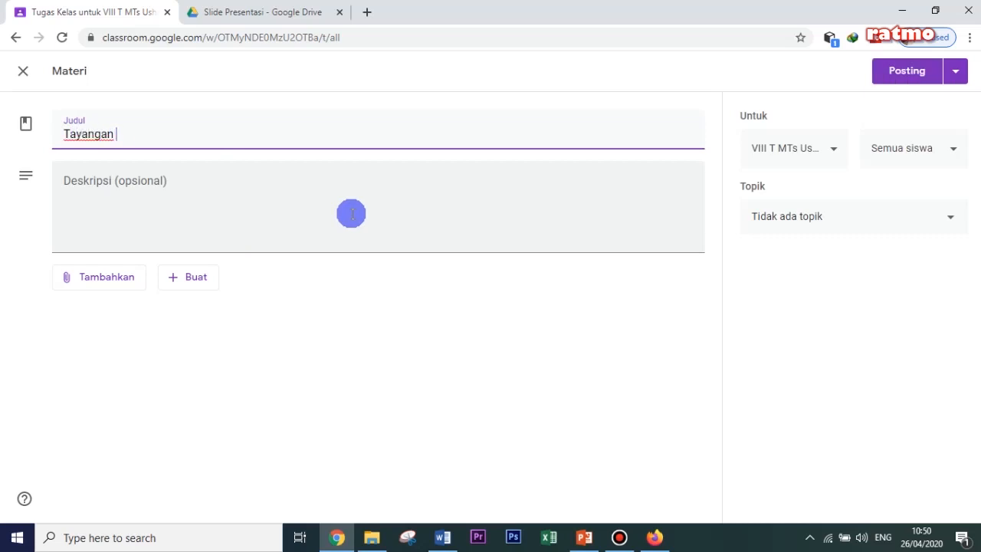
pyautogui.write('Video')
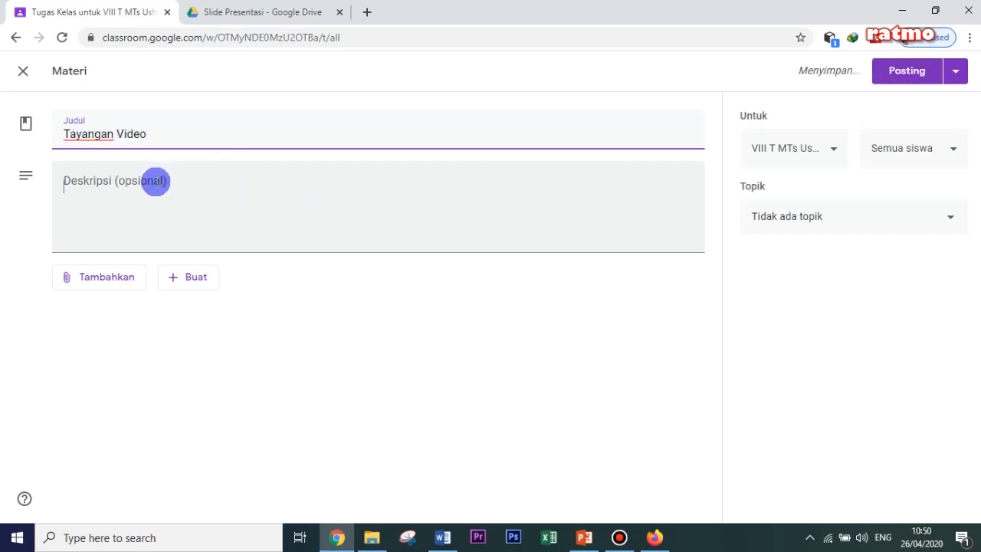
pyautogui.click(156, 180)
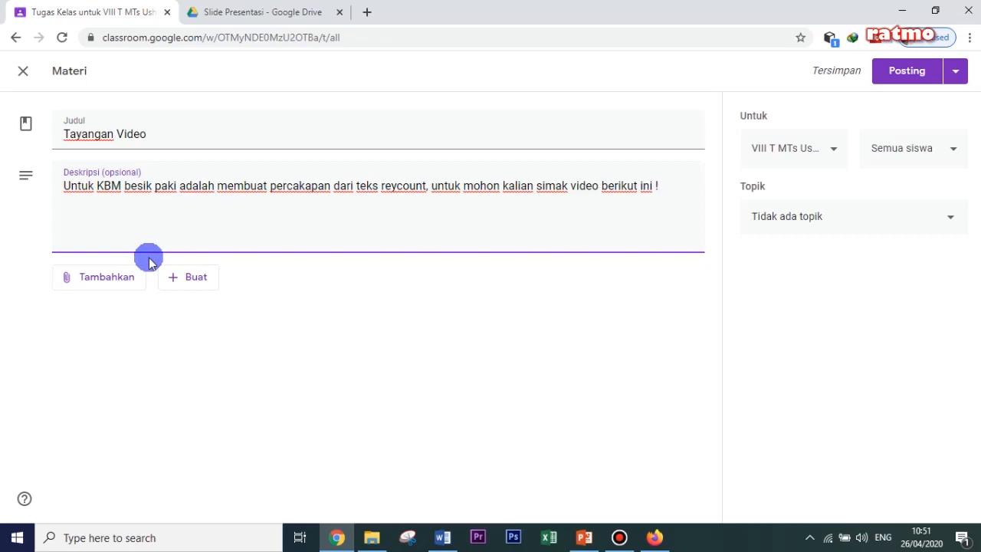
# - Open the YouTube attachment search for the material and search for "supervisi" plus the channel owner's name
pyautogui.click(104, 280)
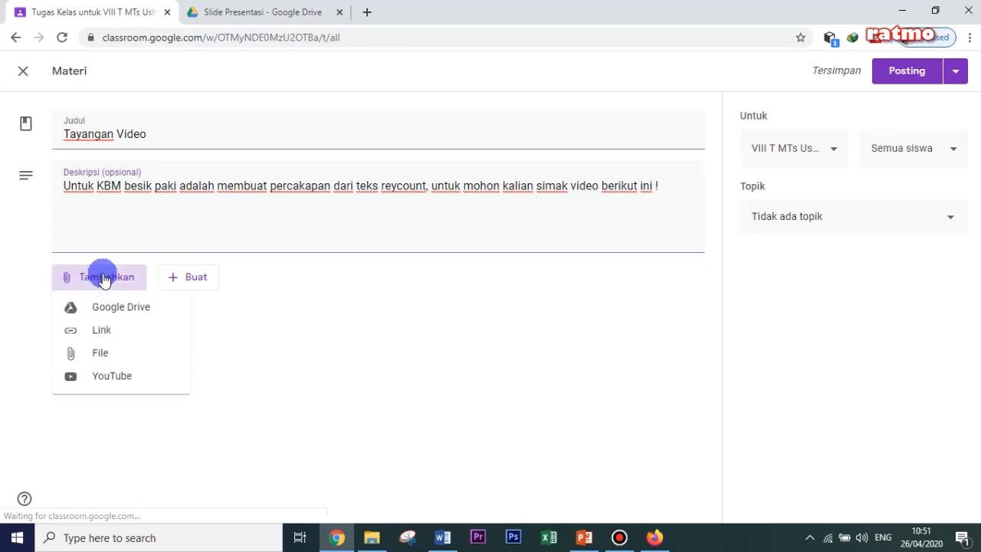
pyautogui.click(103, 379)
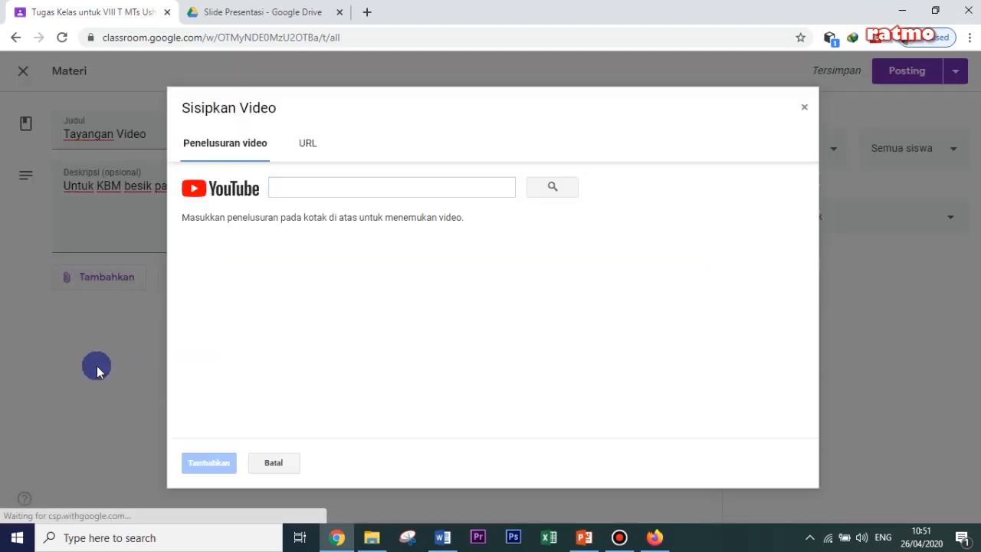
pyautogui.click(332, 187)
pyautogui.write('supervisi suratmokris')
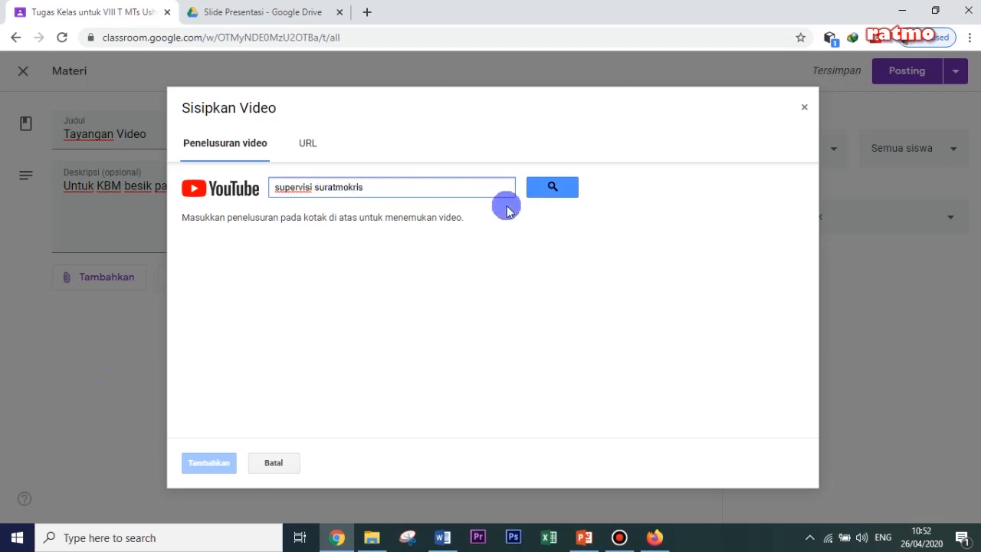
pyautogui.click(549, 190)
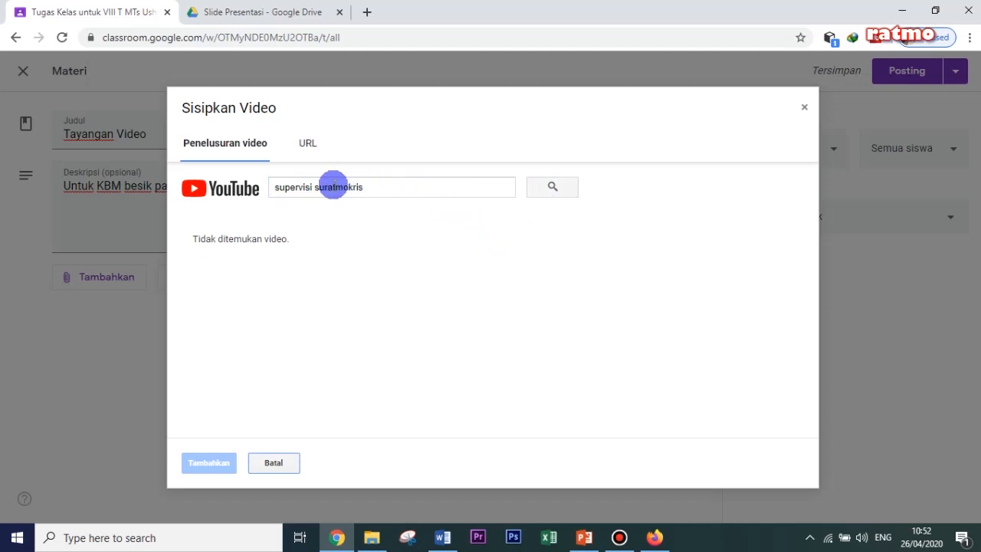
# - Replace the YouTube search terms with "Si kidang _" plus the channel owner's name and run the search
pyautogui.moveTo(278, 188); pyautogui.dragTo(324, 187)
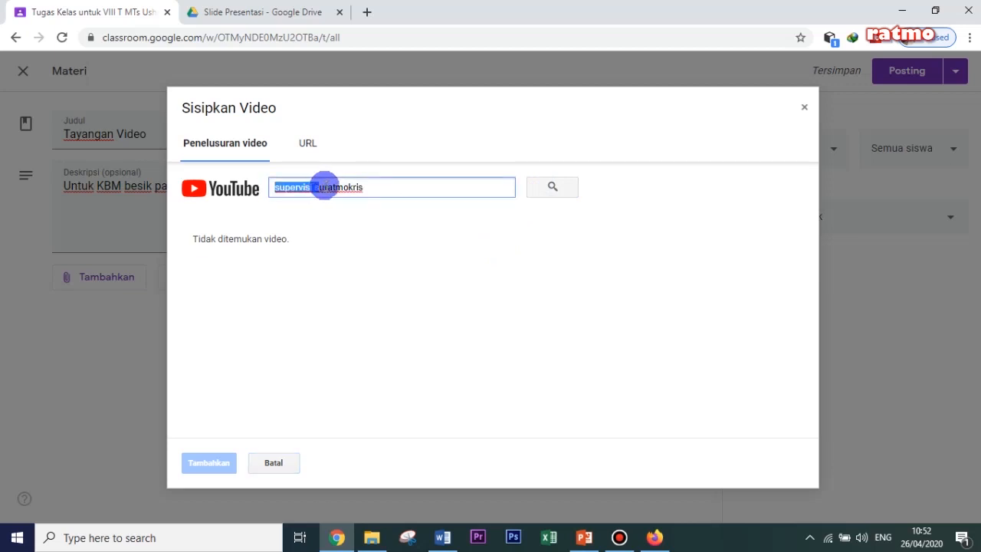
pyautogui.moveTo(332, 178); pyautogui.dragTo(360, 176)
pyautogui.click(368, 189)
pyautogui.press('BackSpace')
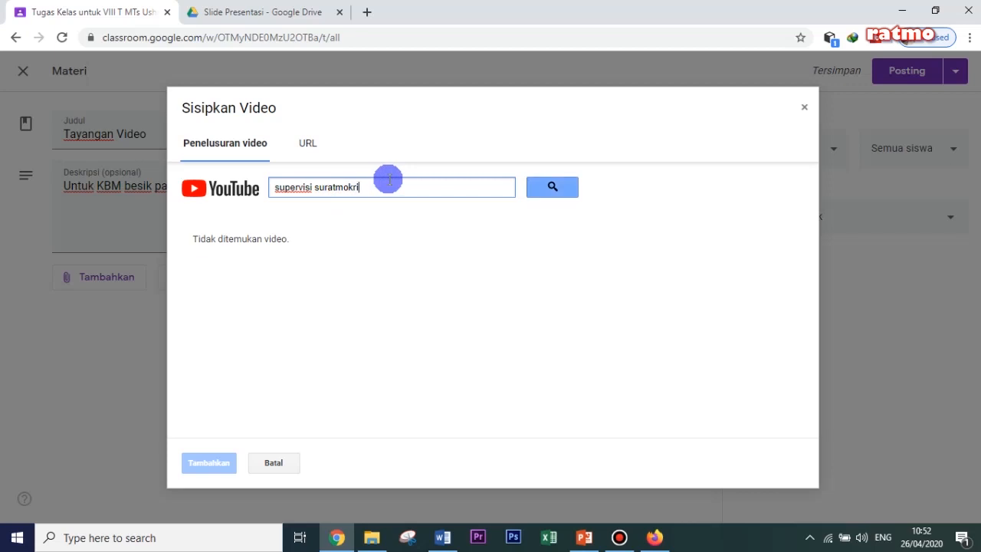
pyautogui.press('BackSpace')
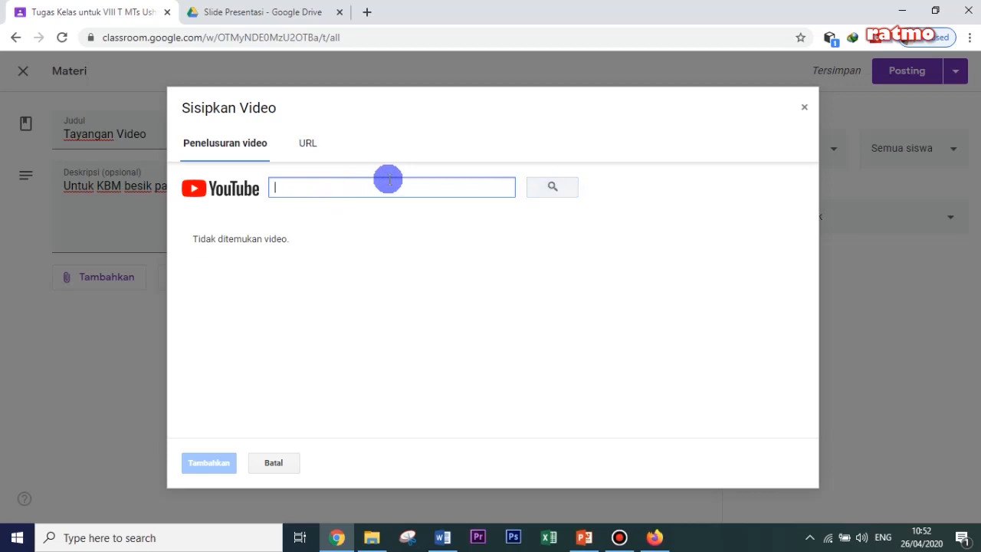
pyautogui.write('Si kidang')
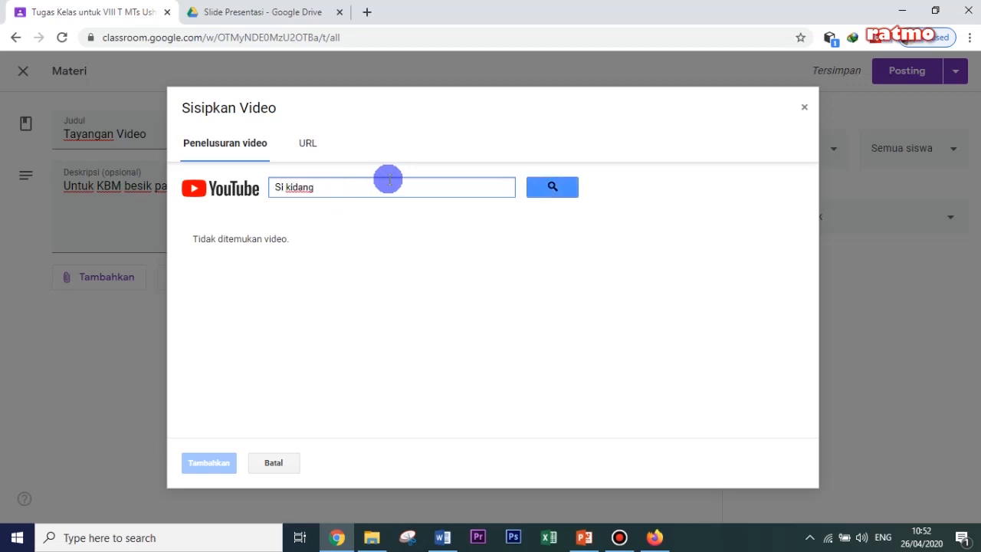
pyautogui.write(' _ suratmo kris')
pyautogui.press('Return')
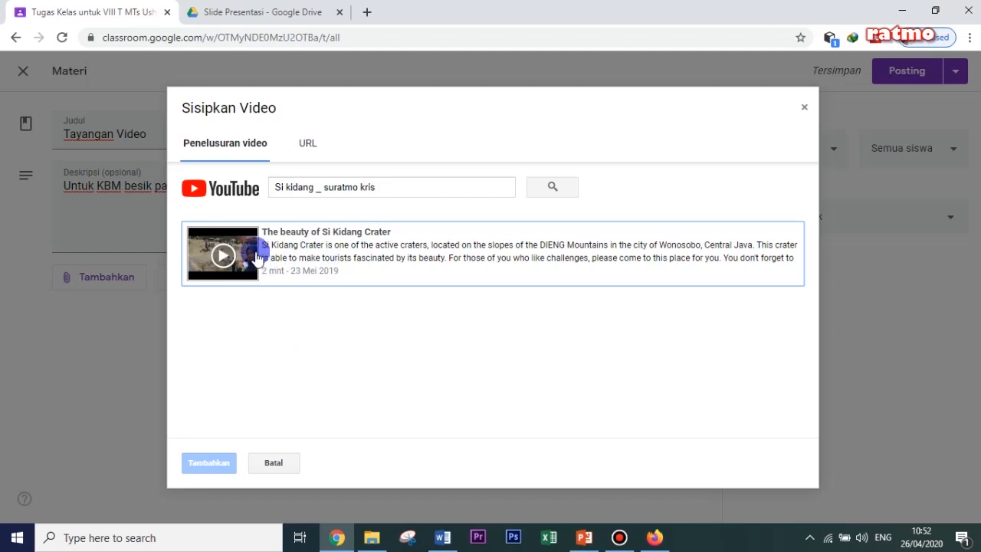
# - Attach the YouTube video The beauty of Si Kidang Crater and post the Tayangan Video material without a topic
pyautogui.click(256, 253)
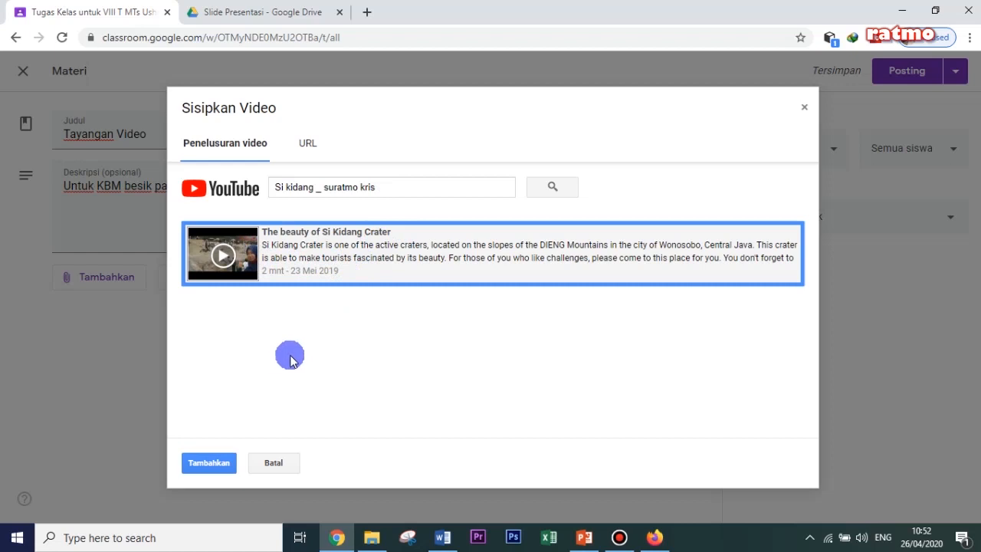
pyautogui.click(205, 464)
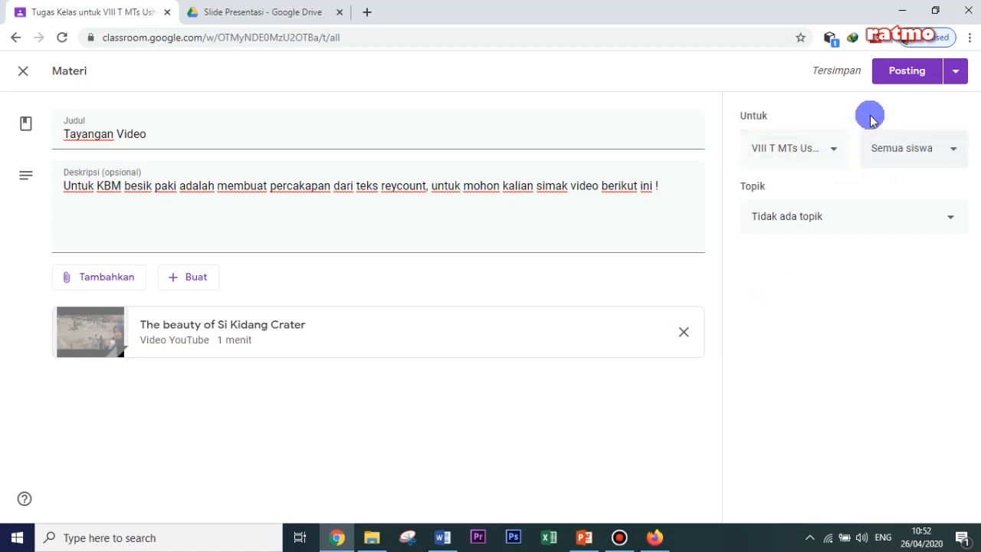
pyautogui.click(906, 71)
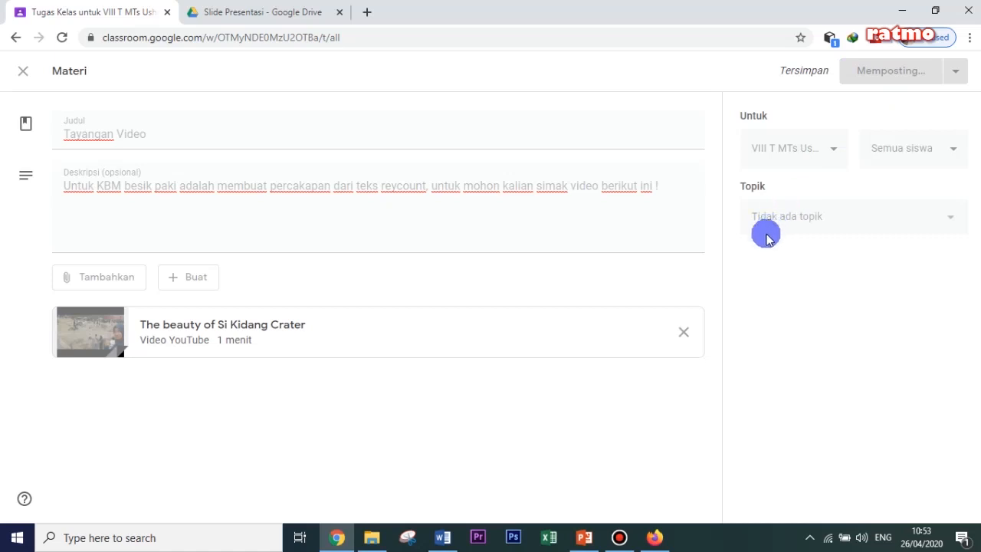
# - Check the Pertemuan__01 Teks Recount material under Materi Ajar Utama and the Presentasi slide topic, and return to the full classwork list
pyautogui.scroll(-2, 708, 270)
pyautogui.scroll(-5, 708, 272)
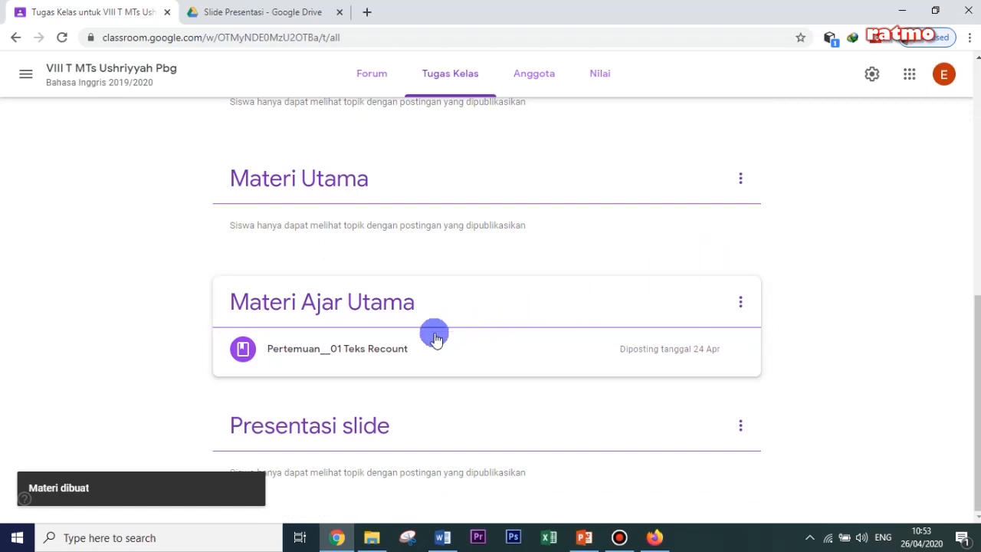
pyautogui.click(372, 353)
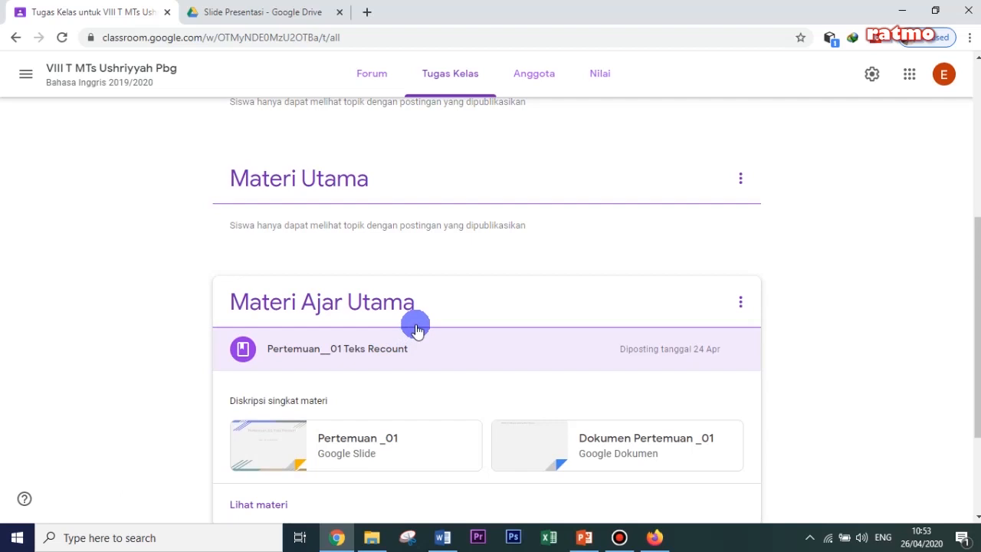
pyautogui.scroll(-2, 416, 329)
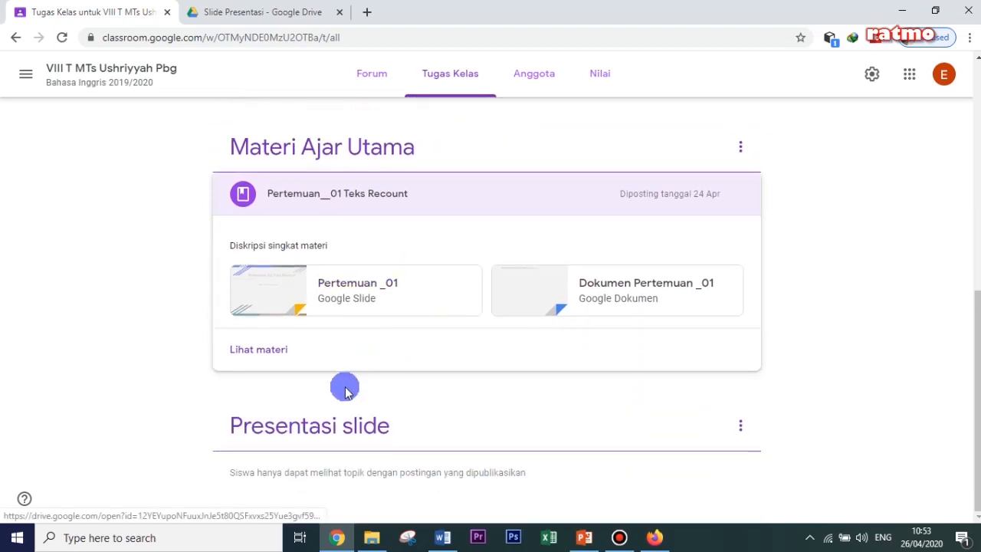
pyautogui.click(325, 422)
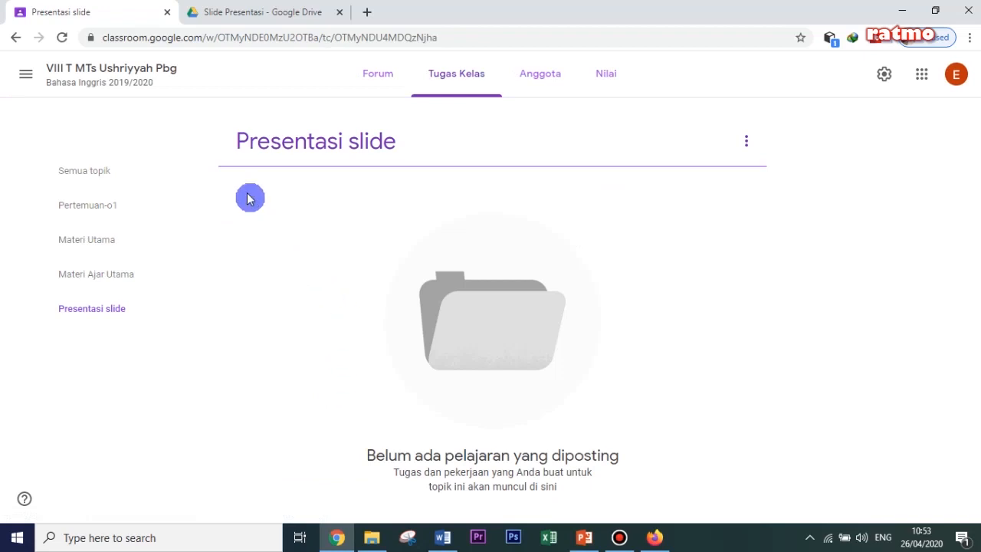
pyautogui.click(13, 38)
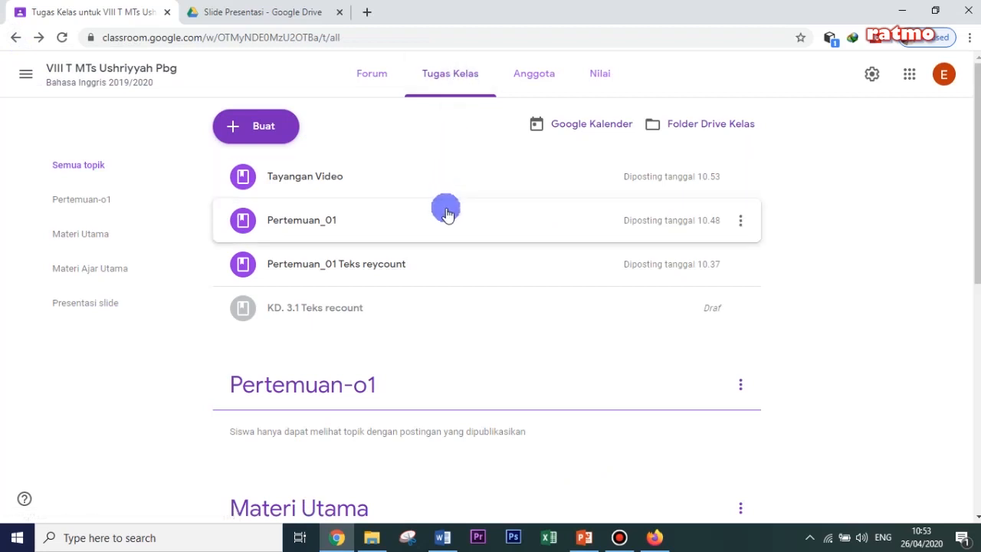
# - Expand Pertemuan_01, Pertemuan_01 Teks reycount and the recount material under Materi Ajar Utama to review their descriptions and attachments
pyautogui.click(330, 228)
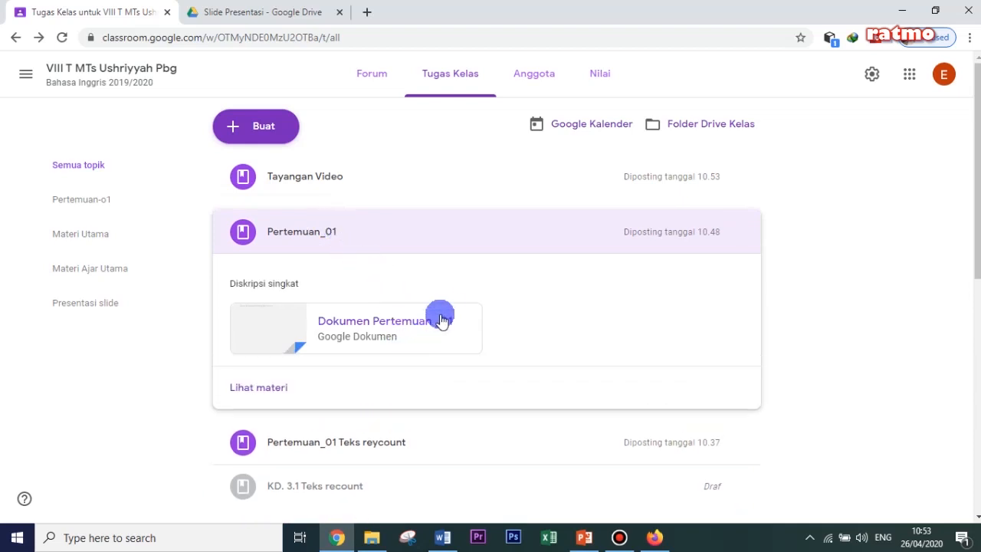
pyautogui.scroll(-3, 446, 308)
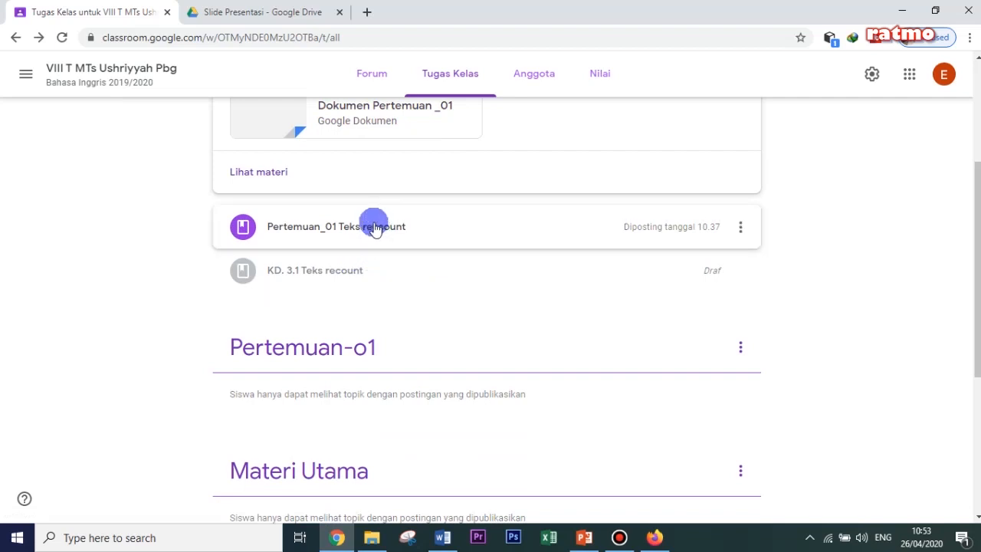
pyautogui.click(361, 232)
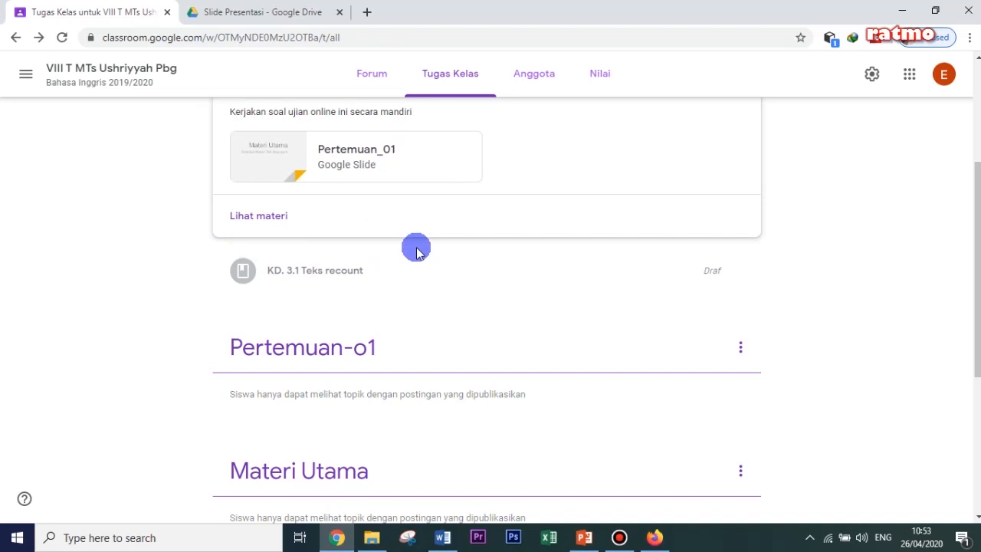
pyautogui.scroll(-4, 416, 249)
pyautogui.click(389, 349)
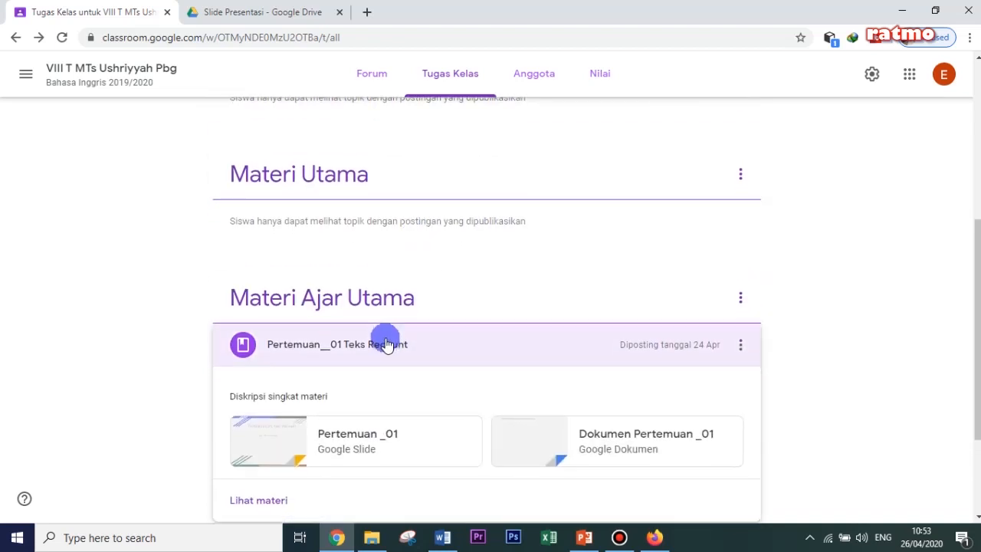
pyautogui.scroll(-2, 385, 332)
# - Expand the Tayangan Video material to check its description and attached video
pyautogui.scroll(3, 385, 331)
pyautogui.scroll(4, 384, 330)
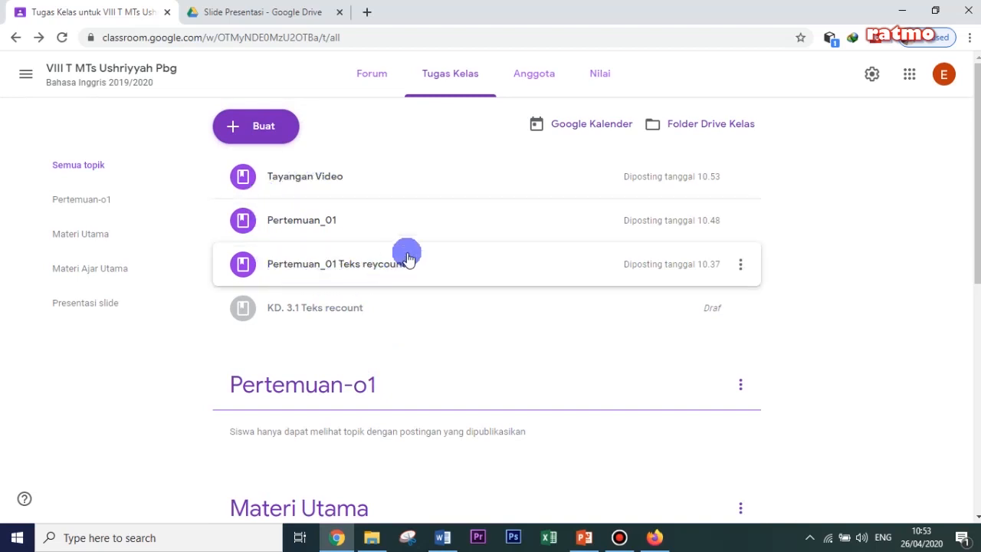
pyautogui.click(305, 178)
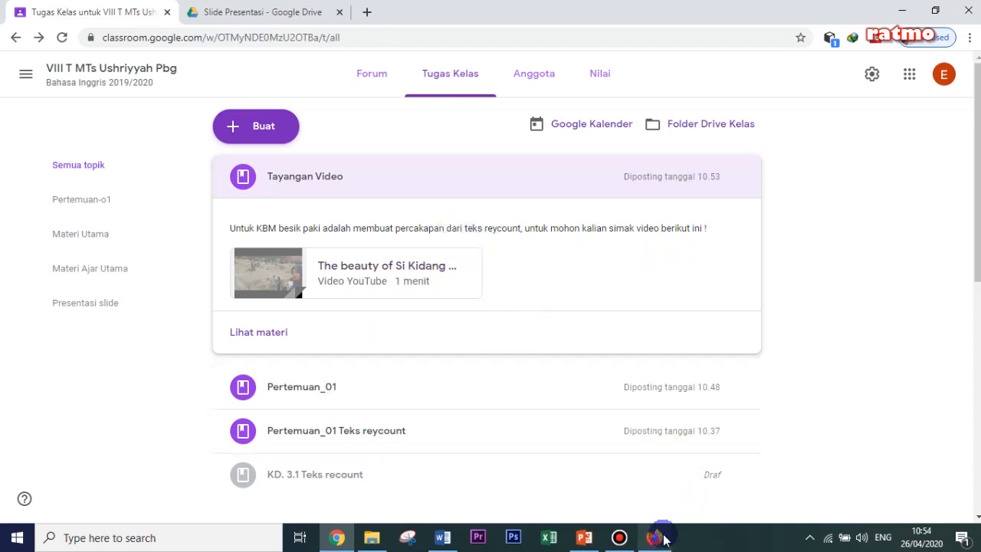
# - Switch to the student account in Firefox, reload the Pertemuan__01 Teks Recount page, and view its Pertemuan _01 slides before closing them
pyautogui.moveTo(664, 543)
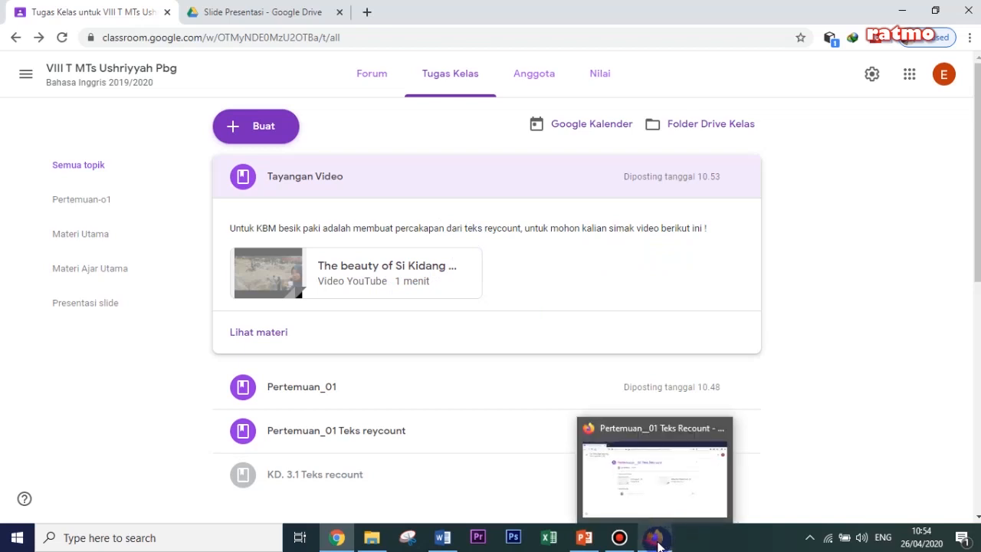
pyautogui.click(656, 539)
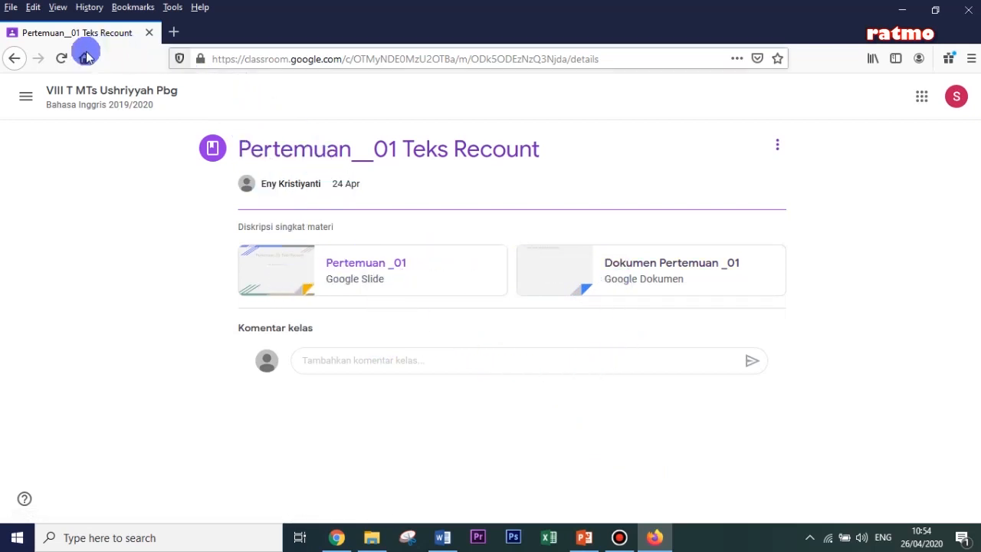
pyautogui.click(59, 60)
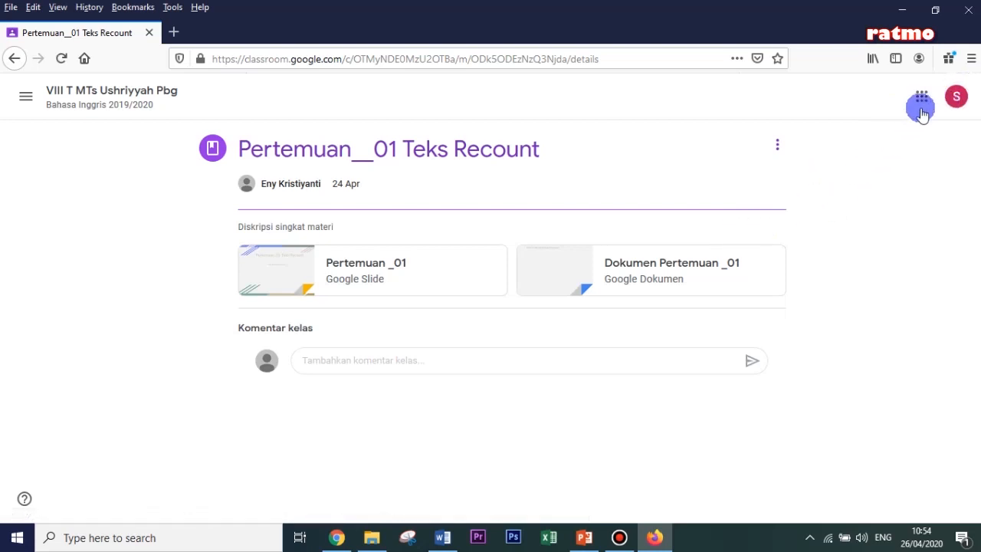
pyautogui.click(429, 272)
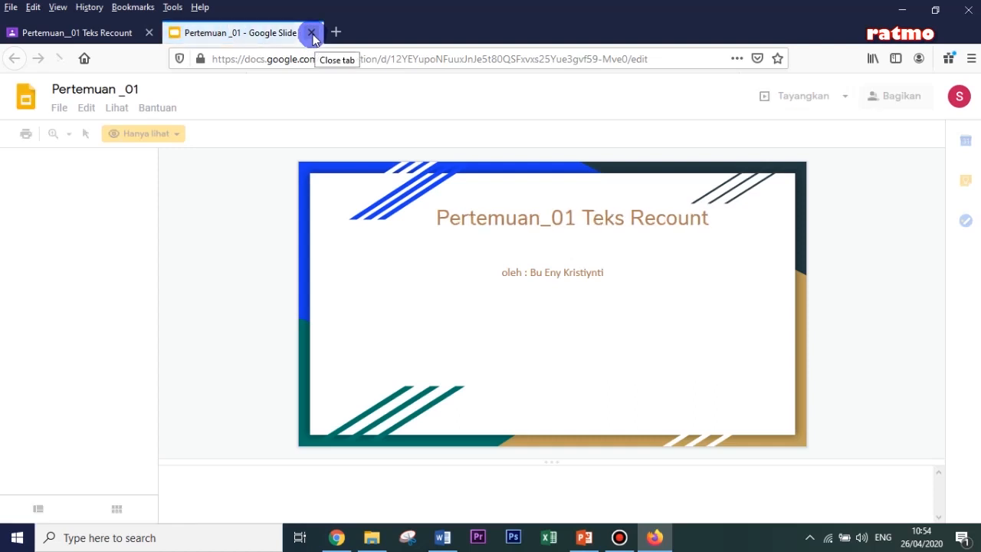
pyautogui.click(310, 33)
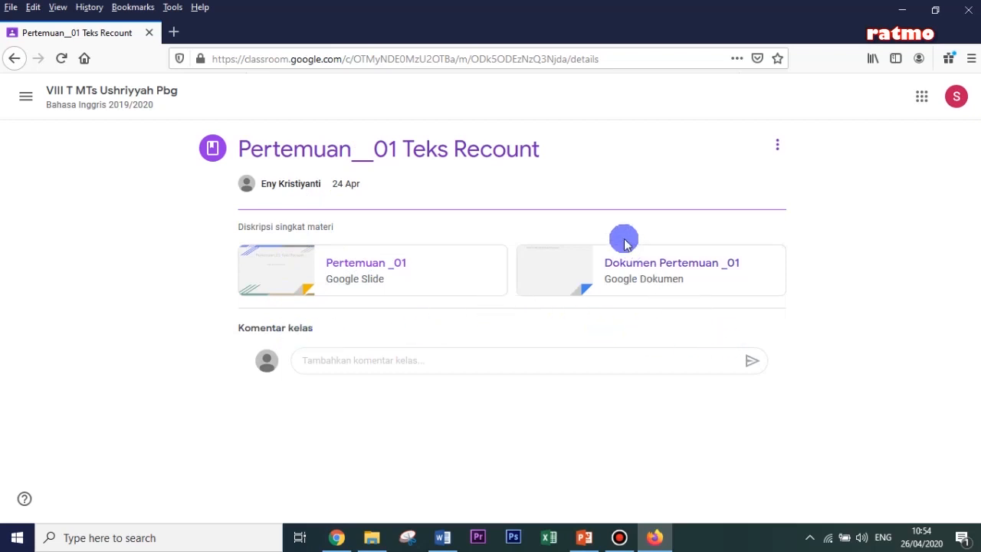
# - Open the attached Dokumen Pertemuan _01 to view its contents, and close the preview
pyautogui.click(622, 268)
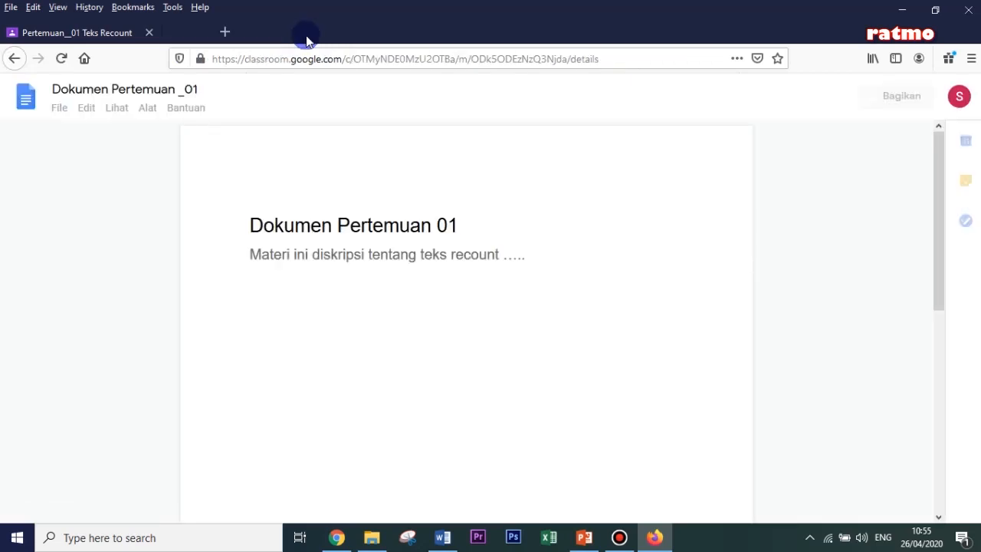
pyautogui.click(307, 33)
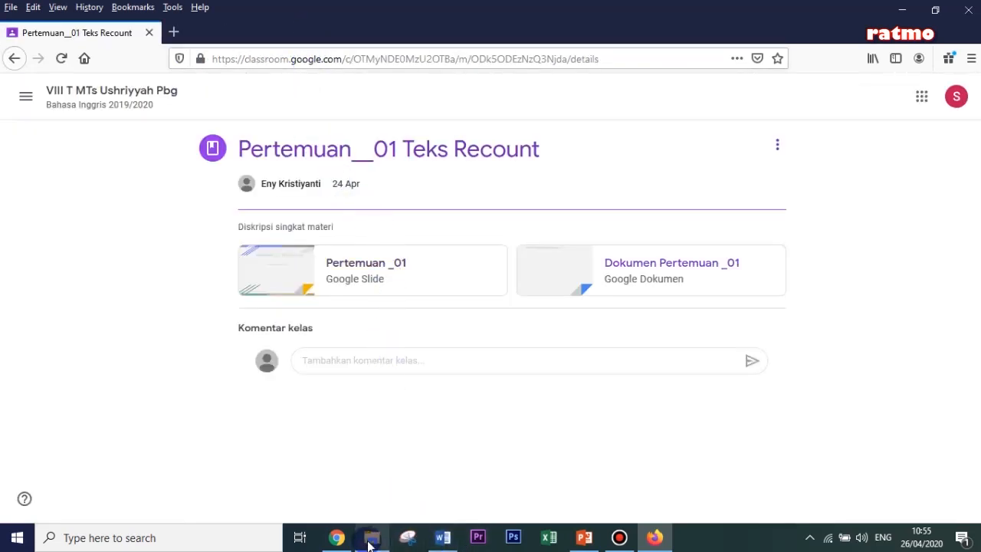
# - Switch to the teacher account in Chrome, preview the Si Kidang Crater video, close it, and open the full Tayangan Video material page
pyautogui.click(335, 537)
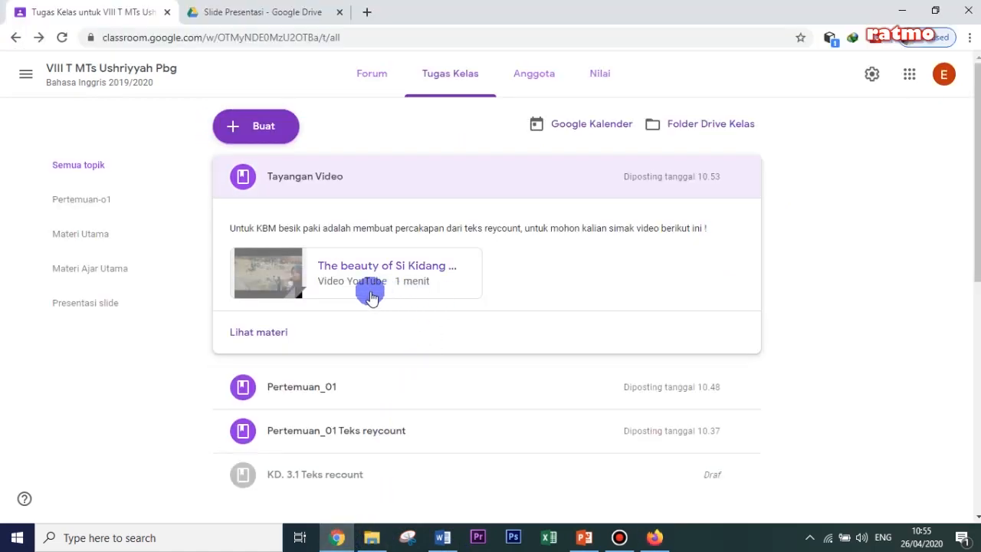
pyautogui.click(339, 297)
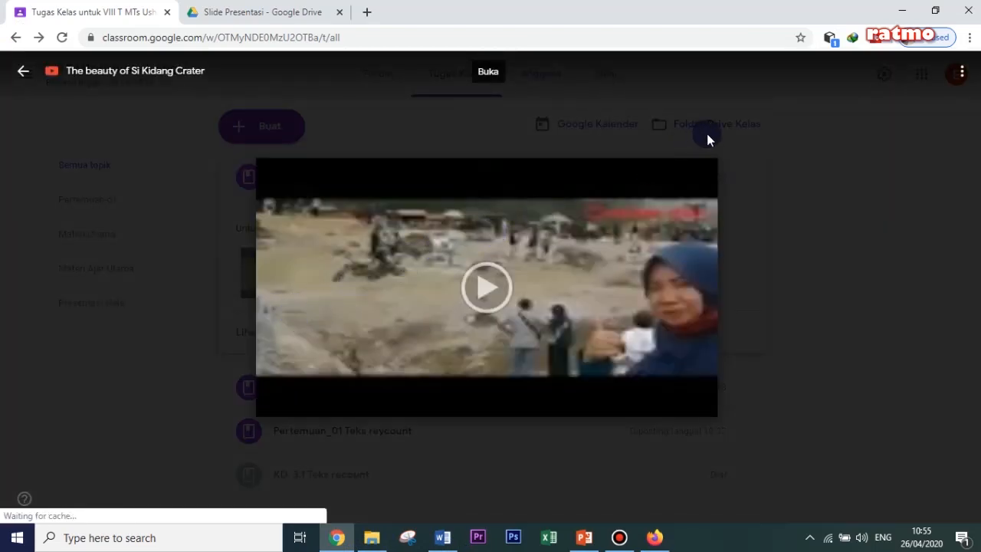
pyautogui.click(842, 145)
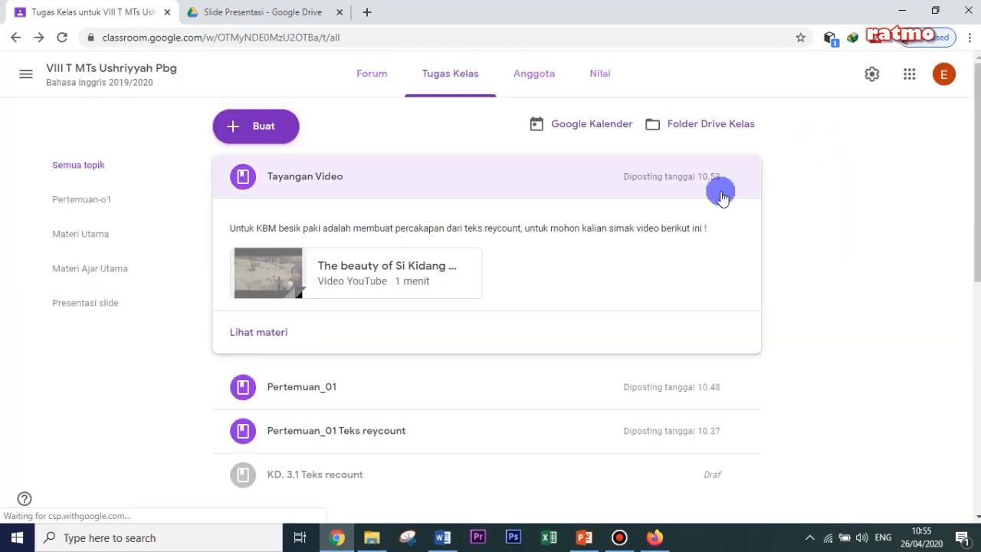
pyautogui.click(270, 332)
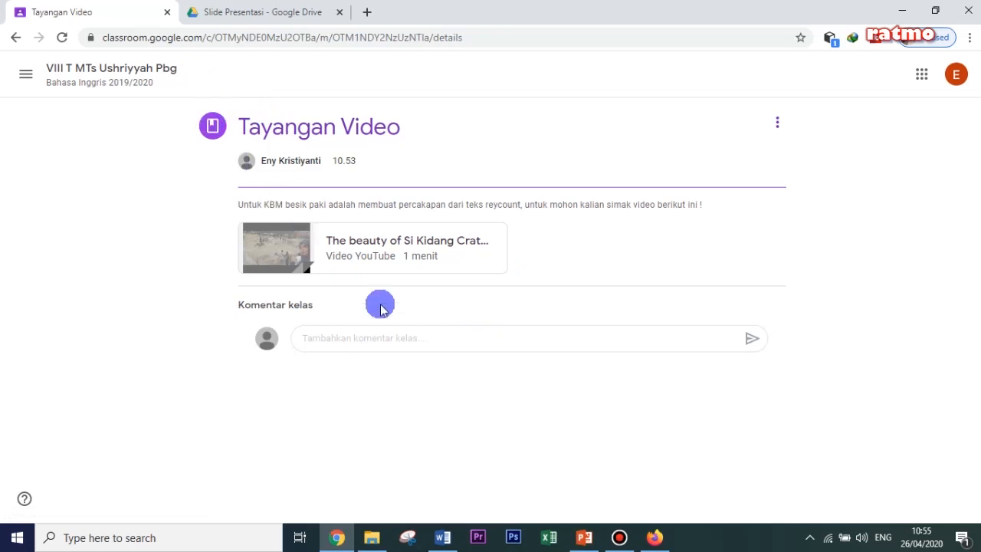
# - Switch to the student account in Firefox, return to the class's classwork list, and expand Tayangan Video to view its description and video
pyautogui.click(654, 538)
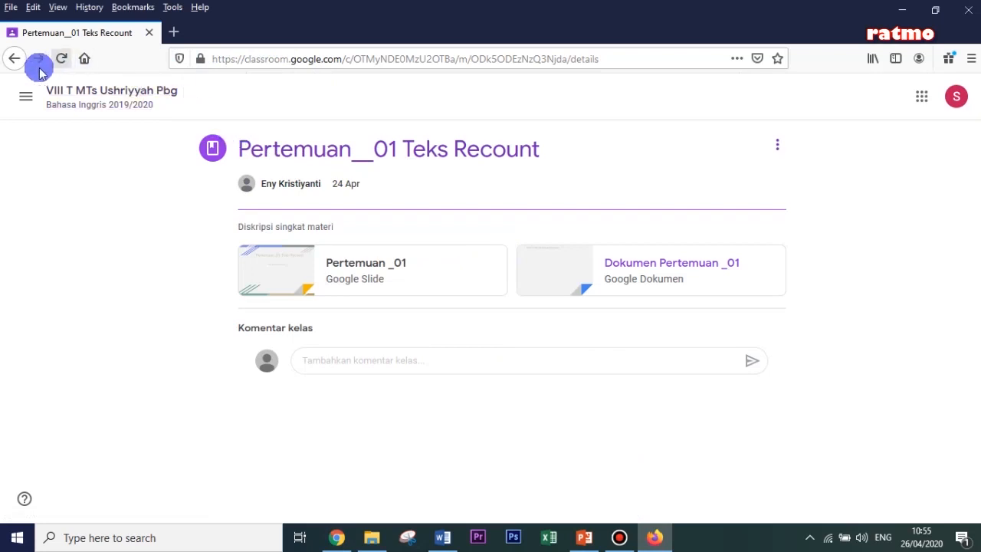
pyautogui.click(12, 62)
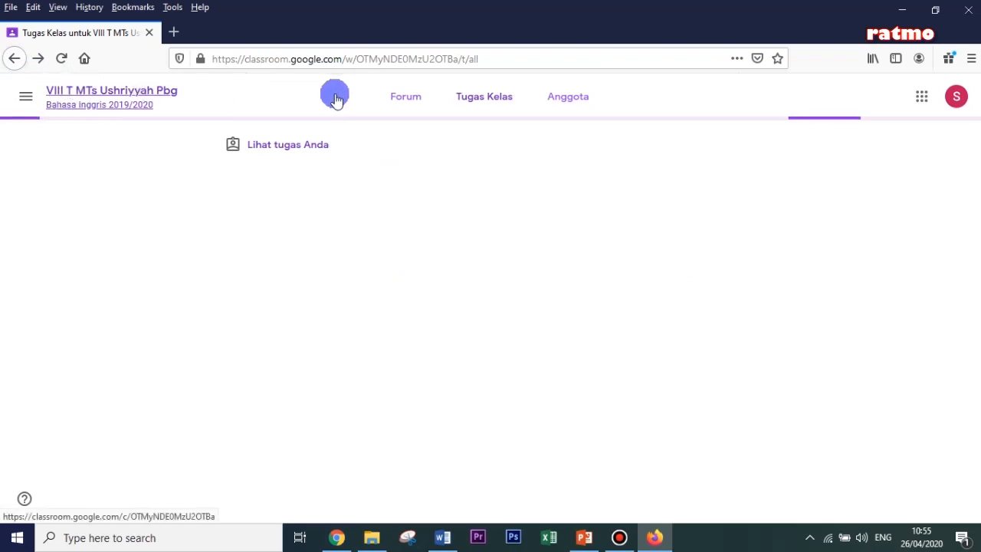
pyautogui.click(395, 100)
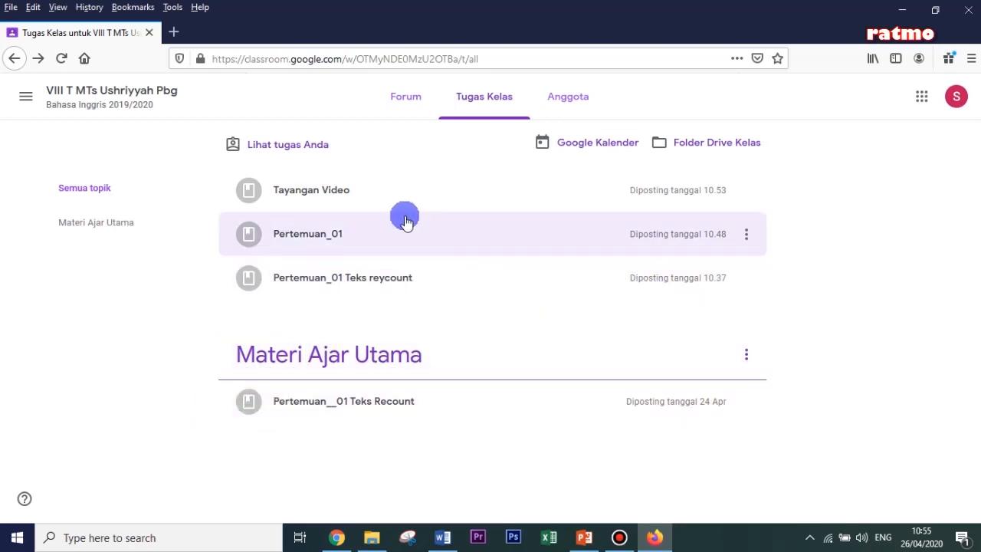
pyautogui.click(300, 193)
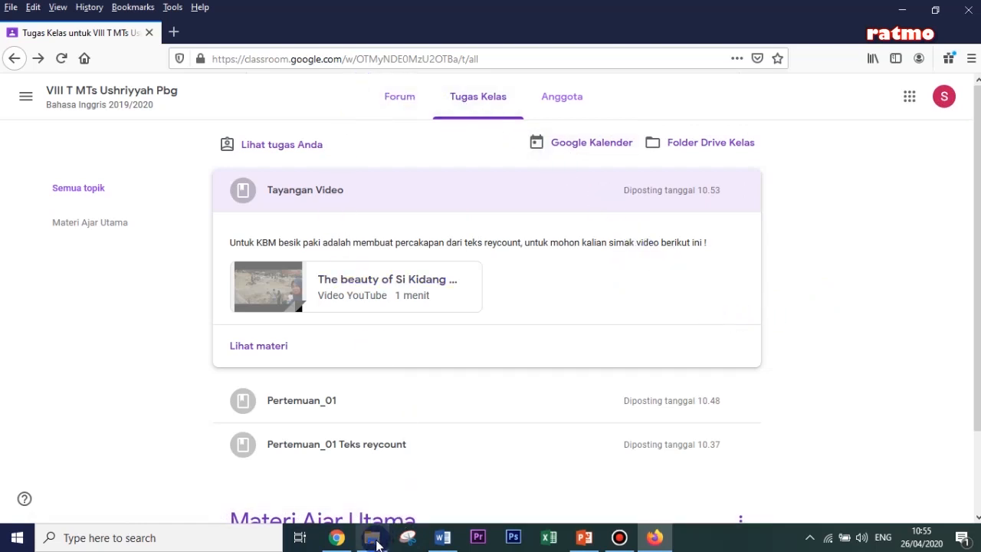
# - Switch back to the teacher account in Chrome and open the VIII T MTs Ushriyyah Pbg class from the class overview
pyautogui.click(337, 538)
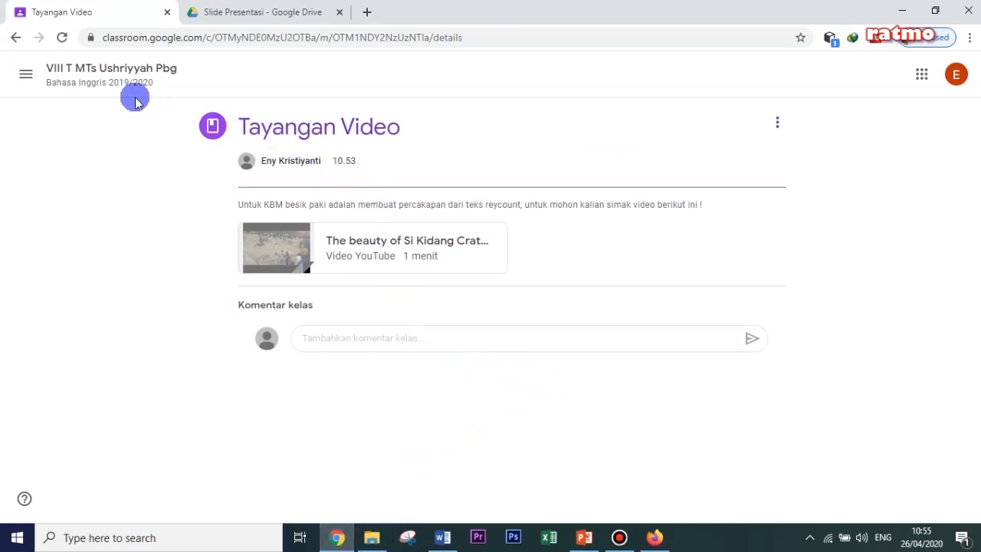
pyautogui.click(25, 76)
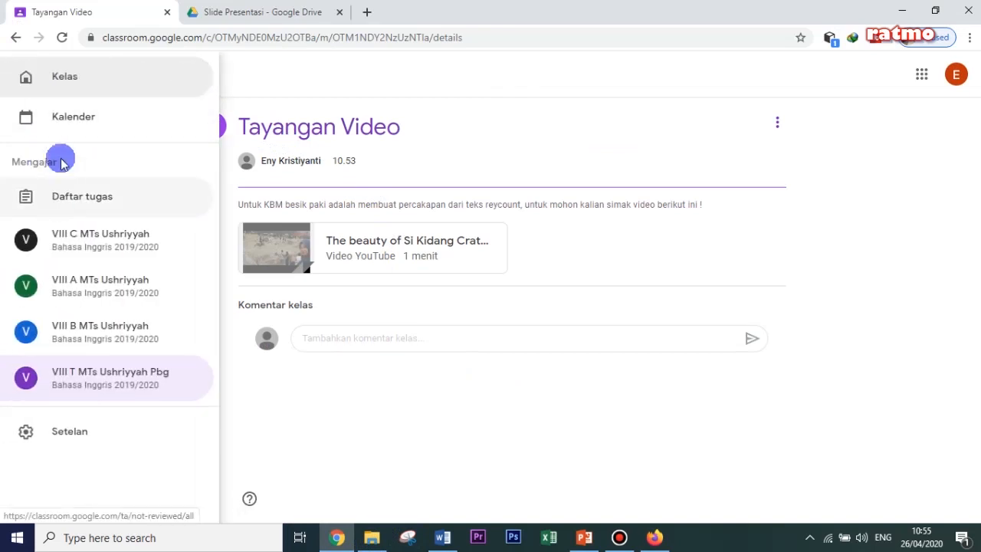
pyautogui.click(26, 82)
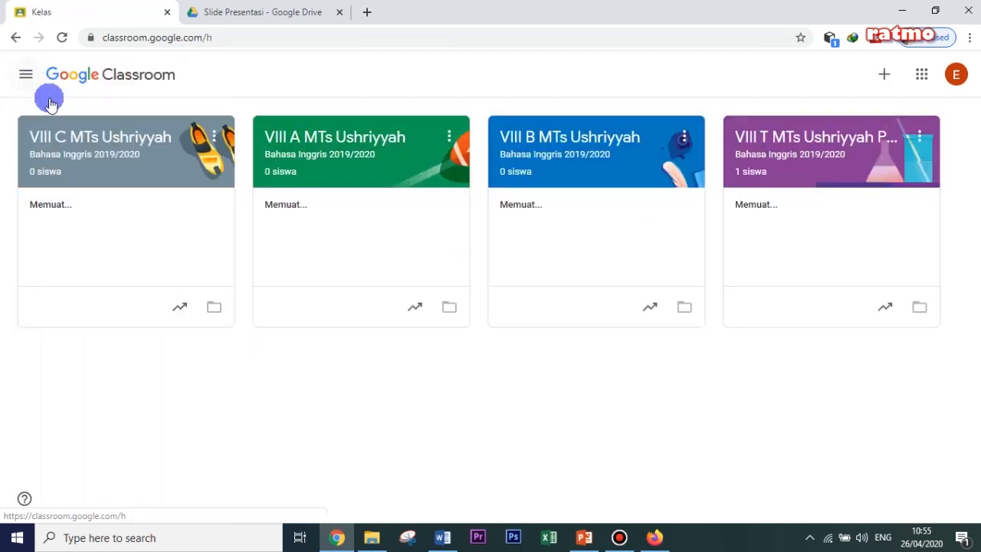
pyautogui.click(818, 199)
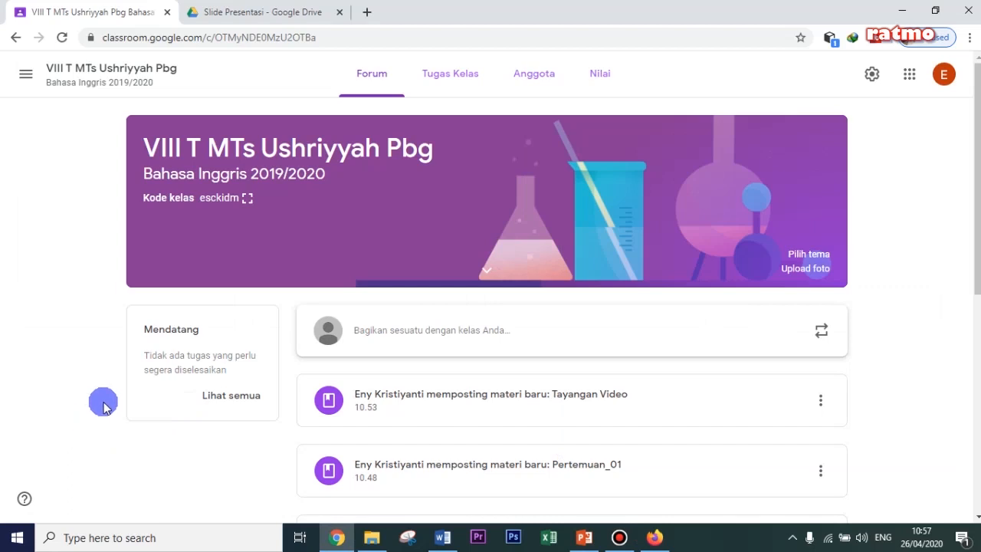